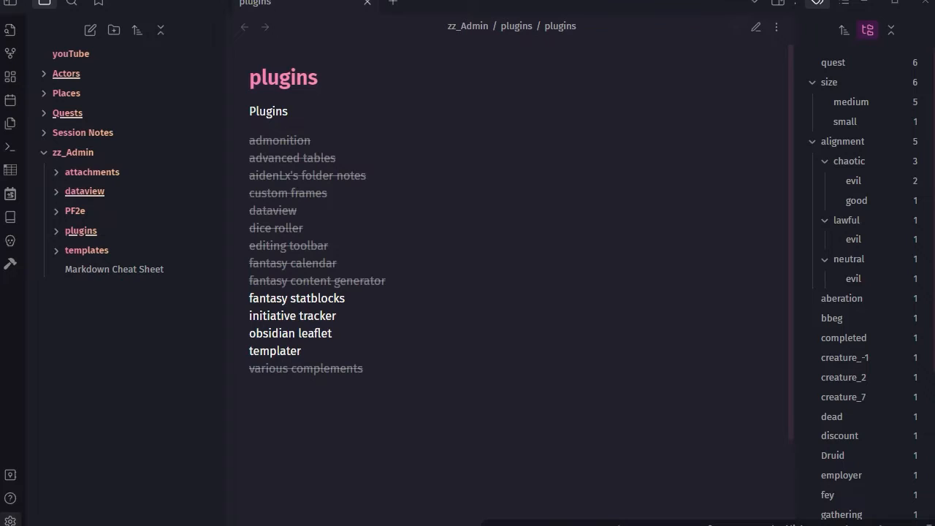
Step: Check the installed community themes for updates in the appearance settings and update all of them
{"action": "left_click", "coordinate": [10, 520]}
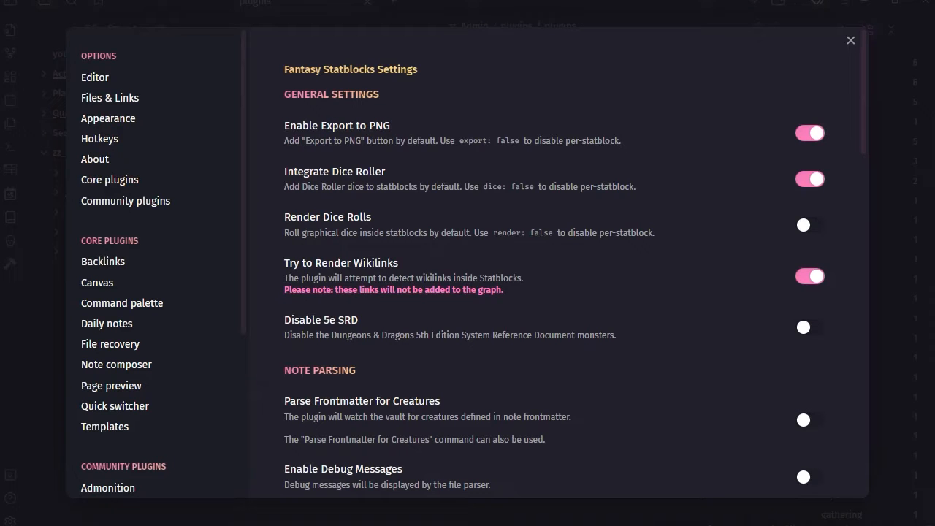
{"action": "left_click", "coordinate": [125, 120]}
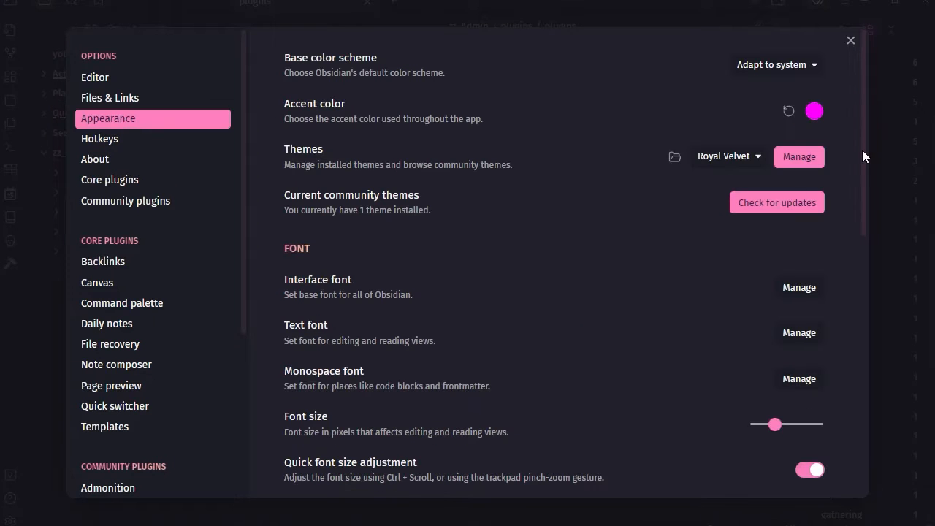
{"action": "left_click", "coordinate": [794, 204]}
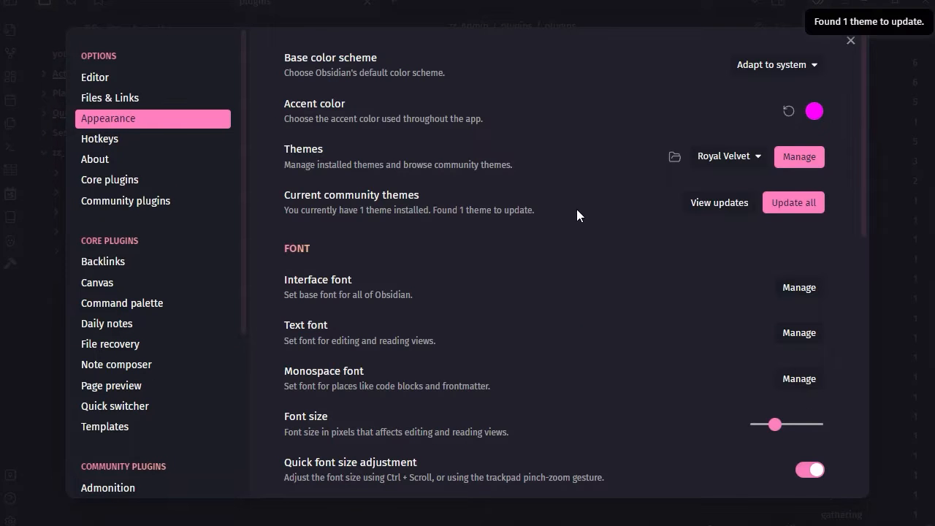
{"action": "left_click", "coordinate": [803, 208]}
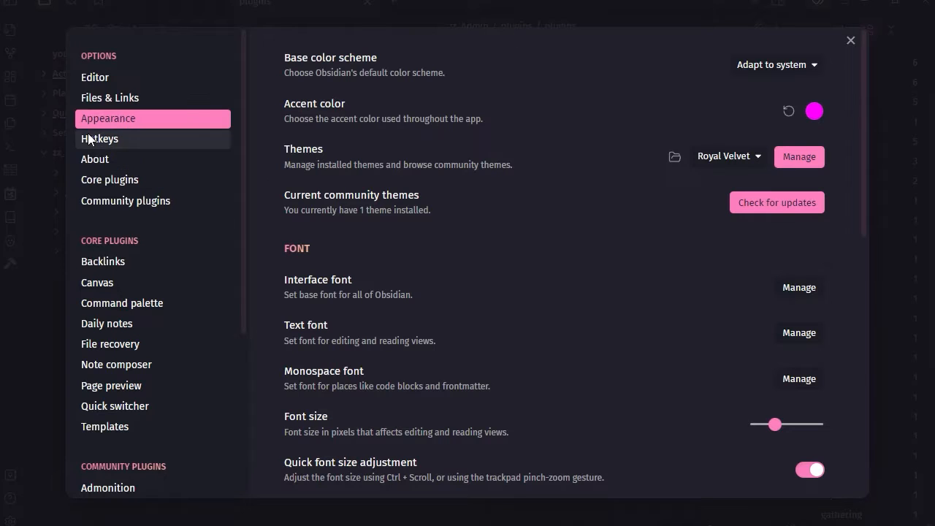
Step: Check for a new app version and relaunch the app to install the update
{"action": "left_click", "coordinate": [103, 169]}
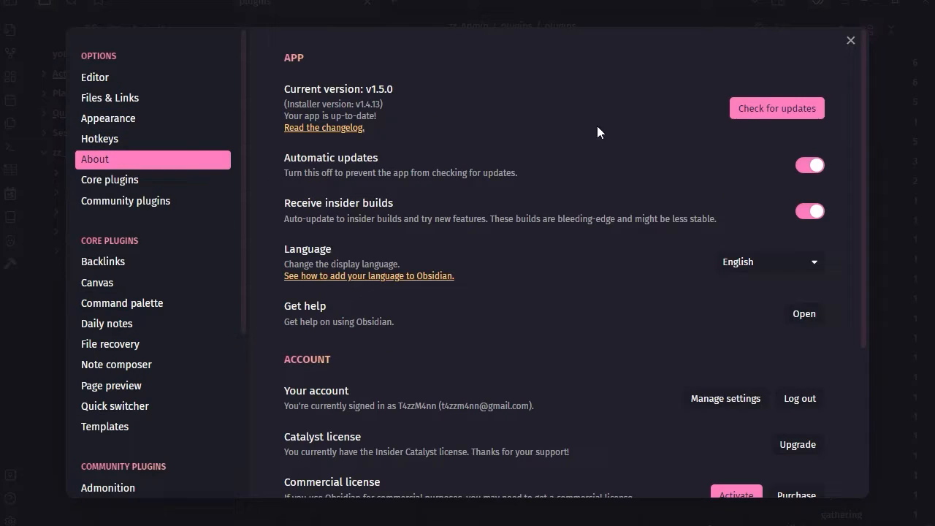
{"action": "left_click", "coordinate": [755, 113]}
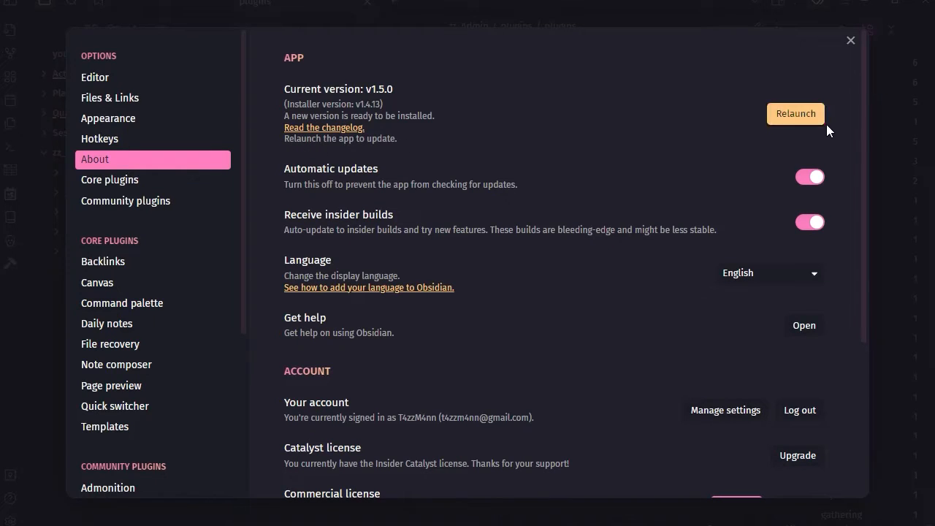
{"action": "left_click", "coordinate": [781, 121]}
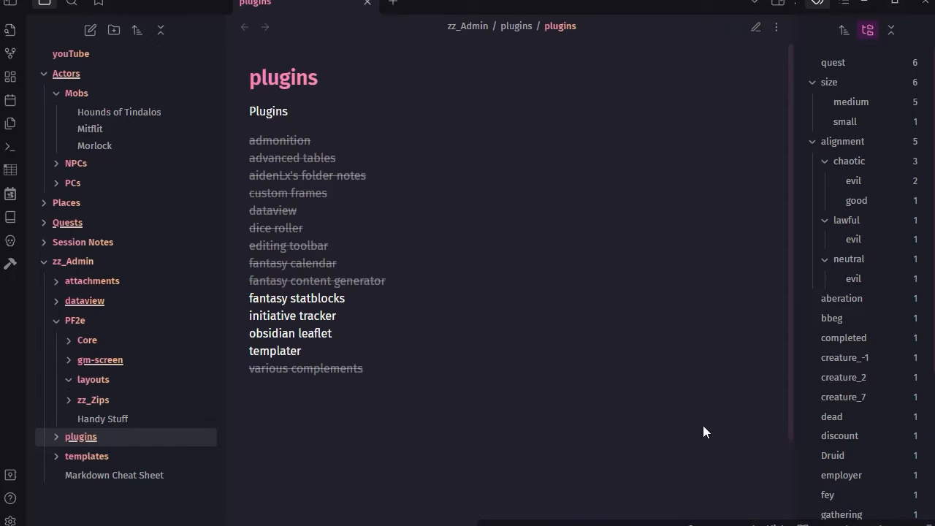
Step: Reopen the app's version information in the settings and check for updates again
{"action": "left_click", "coordinate": [10, 520]}
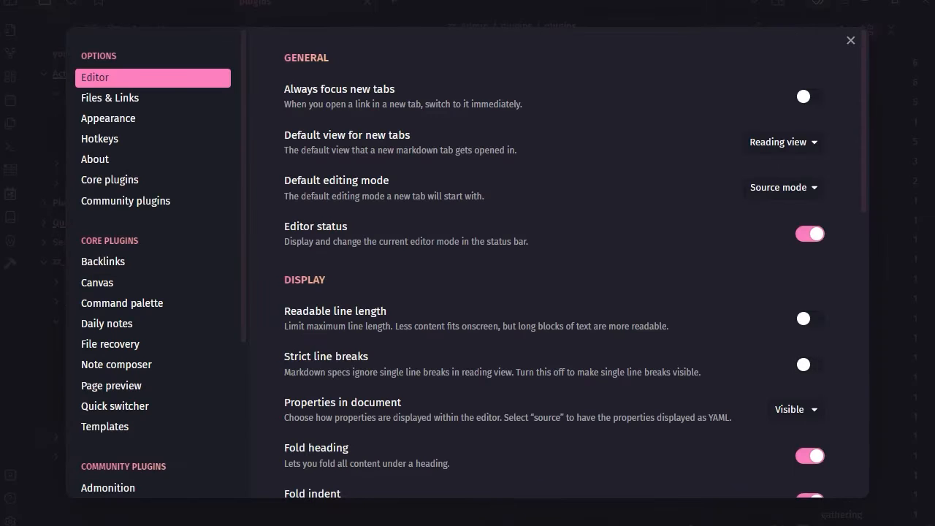
{"action": "left_click", "coordinate": [118, 159]}
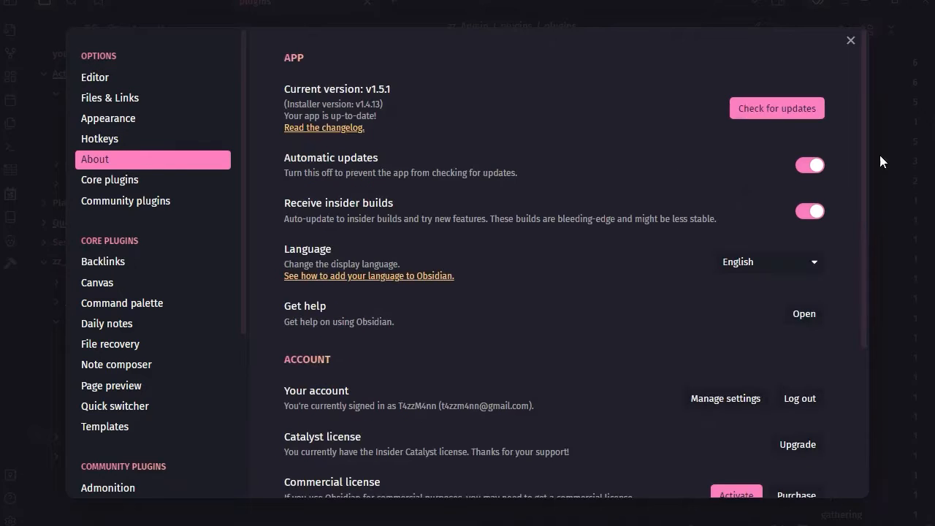
{"action": "left_click", "coordinate": [782, 113]}
Step: Check the installed community plugins for updates, update all of them and close the settings
{"action": "left_click", "coordinate": [113, 198]}
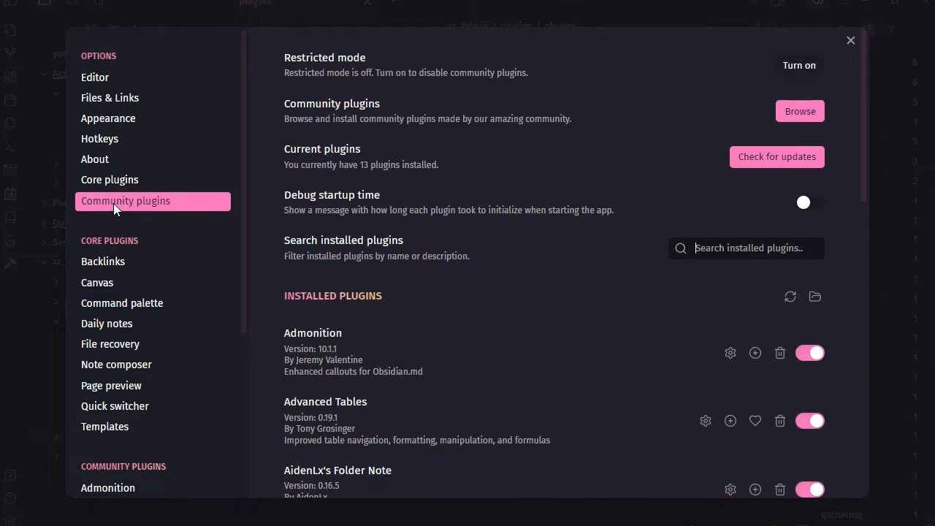
{"action": "left_click", "coordinate": [780, 167]}
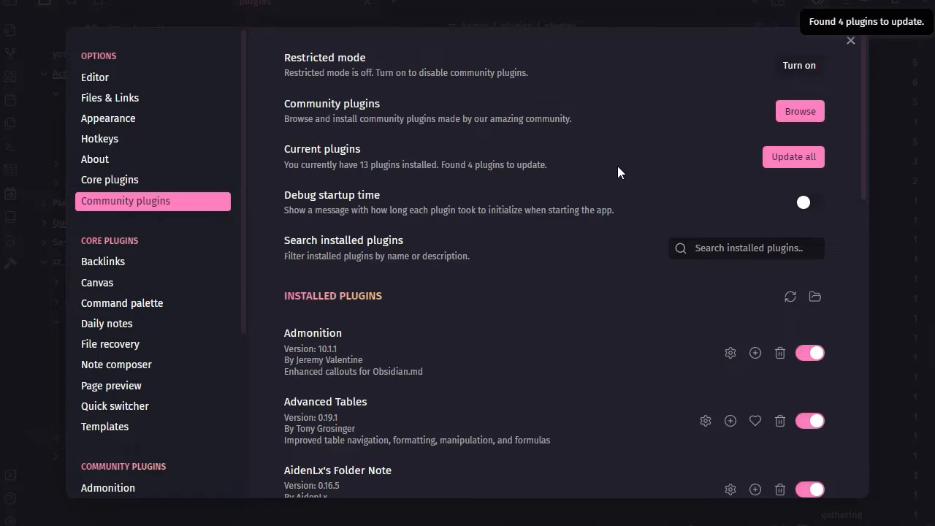
{"action": "left_click", "coordinate": [790, 166]}
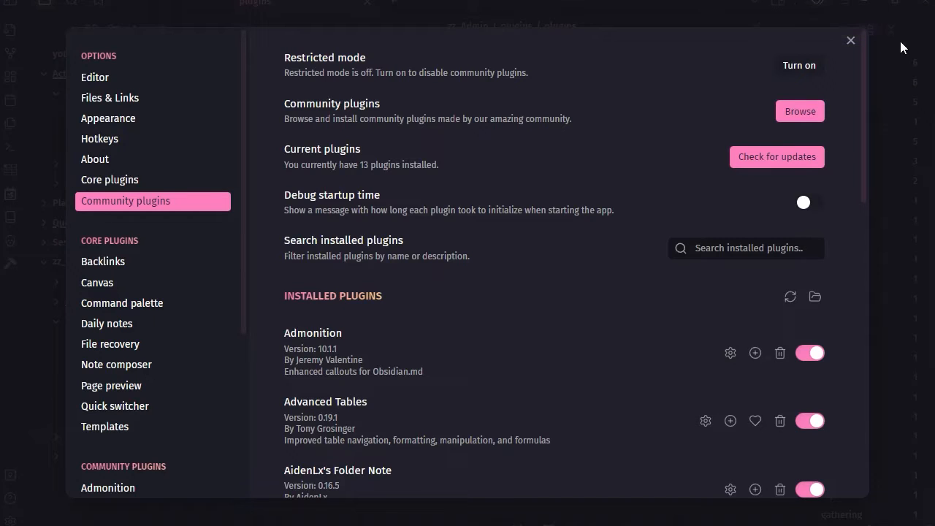
{"action": "left_click", "coordinate": [850, 40]}
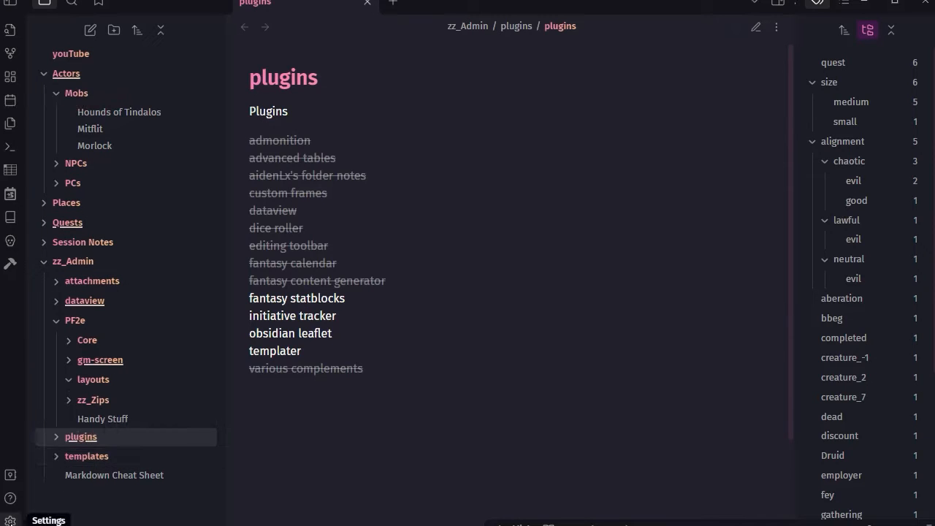
Step: Review the Fantasy Statblocks plugin settings down to the note parsing and layouts sections, then close the settings
{"action": "left_click", "coordinate": [10, 521]}
{"action": "scroll", "coordinate": [142, 226], "scroll_direction": "down", "scroll_amount": 4}
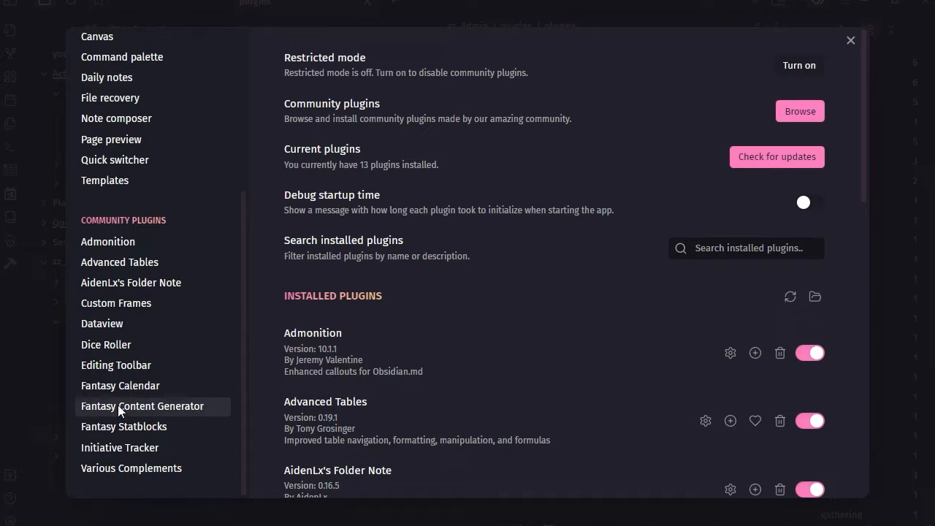
{"action": "left_click", "coordinate": [125, 428]}
{"action": "scroll", "coordinate": [451, 192], "scroll_direction": "down", "scroll_amount": 8}
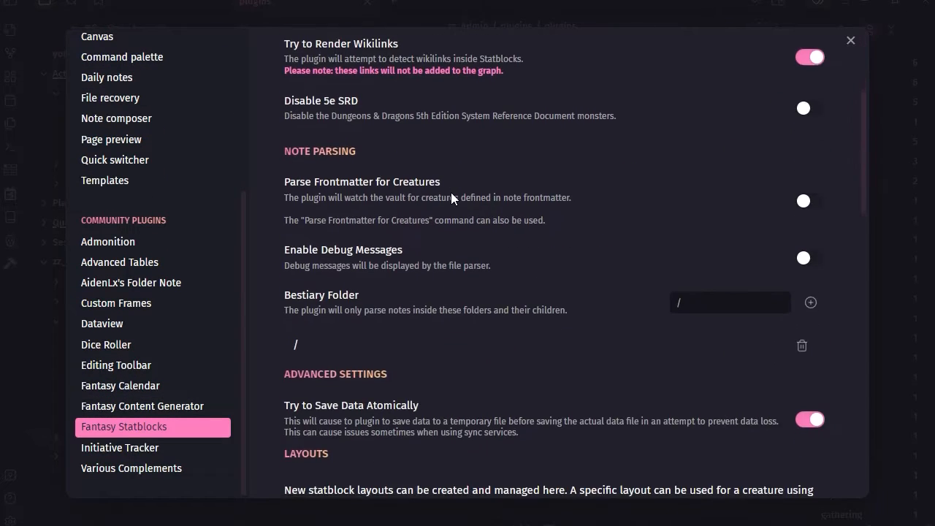
{"action": "left_click", "coordinate": [850, 40]}
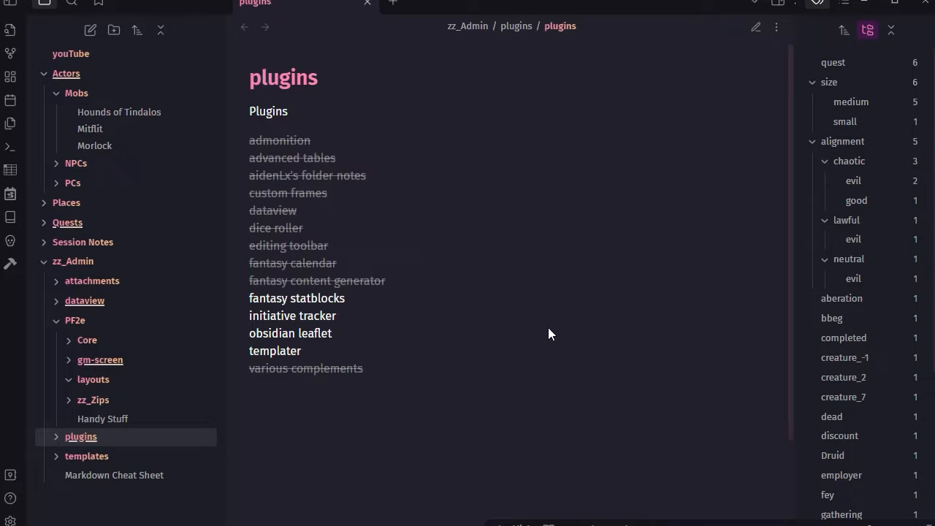
Step: Expand the templates folder and its myTemplates subfolder to show the statblock templates
{"action": "left_click", "coordinate": [56, 454]}
{"action": "scroll", "coordinate": [227, 428], "scroll_direction": "down", "scroll_amount": 2}
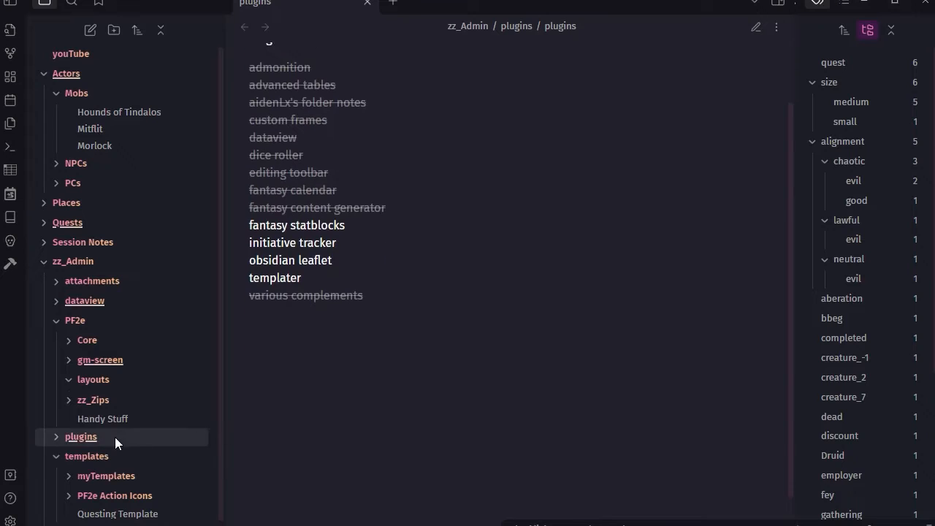
{"action": "left_click", "coordinate": [69, 458]}
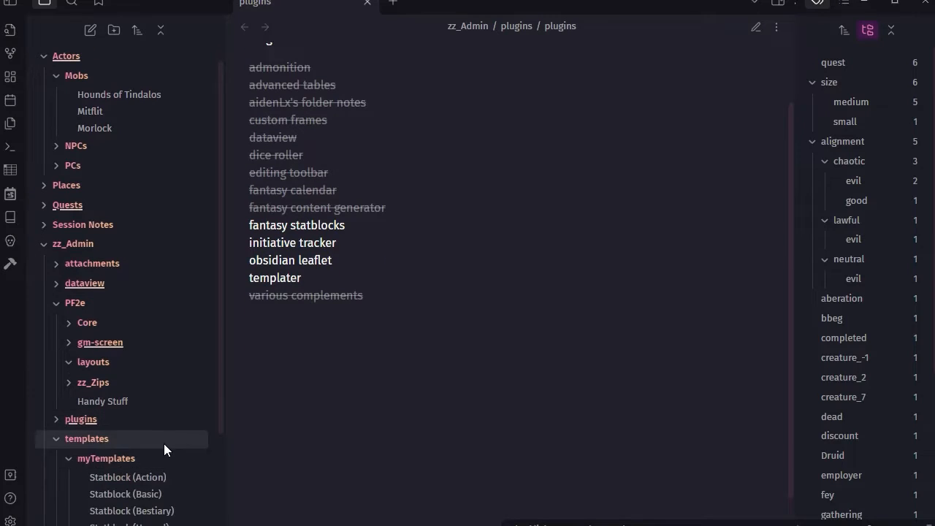
{"action": "scroll", "coordinate": [165, 443], "scroll_direction": "down", "scroll_amount": 3}
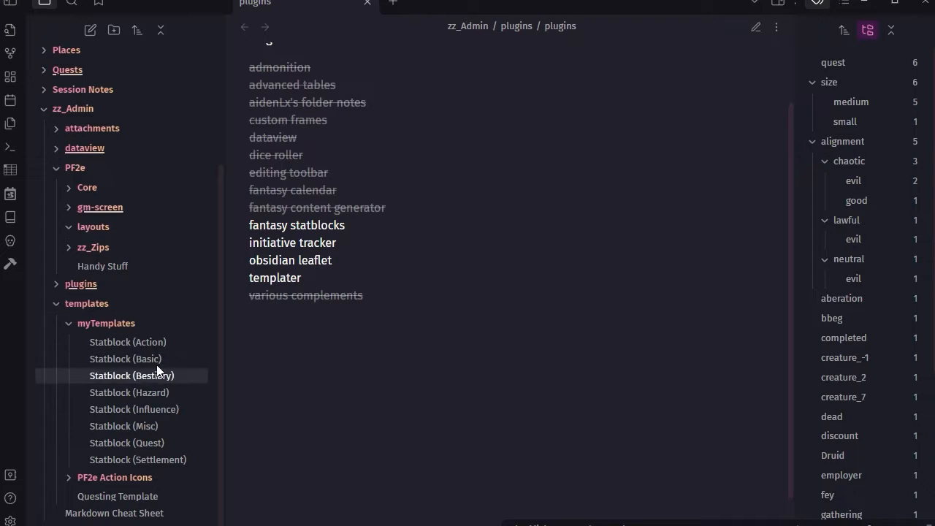
Step: Open the Statblock (Action) template and compare its rendered statblock with its source code
{"action": "left_click", "coordinate": [119, 342]}
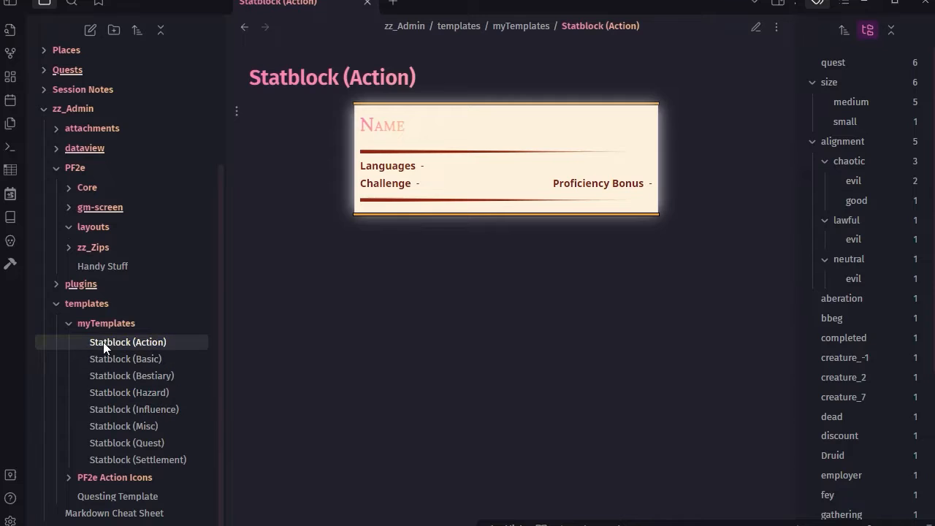
{"action": "left_click", "coordinate": [755, 27]}
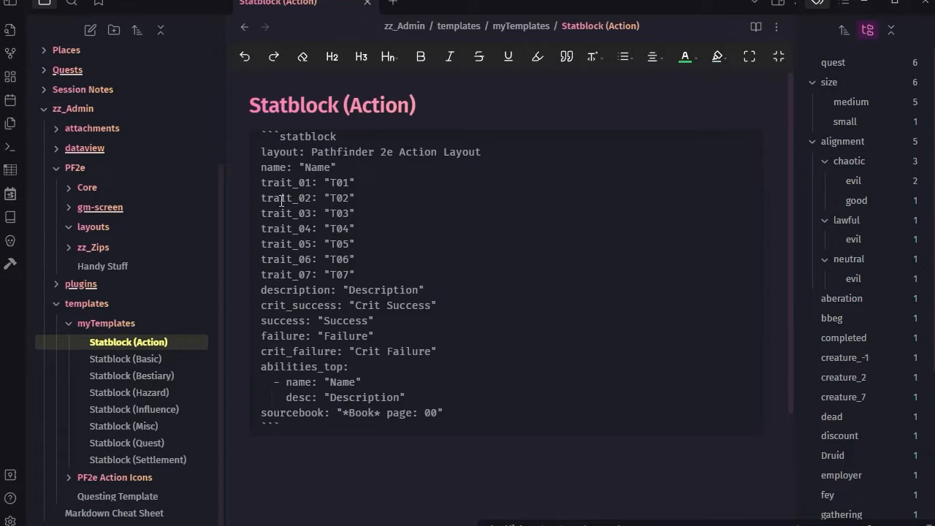
{"action": "left_click", "coordinate": [755, 27]}
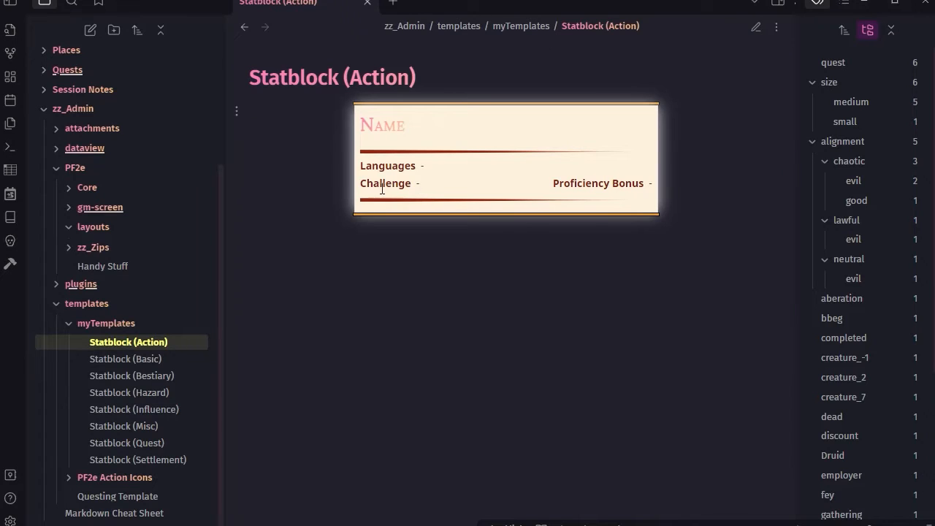
{"action": "left_click", "coordinate": [756, 29]}
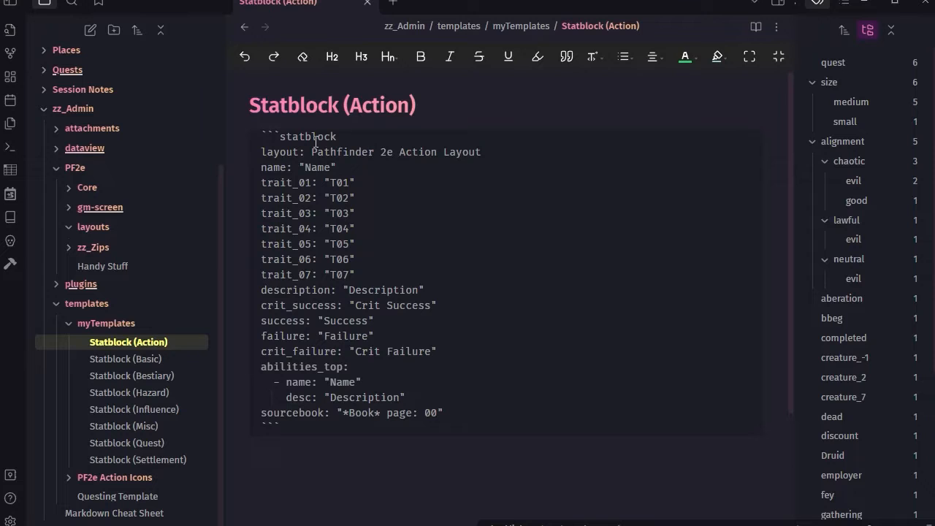
{"action": "left_click", "coordinate": [756, 27]}
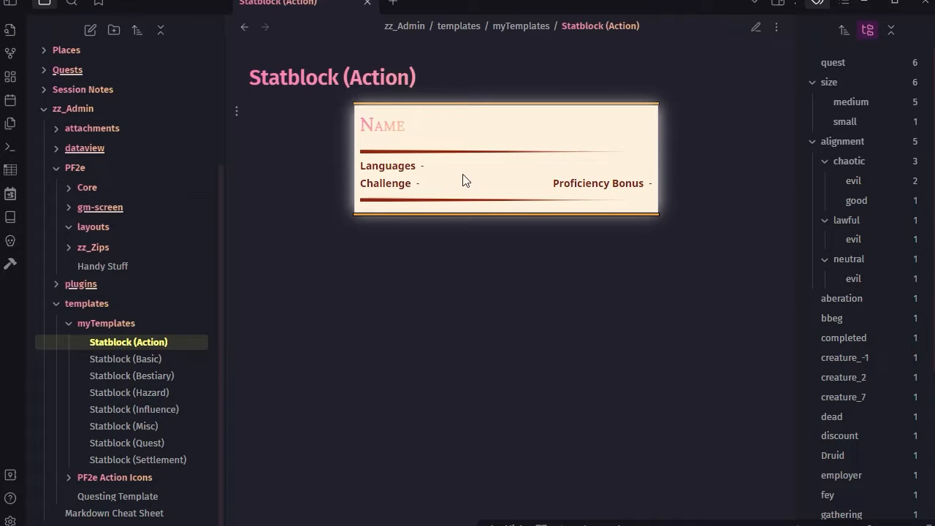
{"action": "left_click", "coordinate": [755, 30]}
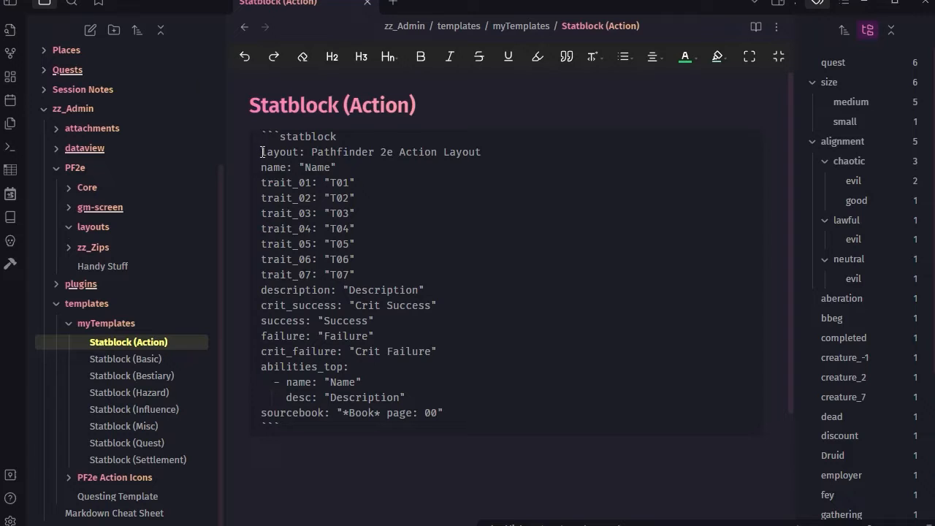
Step: Examine the layout key and its value "Pathfinder 2e Action Layout" in the Statblock (Action) source, then return to reading view
{"action": "left_click_drag", "start_coordinate": [261, 151], "coordinate": [299, 152]}
{"action": "left_click_drag", "start_coordinate": [312, 153], "coordinate": [492, 156]}
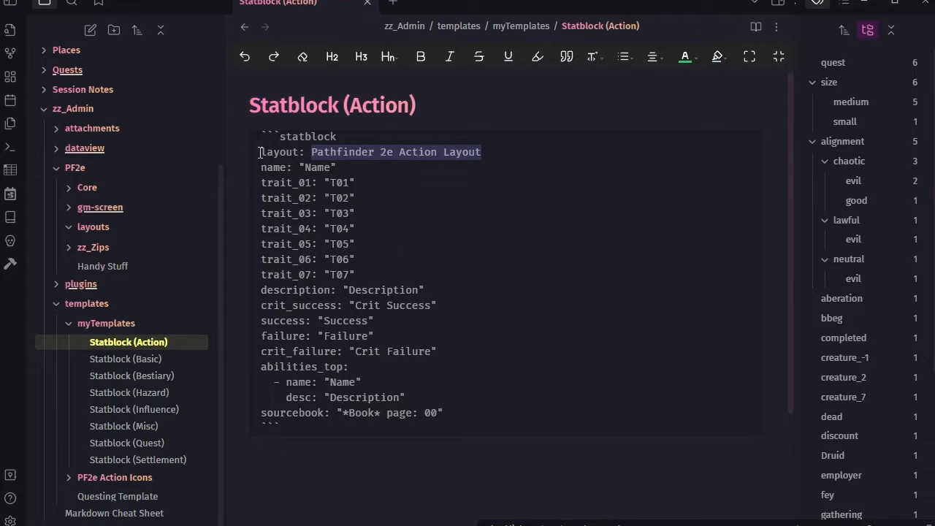
{"action": "left_click_drag", "start_coordinate": [261, 151], "coordinate": [300, 153]}
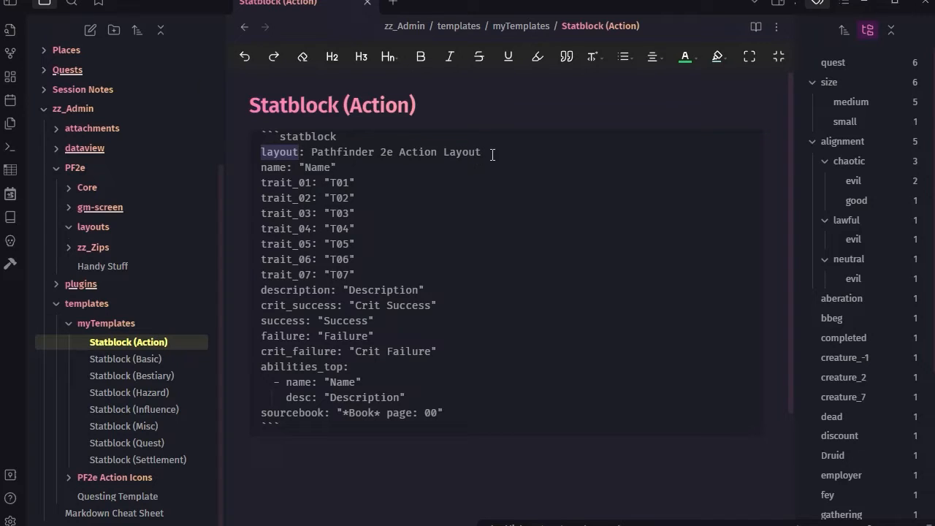
{"action": "left_click_drag", "start_coordinate": [482, 152], "coordinate": [313, 152]}
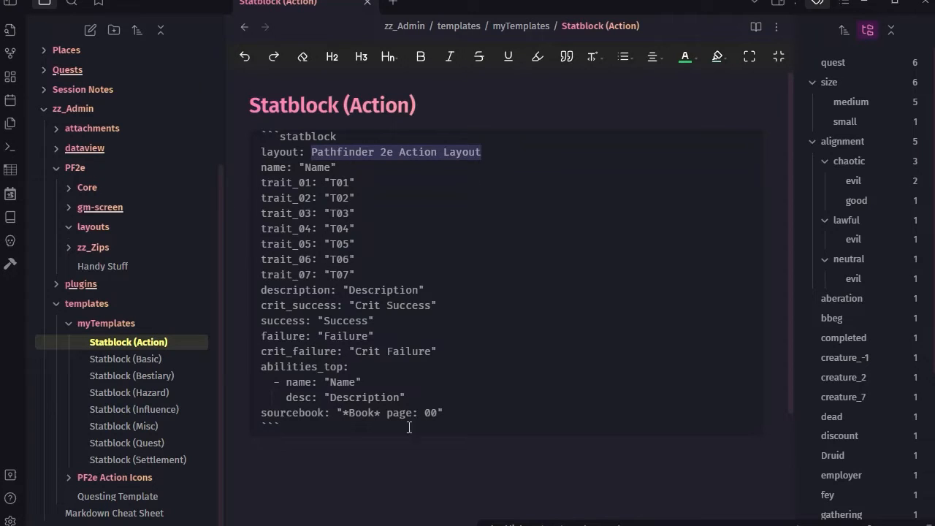
{"action": "left_click", "coordinate": [755, 26]}
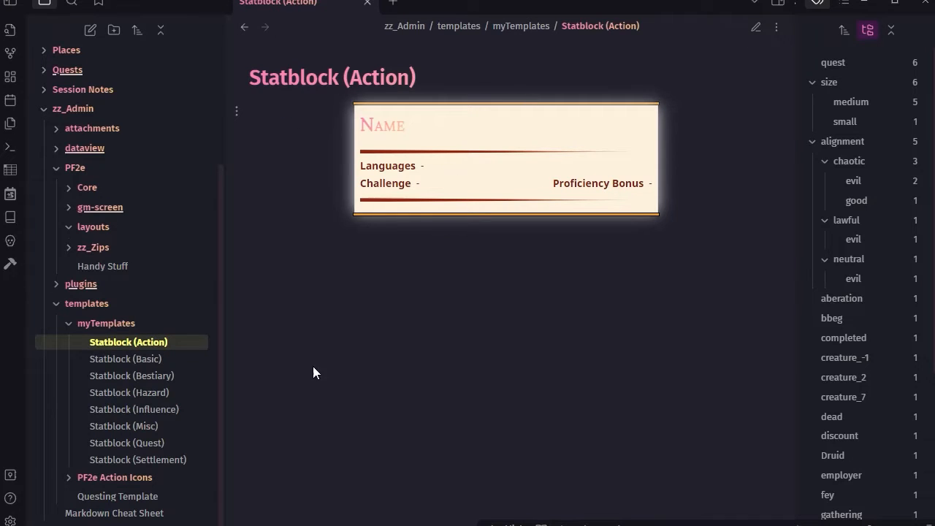
Step: Open the Statblock (Basic) template and read through its source code from columns to the ability sections
{"action": "left_click", "coordinate": [141, 359]}
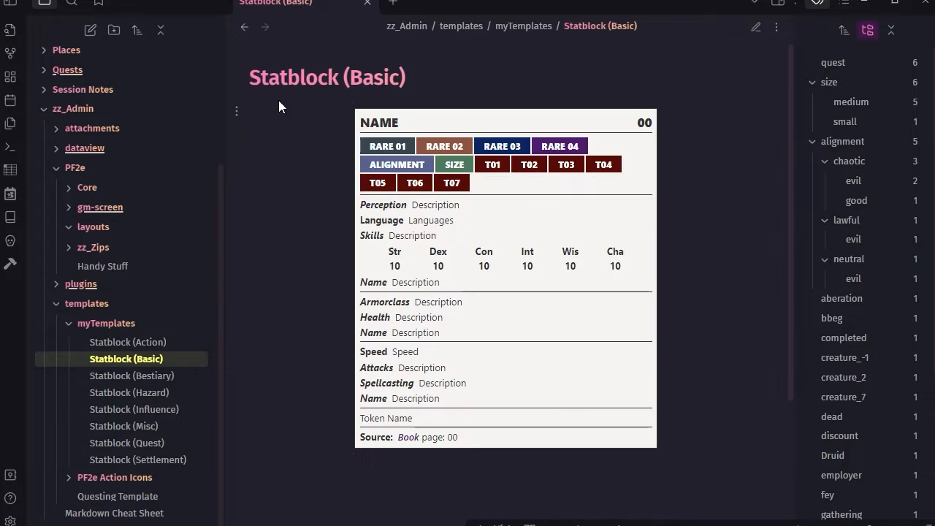
{"action": "left_click", "coordinate": [756, 27]}
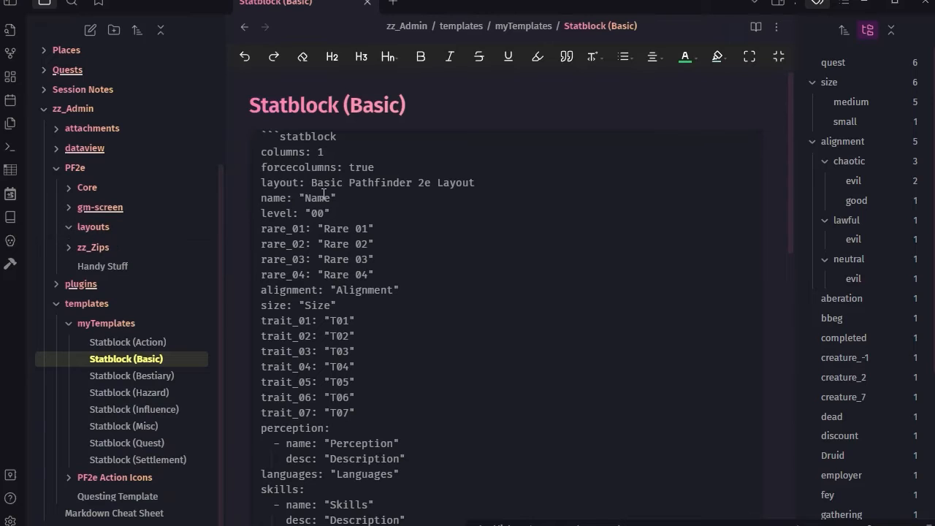
{"action": "scroll", "coordinate": [395, 197], "scroll_direction": "down", "scroll_amount": 3}
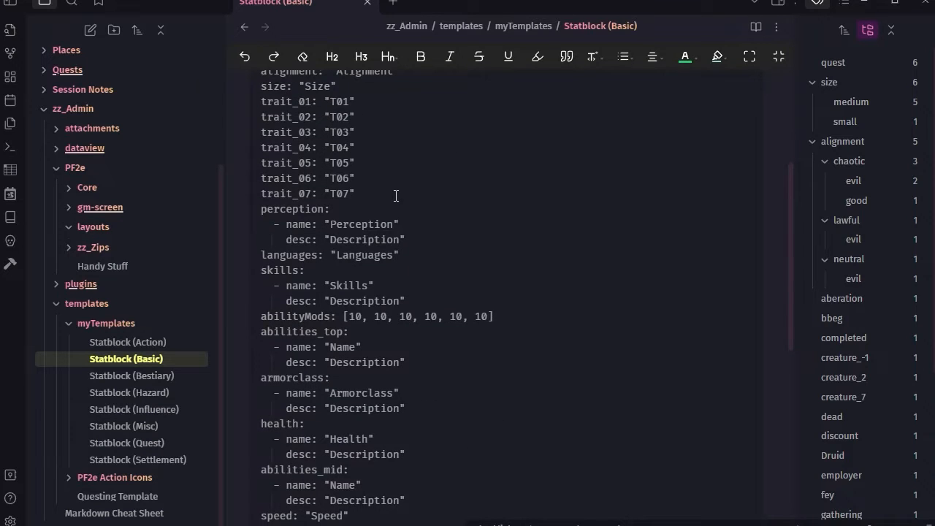
{"action": "scroll", "coordinate": [402, 215], "scroll_direction": "down", "scroll_amount": 5}
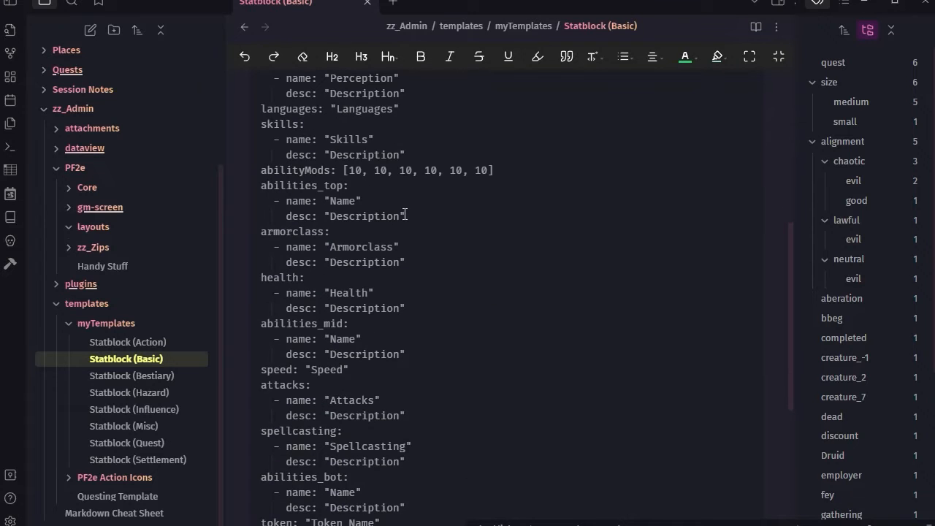
{"action": "scroll", "coordinate": [431, 227], "scroll_direction": "up", "scroll_amount": 4}
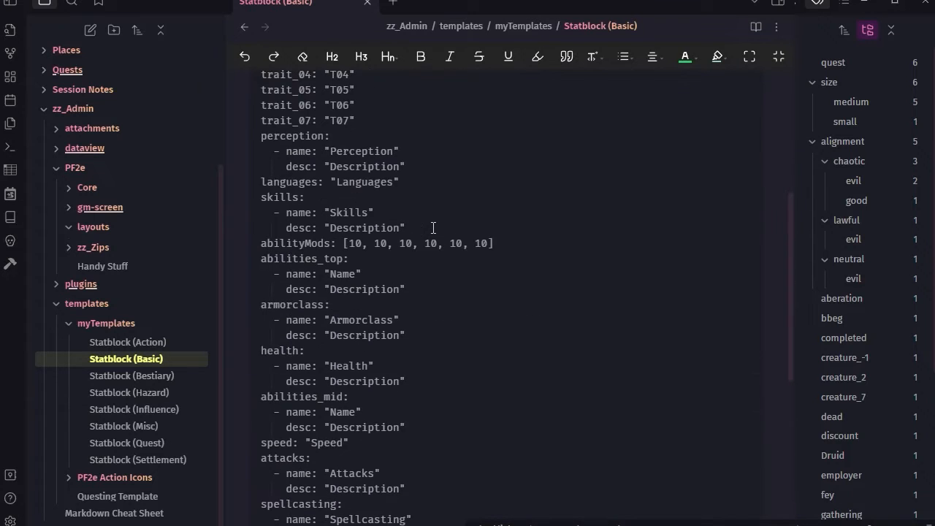
{"action": "scroll", "coordinate": [433, 228], "scroll_direction": "up", "scroll_amount": 4}
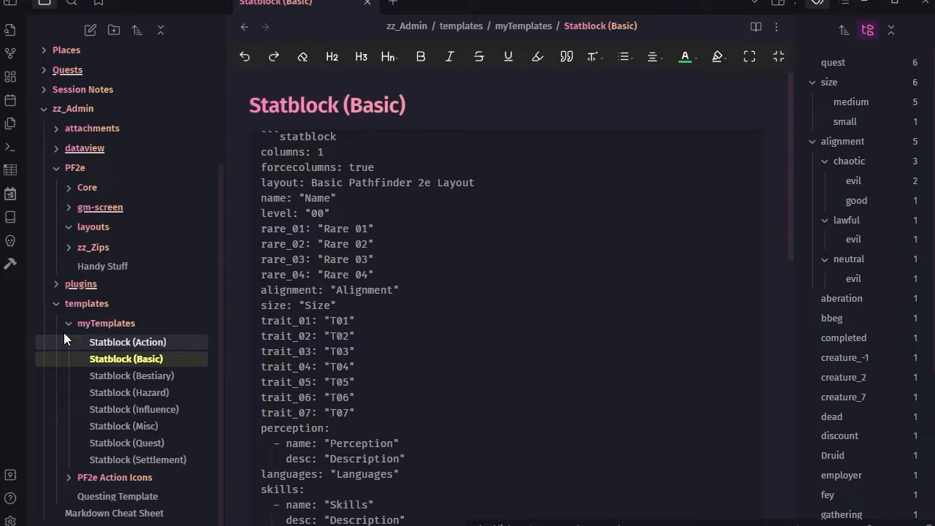
Step: Check the zz_Zips folder under PF2e and collapse the neighbouring layouts folder
{"action": "left_click", "coordinate": [68, 246]}
{"action": "left_click", "coordinate": [69, 247]}
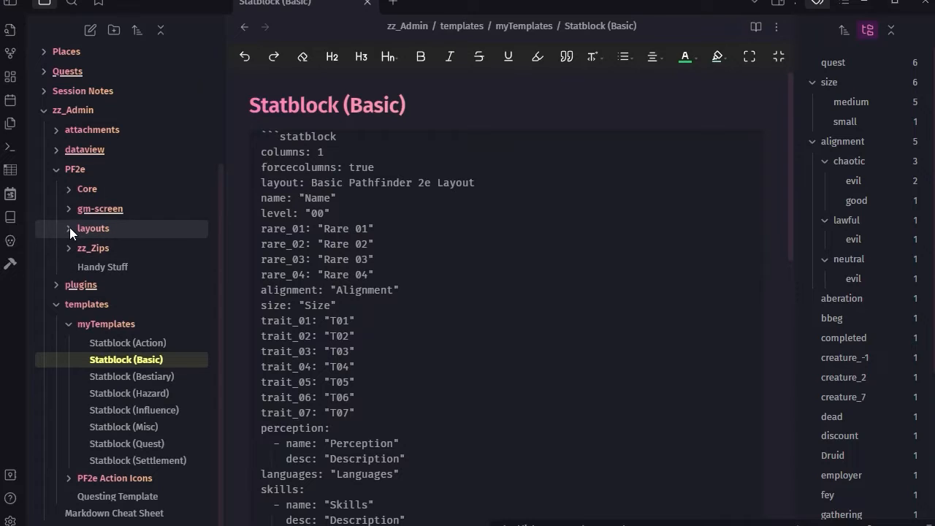
{"action": "left_click", "coordinate": [69, 227]}
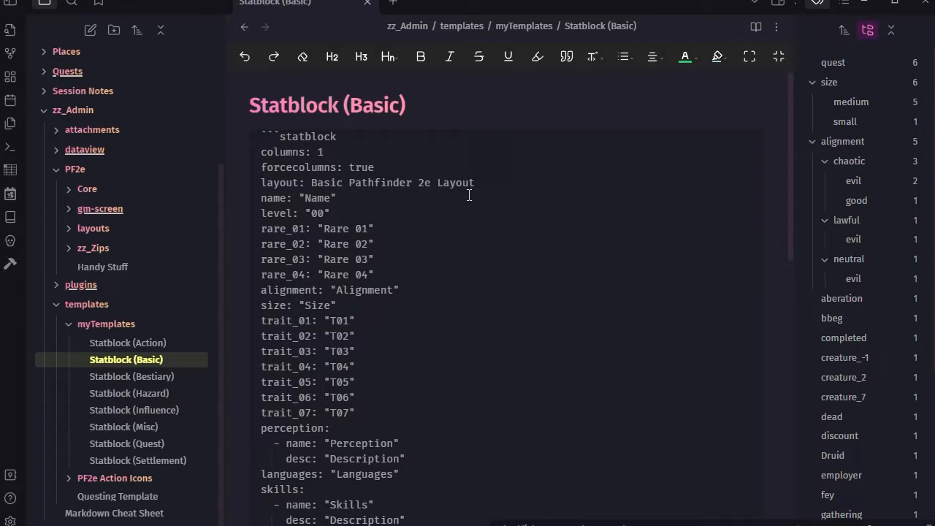
Step: Compare the rendered Statblock (Basic) template with its source code, reading the source from top to bottom
{"action": "left_click", "coordinate": [757, 27]}
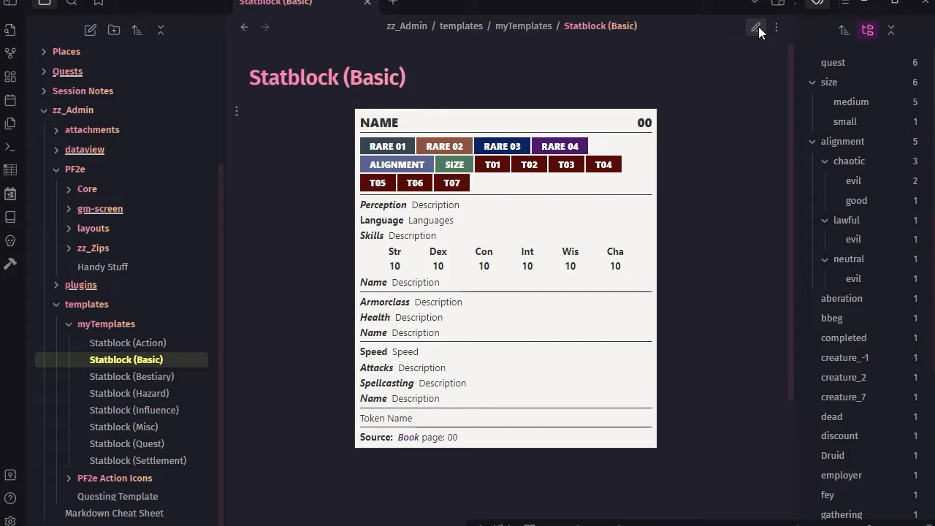
{"action": "left_click", "coordinate": [756, 26]}
{"action": "scroll", "coordinate": [717, 160], "scroll_direction": "down", "scroll_amount": 3}
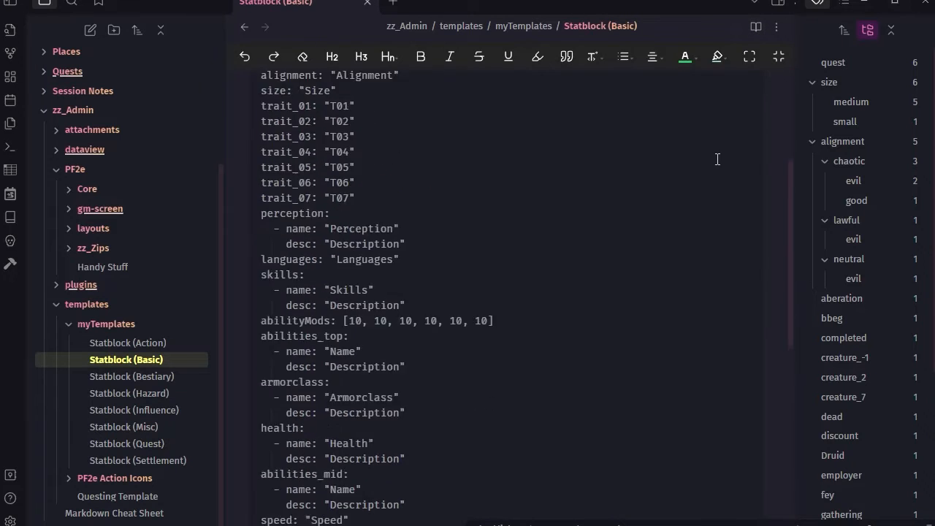
{"action": "scroll", "coordinate": [718, 156], "scroll_direction": "down", "scroll_amount": 5}
{"action": "scroll", "coordinate": [719, 154], "scroll_direction": "up", "scroll_amount": 6}
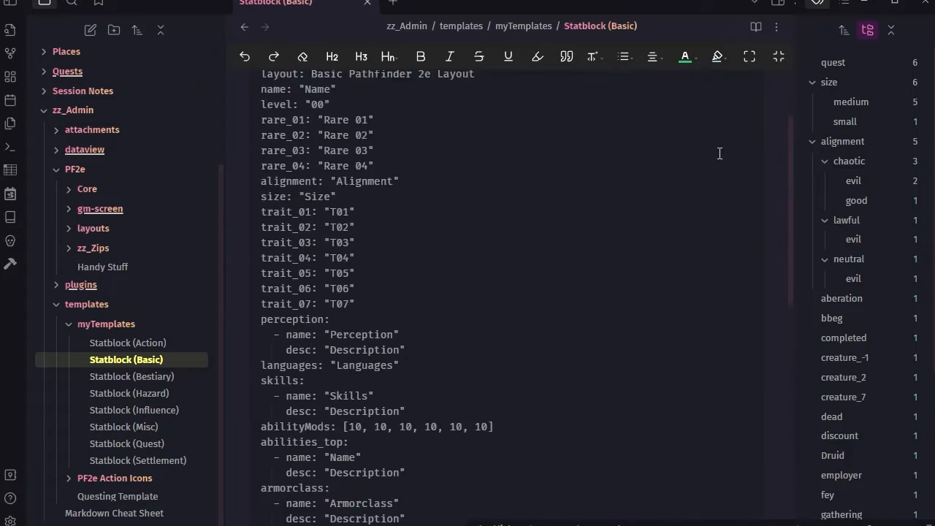
{"action": "scroll", "coordinate": [719, 153], "scroll_direction": "up", "scroll_amount": 2}
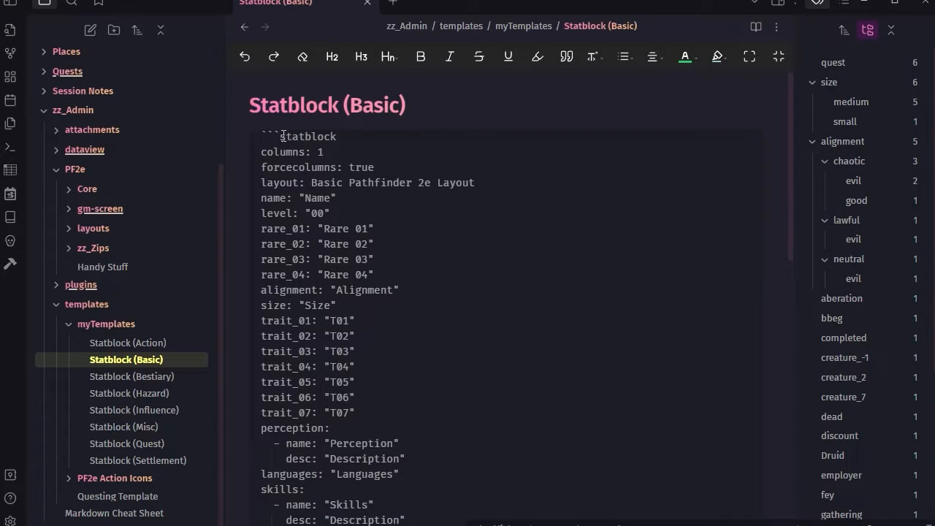
Step: Examine the columns key and its value in the Statblock (Basic) source, then check the rendered statblock and return to the source
{"action": "left_click", "coordinate": [261, 153]}
{"action": "left_click_drag", "start_coordinate": [261, 152], "coordinate": [329, 153]}
{"action": "double_click", "coordinate": [321, 152]}
{"action": "left_click", "coordinate": [758, 27]}
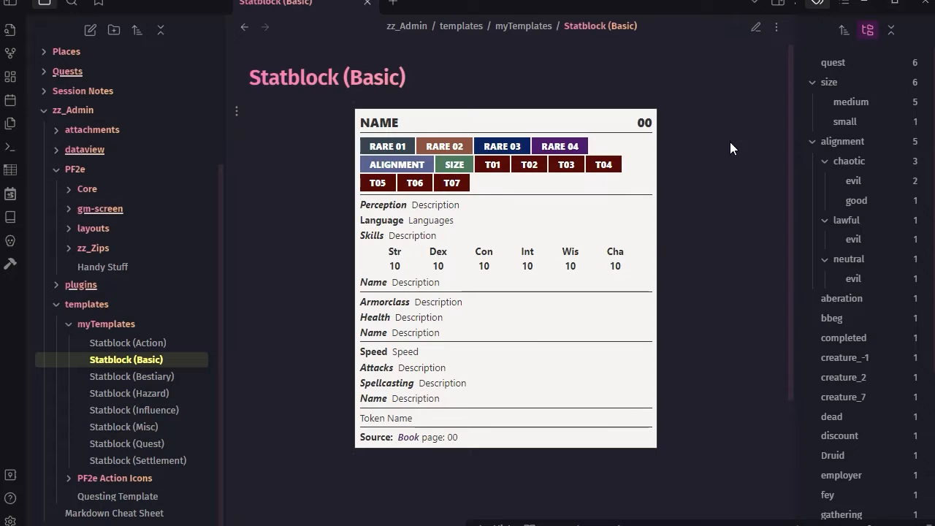
{"action": "left_click", "coordinate": [756, 29]}
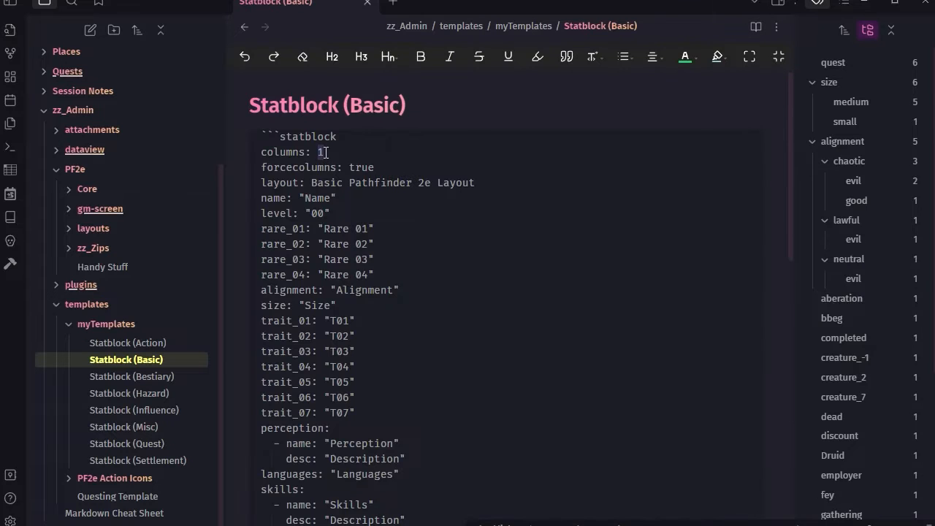
Step: Enter 1 as the columns value in Statblock (Basic) and highlight the forcecolumns key beneath it
{"action": "double_click", "coordinate": [321, 152]}
{"action": "type", "text": "1"}
{"action": "left_click_drag", "start_coordinate": [261, 167], "coordinate": [341, 170]}
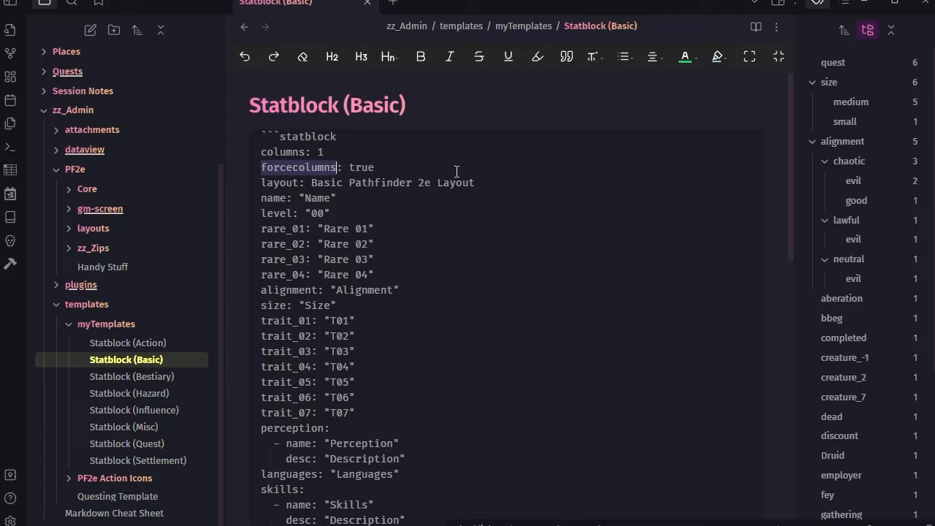
Step: Compare the layout values of Statblock (Basic) and Statblock (Action), then skim the rest of the Basic source
{"action": "left_click_drag", "start_coordinate": [312, 183], "coordinate": [479, 184]}
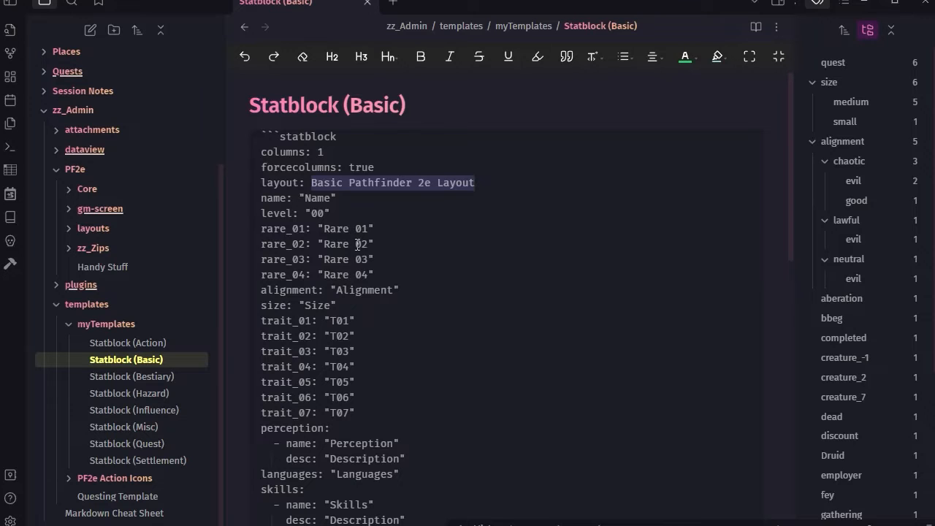
{"action": "left_click", "coordinate": [130, 342]}
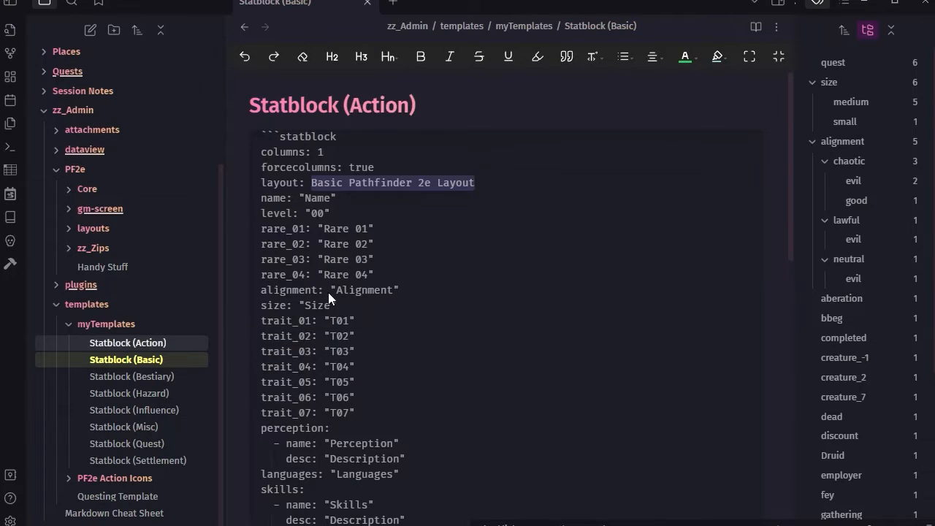
{"action": "left_click_drag", "start_coordinate": [312, 151], "coordinate": [482, 152]}
{"action": "left_click", "coordinate": [146, 358]}
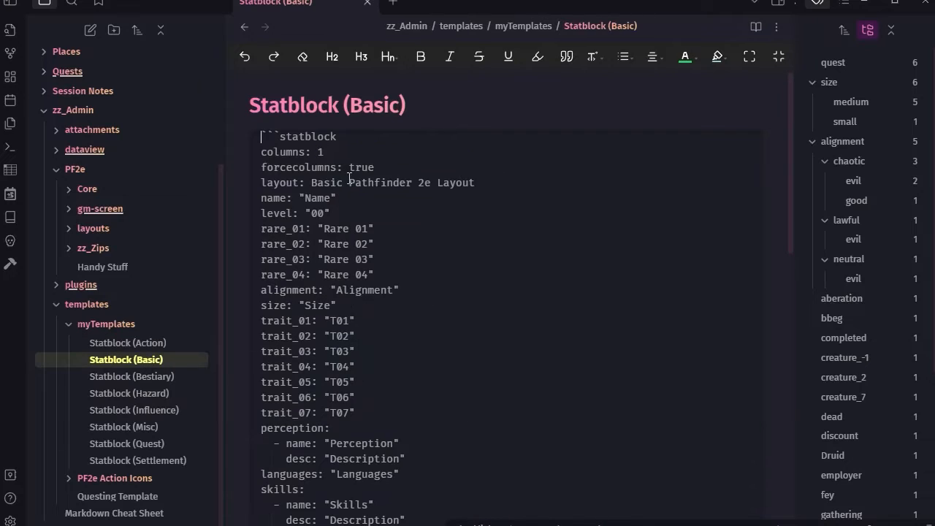
{"action": "left_click_drag", "start_coordinate": [311, 183], "coordinate": [478, 186]}
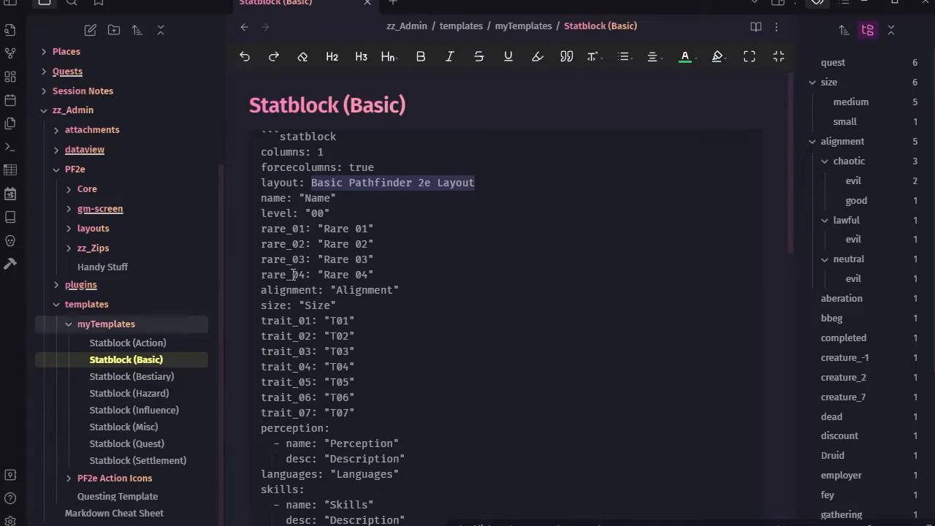
{"action": "scroll", "coordinate": [526, 238], "scroll_direction": "down", "scroll_amount": 10}
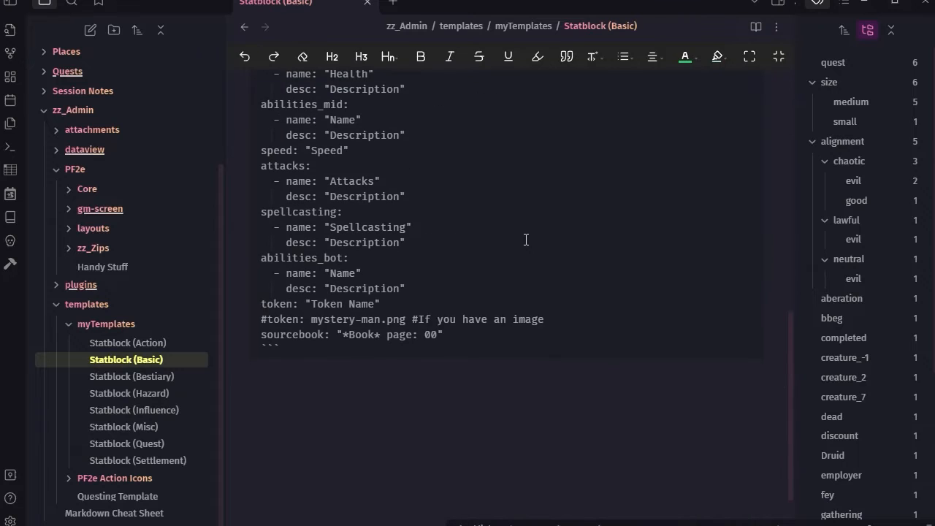
{"action": "scroll", "coordinate": [526, 238], "scroll_direction": "up", "scroll_amount": 10}
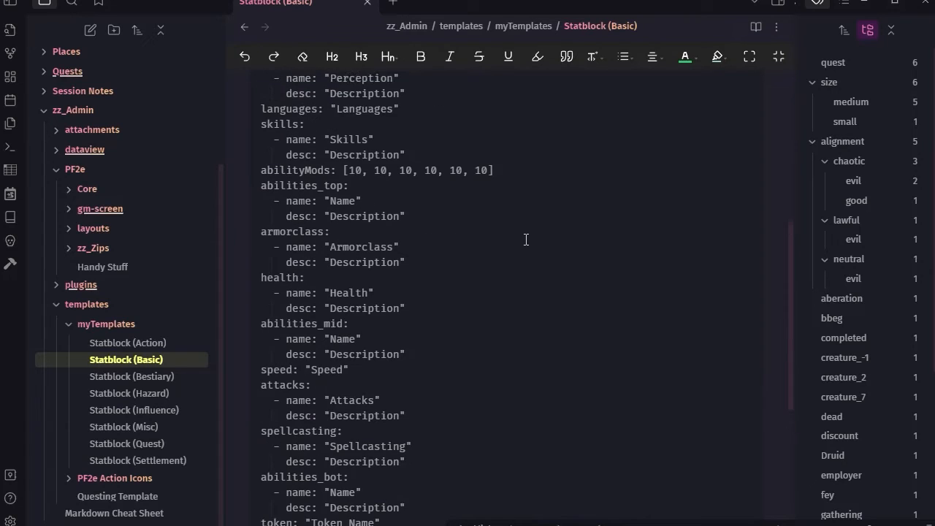
Step: Open the Statblock (Bestiary) template and examine the "Sorcerous Skull Swarm" name and neighbouring keys in its source
{"action": "left_click", "coordinate": [138, 377]}
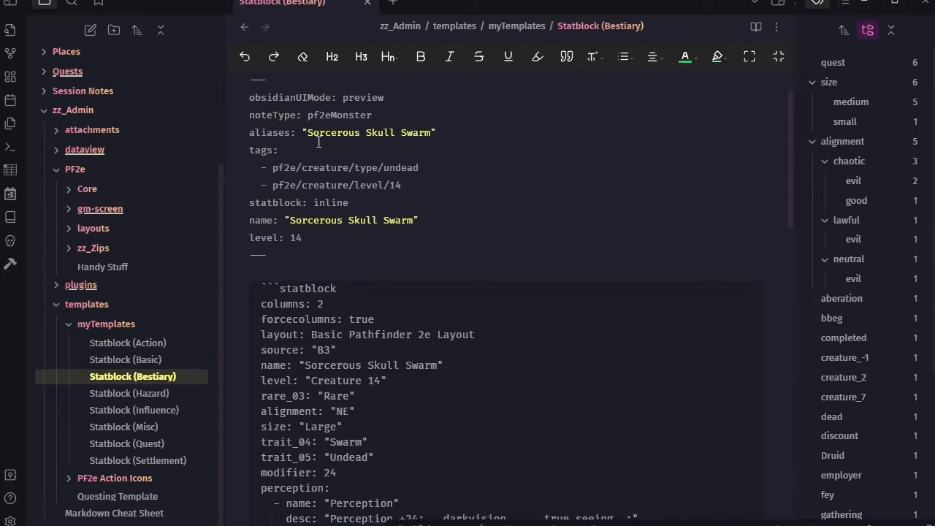
{"action": "scroll", "coordinate": [534, 156], "scroll_direction": "down", "scroll_amount": 3}
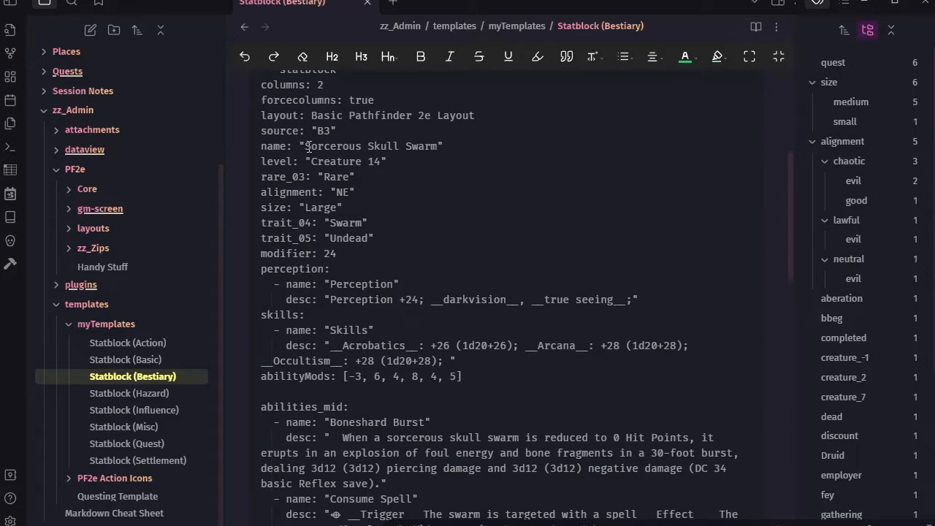
{"action": "left_click_drag", "start_coordinate": [305, 146], "coordinate": [438, 147]}
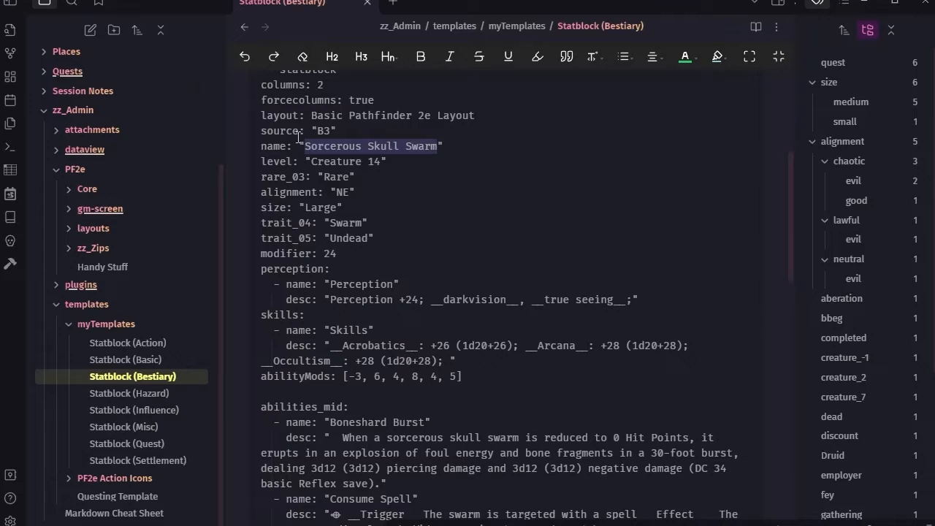
{"action": "scroll", "coordinate": [392, 162], "scroll_direction": "up", "scroll_amount": 1}
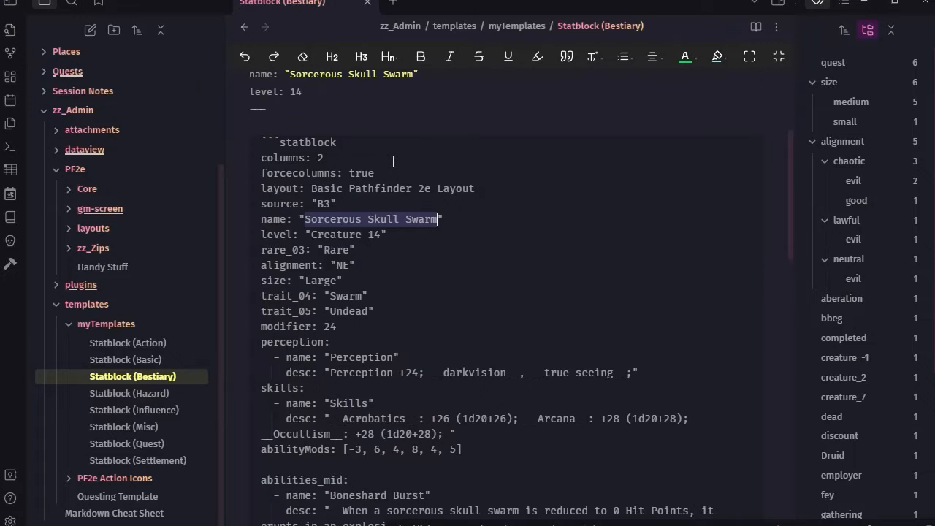
{"action": "scroll", "coordinate": [397, 145], "scroll_direction": "down", "scroll_amount": 3}
{"action": "scroll", "coordinate": [398, 145], "scroll_direction": "up", "scroll_amount": 2}
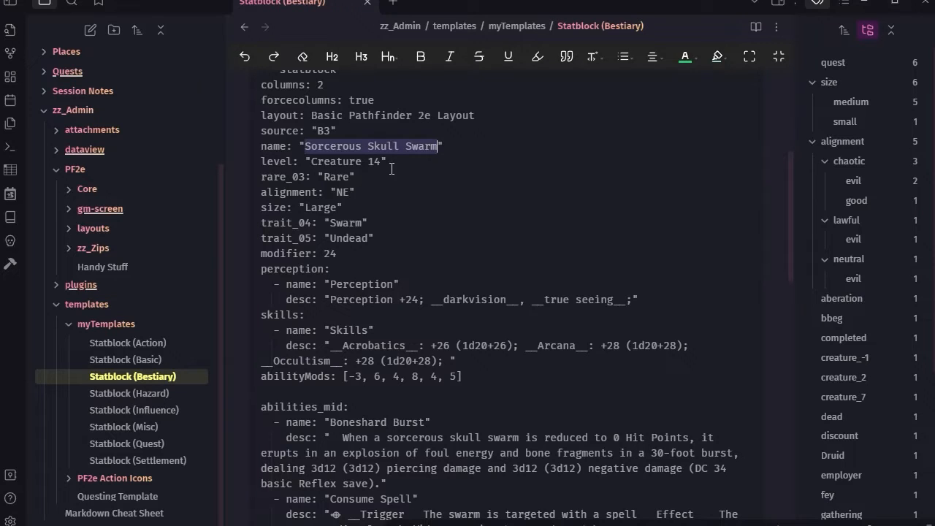
Step: Read through the Statblock (Bestiary) source, from the frontmatter to the abilities, armor class and health sections
{"action": "scroll", "coordinate": [358, 223], "scroll_direction": "down", "scroll_amount": 2}
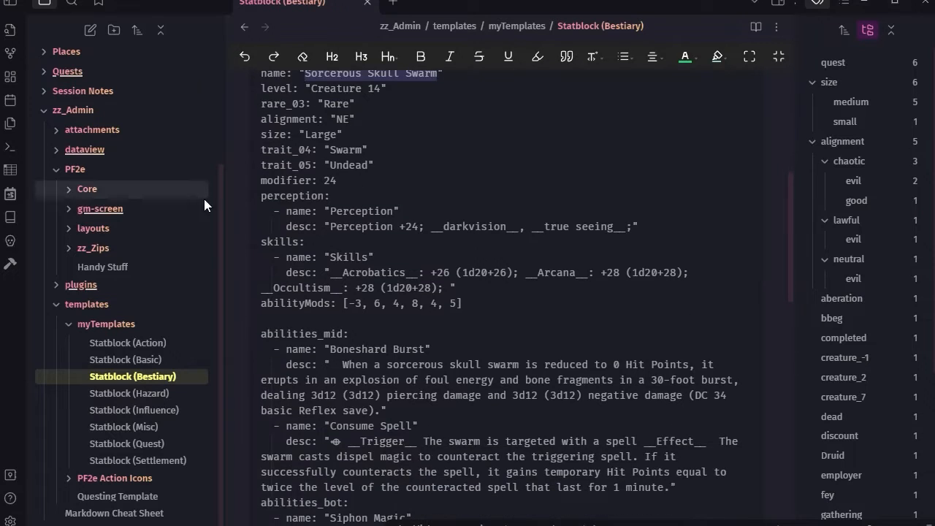
{"action": "scroll", "coordinate": [420, 436], "scroll_direction": "down", "scroll_amount": 5}
{"action": "scroll", "coordinate": [420, 436], "scroll_direction": "down", "scroll_amount": 10}
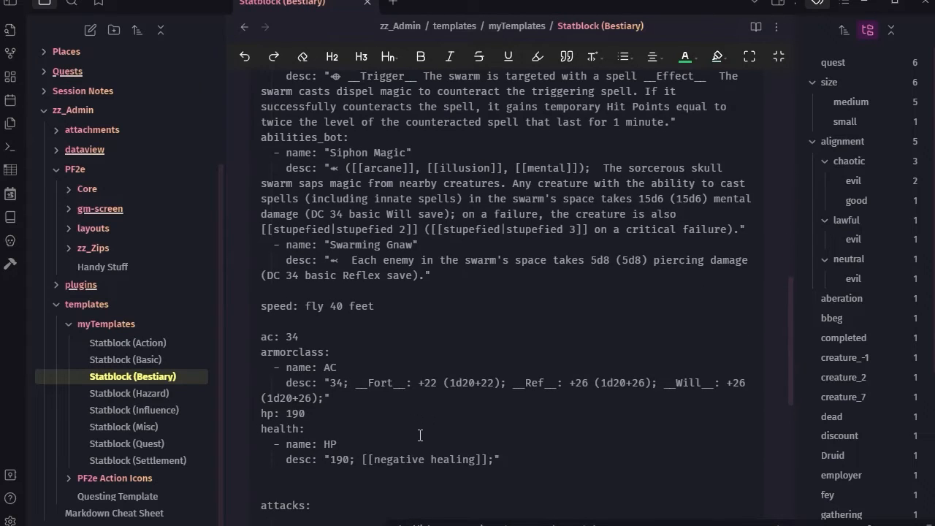
{"action": "scroll", "coordinate": [436, 466], "scroll_direction": "up", "scroll_amount": 15}
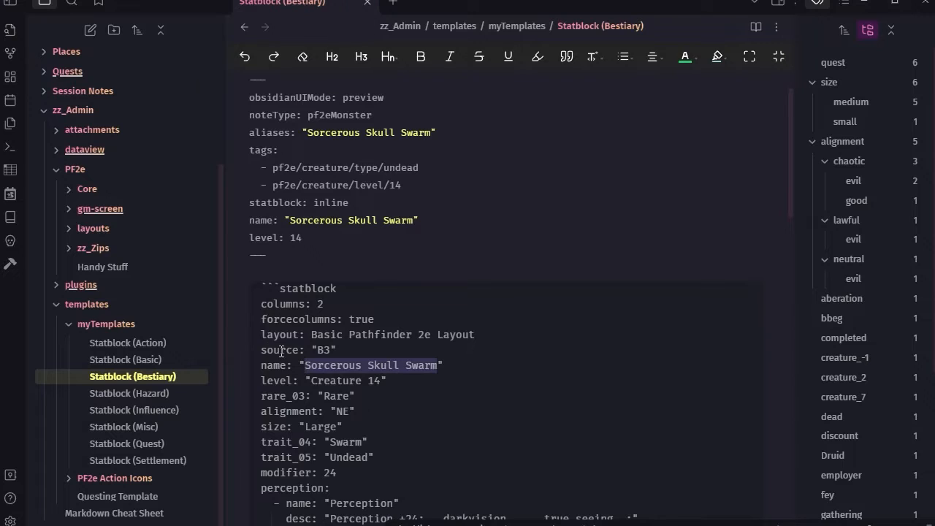
{"action": "scroll", "coordinate": [411, 349], "scroll_direction": "down", "scroll_amount": 2}
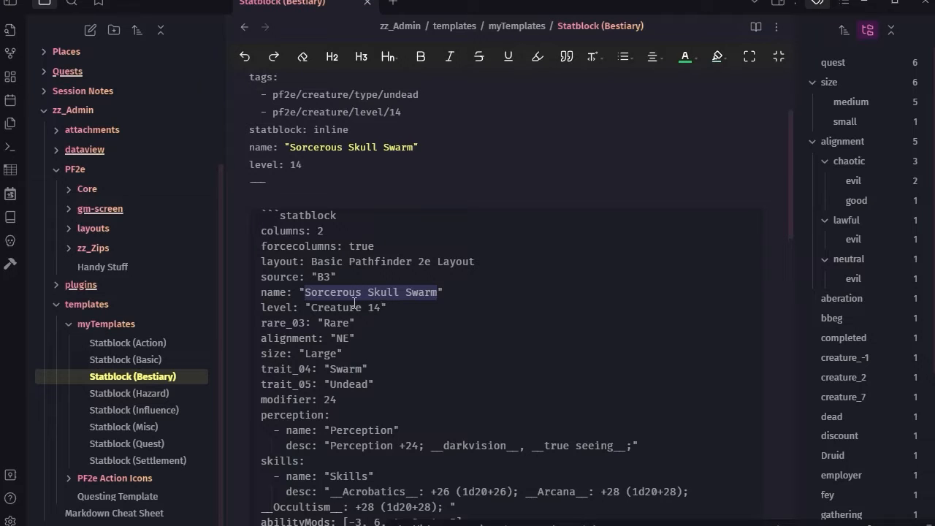
{"action": "scroll", "coordinate": [351, 350], "scroll_direction": "down", "scroll_amount": 3}
{"action": "scroll", "coordinate": [351, 350], "scroll_direction": "down", "scroll_amount": 8}
{"action": "scroll", "coordinate": [353, 355], "scroll_direction": "up", "scroll_amount": 6}
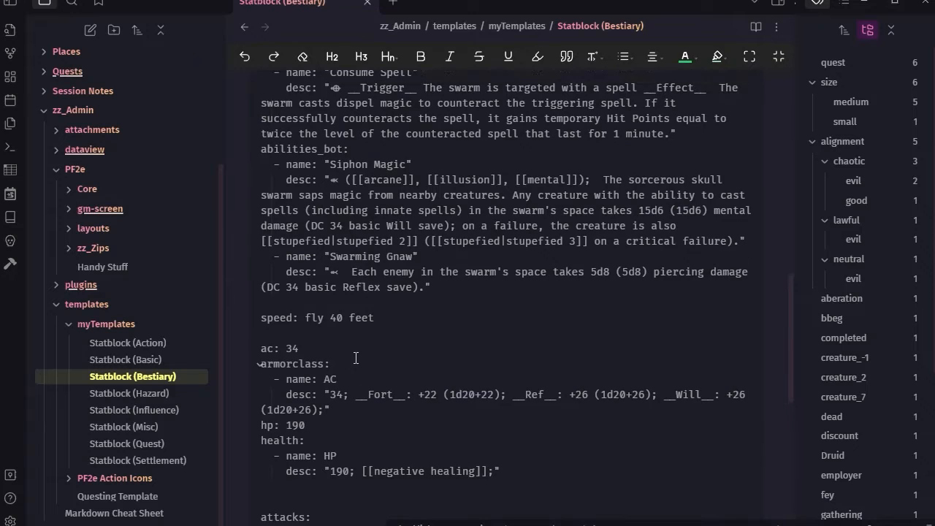
{"action": "scroll", "coordinate": [356, 357], "scroll_direction": "up", "scroll_amount": 10}
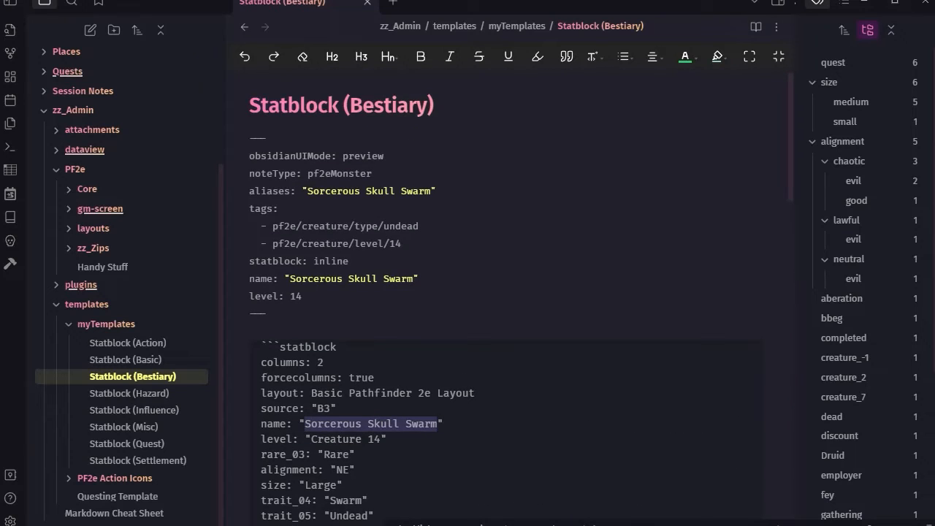
Step: Review the rendered Sorcerous Skull Swarm statblock in reading view, then return to the template's source
{"action": "left_click", "coordinate": [758, 26]}
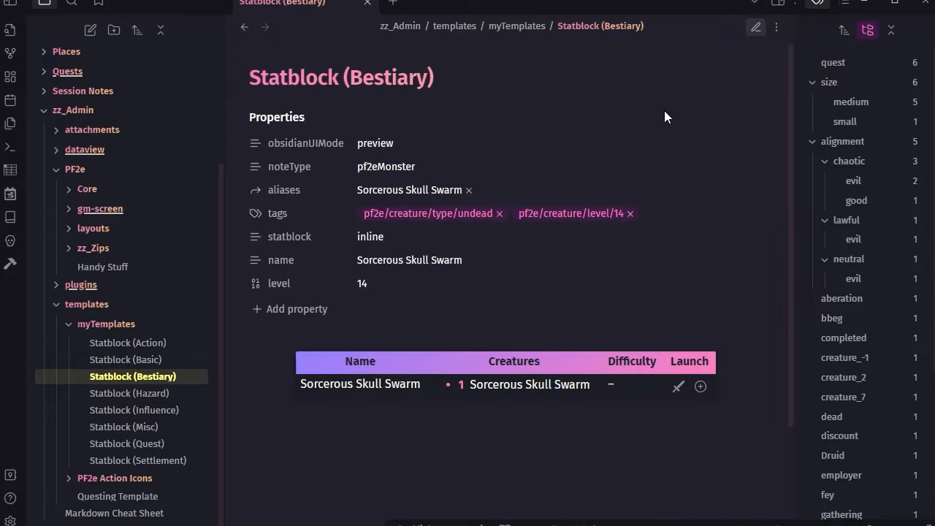
{"action": "scroll", "coordinate": [671, 125], "scroll_direction": "down", "scroll_amount": 10}
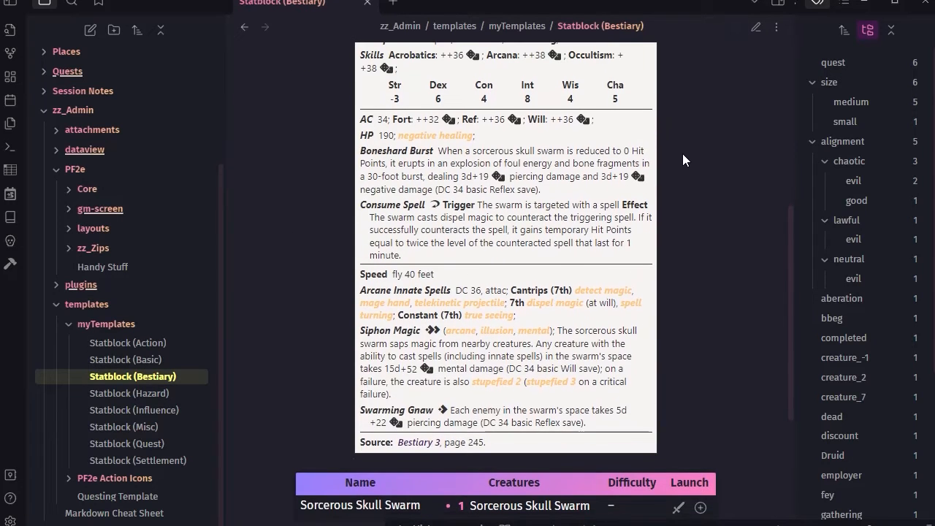
{"action": "scroll", "coordinate": [682, 160], "scroll_direction": "up", "scroll_amount": 2}
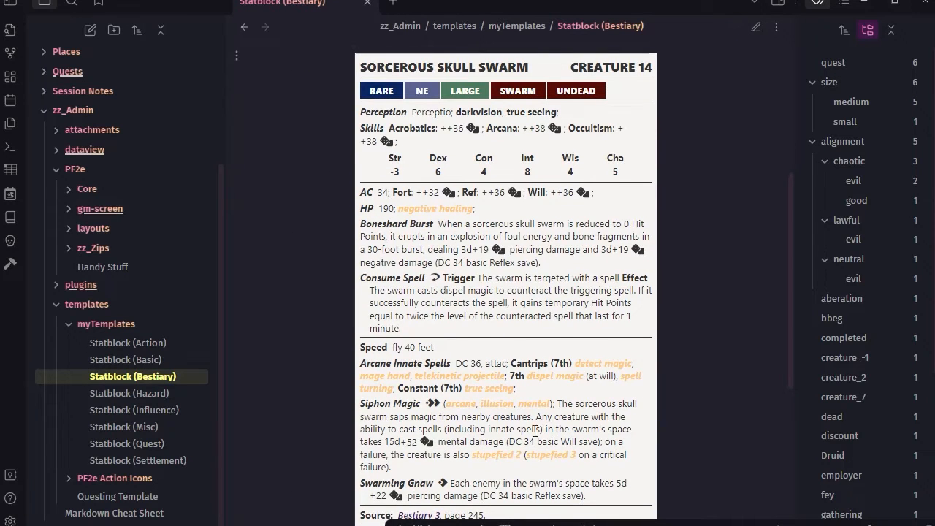
{"action": "left_click", "coordinate": [757, 27]}
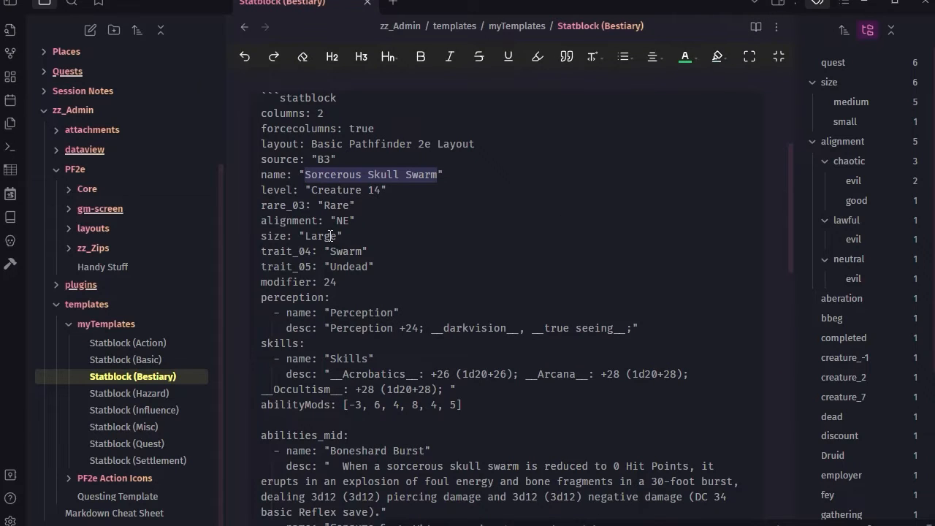
Step: Collapse the myTemplates folder and open the Fantasy Statblocks settings at the list of statblock layouts
{"action": "left_click", "coordinate": [69, 325]}
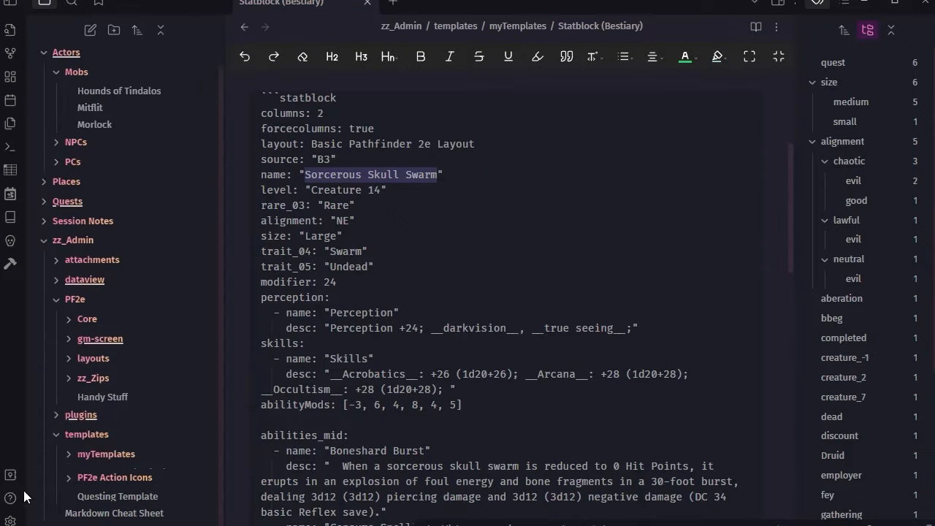
{"action": "left_click", "coordinate": [11, 519]}
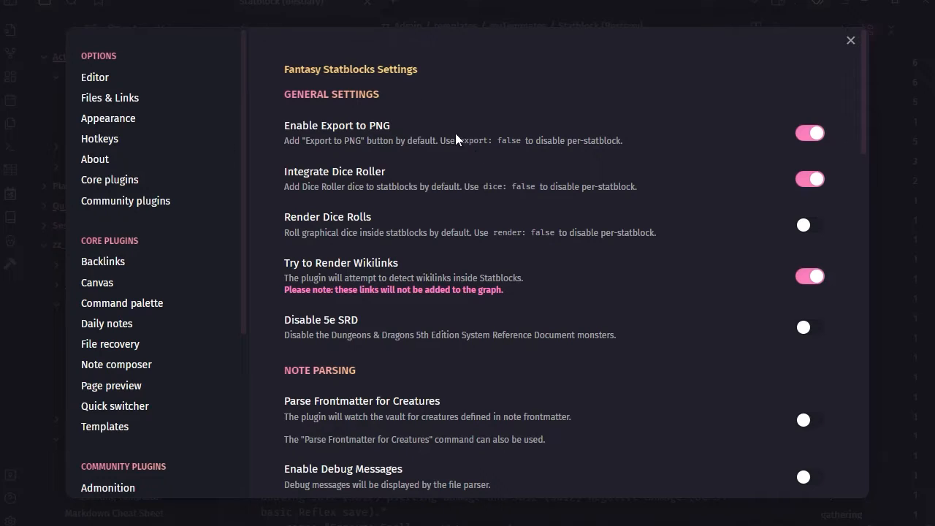
{"action": "scroll", "coordinate": [156, 385], "scroll_direction": "down", "scroll_amount": 4}
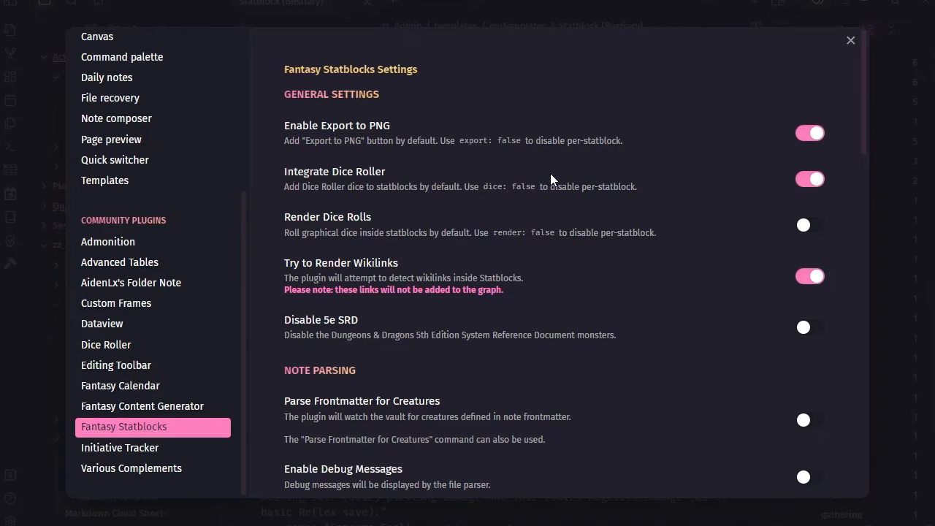
{"action": "scroll", "coordinate": [553, 166], "scroll_direction": "down", "scroll_amount": 1}
{"action": "scroll", "coordinate": [556, 162], "scroll_direction": "down", "scroll_amount": 15}
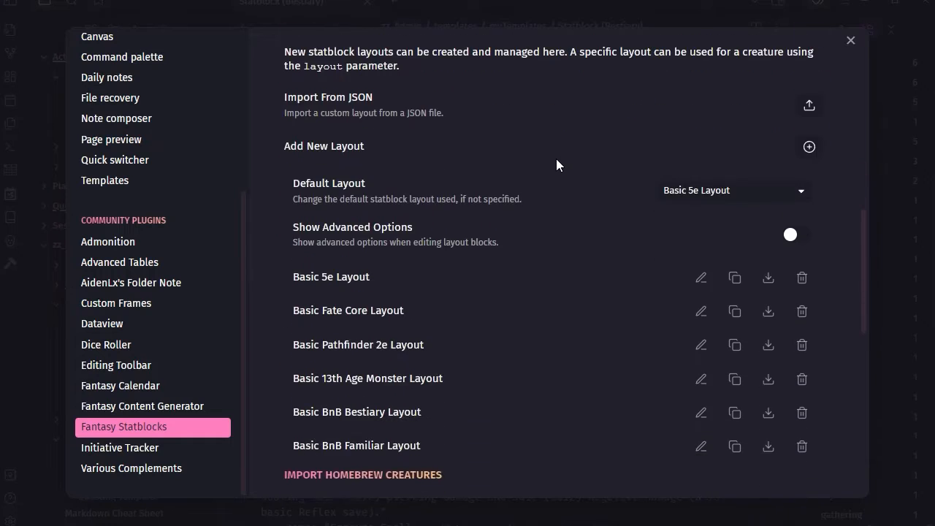
{"action": "scroll", "coordinate": [569, 172], "scroll_direction": "up", "scroll_amount": 2}
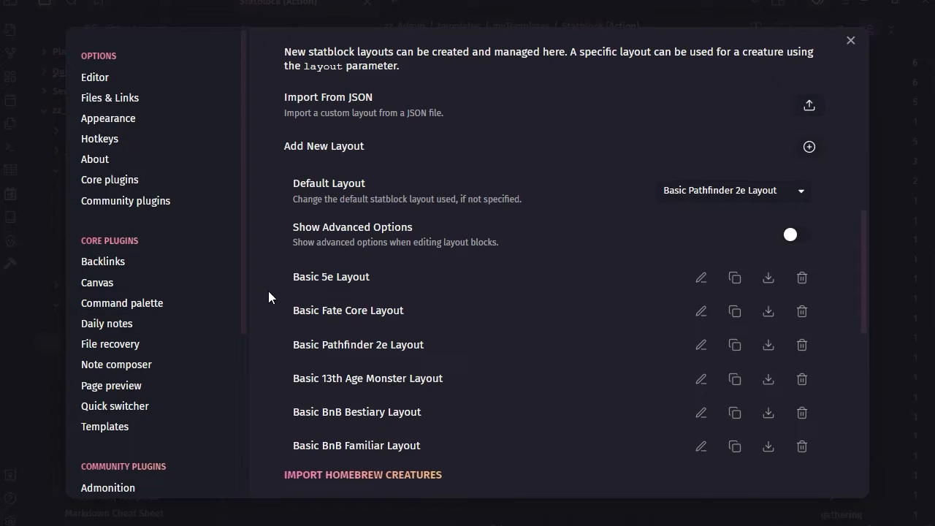
Step: Browse File Explorer to the youTube/zz_Admin/PF2e/layouts folder and look over the Pathfinder 2e layout JSON files
{"action": "scroll", "coordinate": [539, 295], "scroll_direction": "down", "scroll_amount": 3}
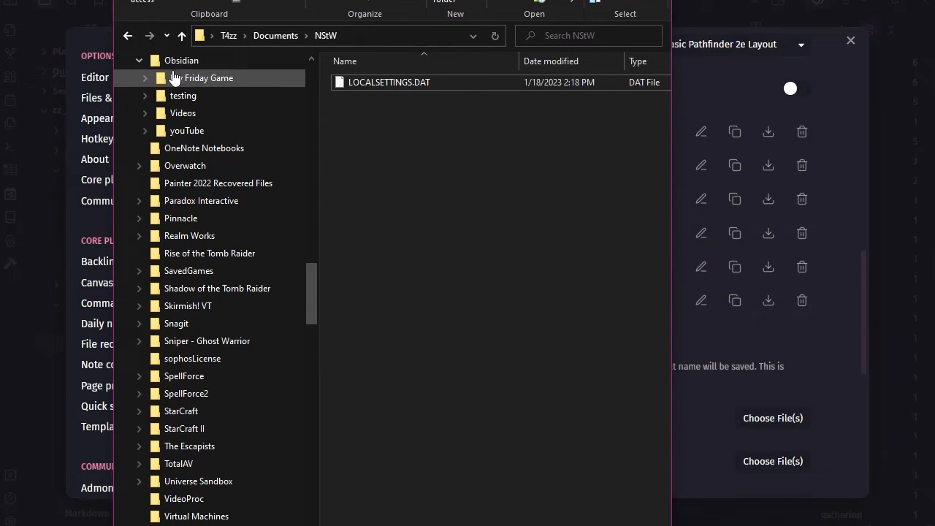
{"action": "left_click", "coordinate": [178, 131]}
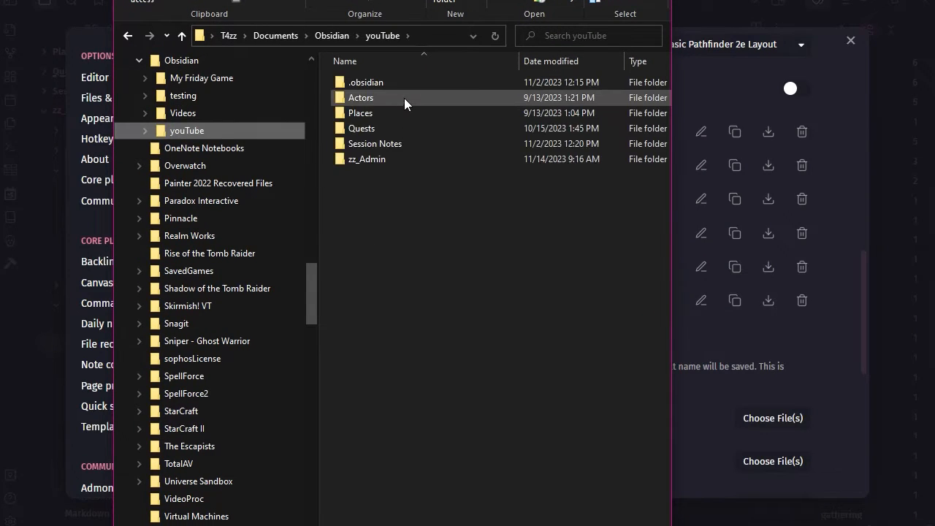
{"action": "left_click", "coordinate": [349, 160]}
{"action": "double_click", "coordinate": [349, 159]}
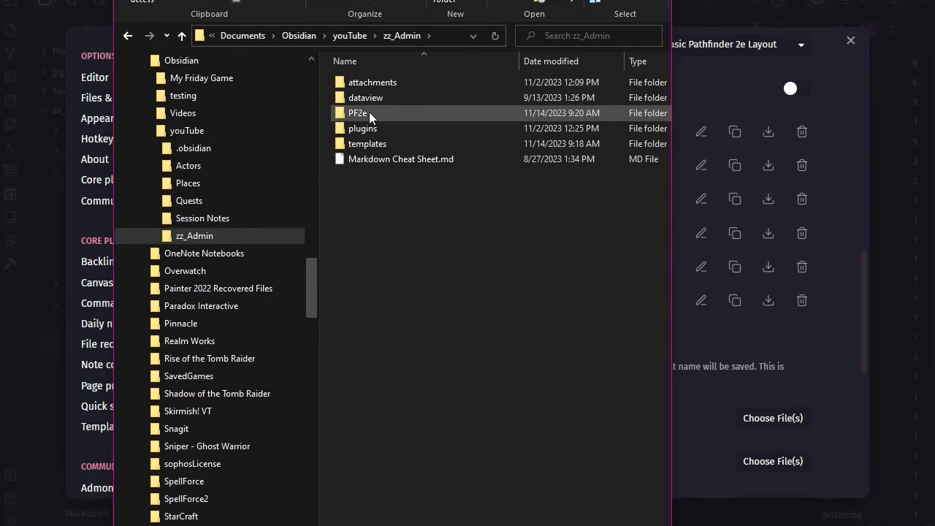
{"action": "left_click", "coordinate": [355, 112]}
{"action": "double_click", "coordinate": [356, 111]}
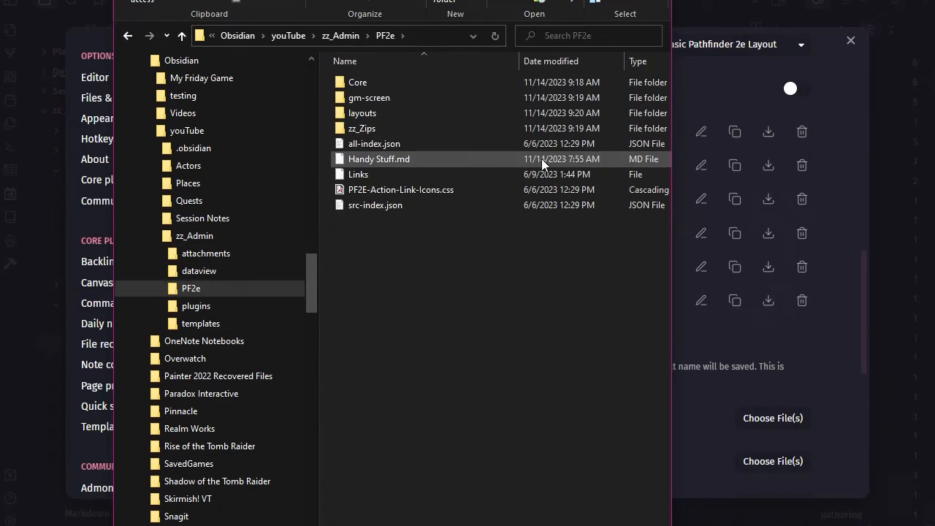
{"action": "double_click", "coordinate": [361, 114]}
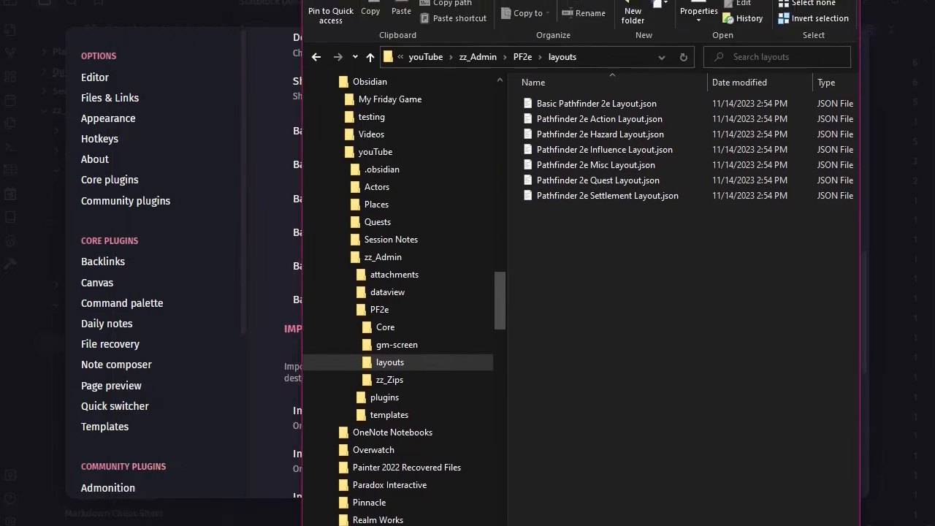
{"action": "key", "text": "Escape"}
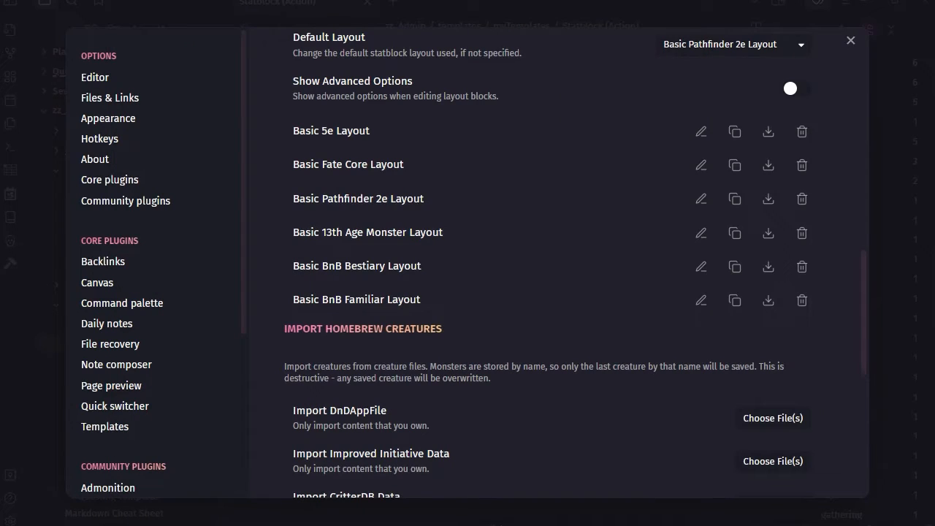
{"action": "scroll", "coordinate": [621, 307], "scroll_direction": "up", "scroll_amount": 3}
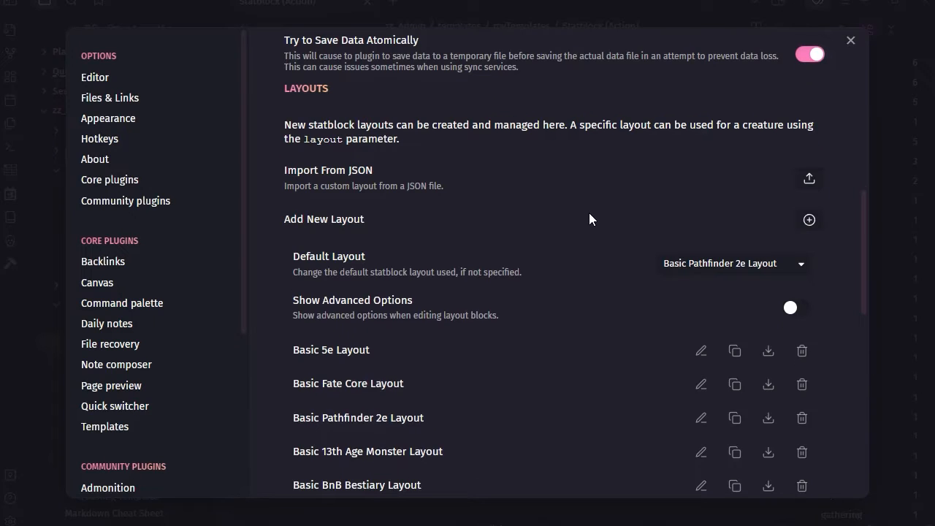
{"action": "scroll", "coordinate": [589, 213], "scroll_direction": "up", "scroll_amount": 1}
{"action": "scroll", "coordinate": [589, 213], "scroll_direction": "down", "scroll_amount": 1}
{"action": "left_click", "coordinate": [809, 181]}
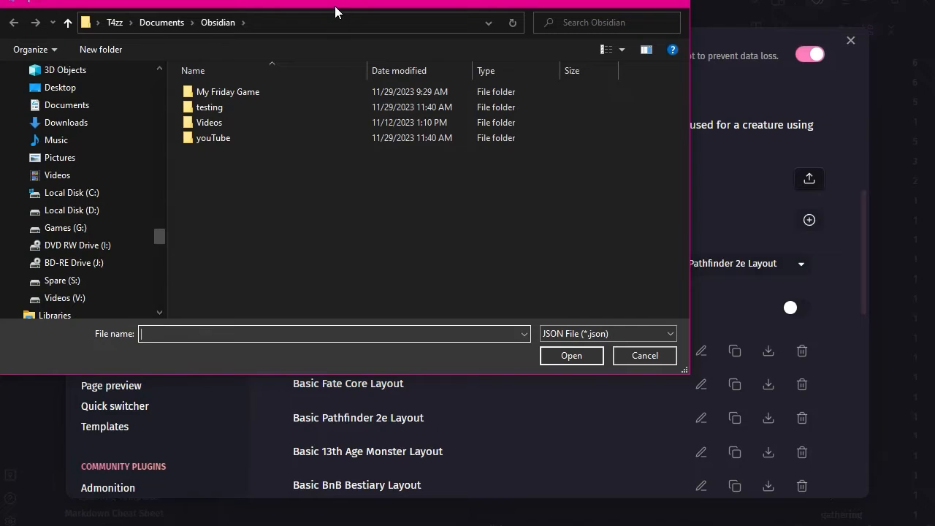
{"action": "left_click_drag", "start_coordinate": [334, 5], "coordinate": [445, 0]}
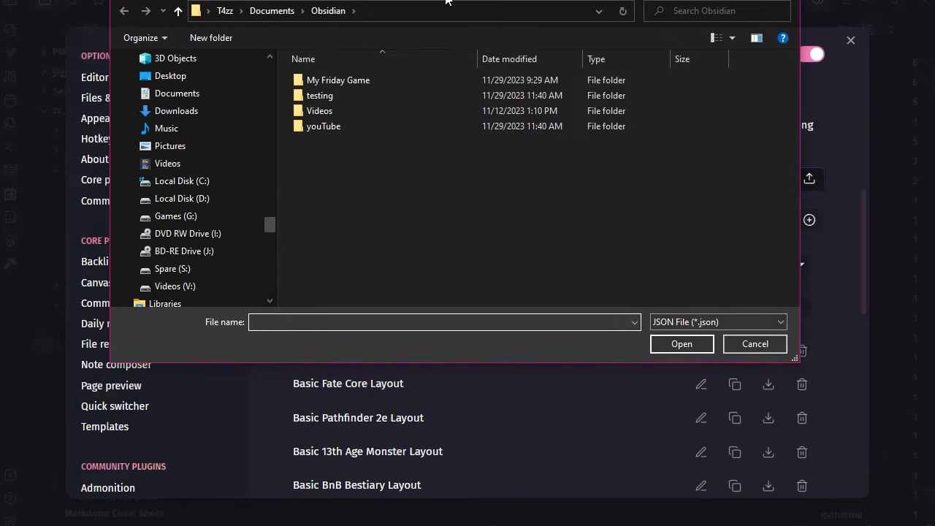
{"action": "double_click", "coordinate": [322, 124]}
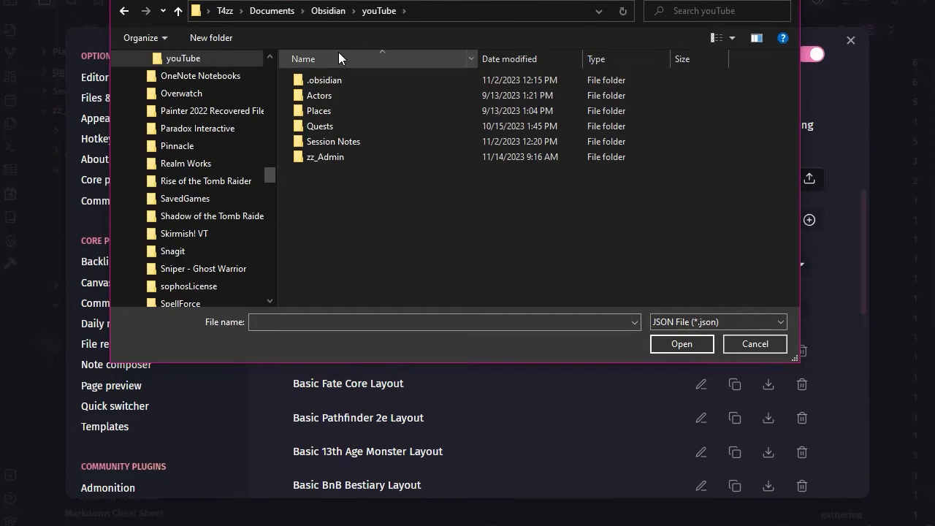
{"action": "left_click", "coordinate": [317, 158]}
{"action": "double_click", "coordinate": [317, 157]}
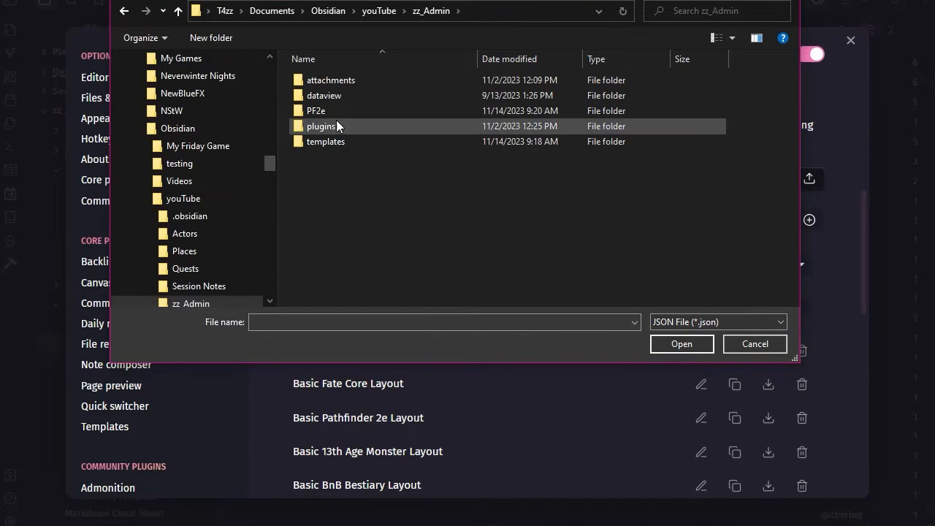
{"action": "double_click", "coordinate": [326, 116]}
{"action": "left_click", "coordinate": [335, 109]}
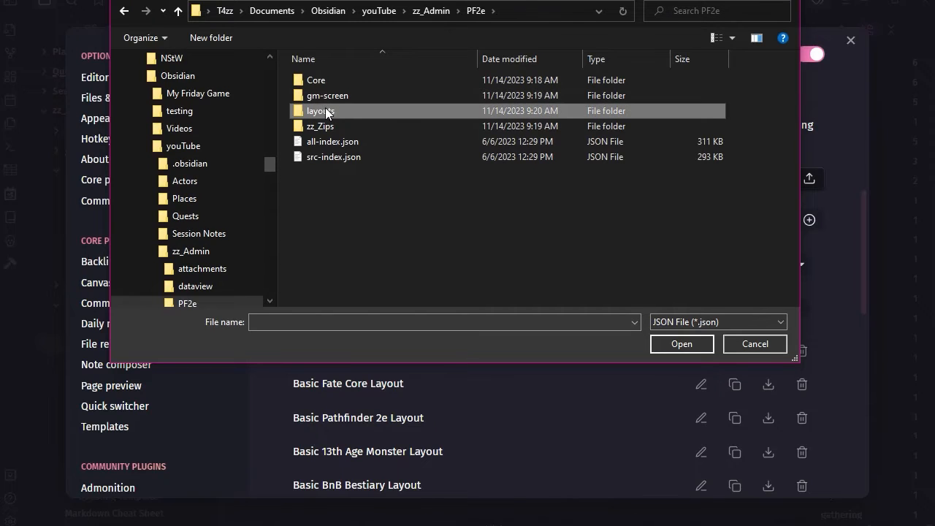
{"action": "double_click", "coordinate": [336, 110]}
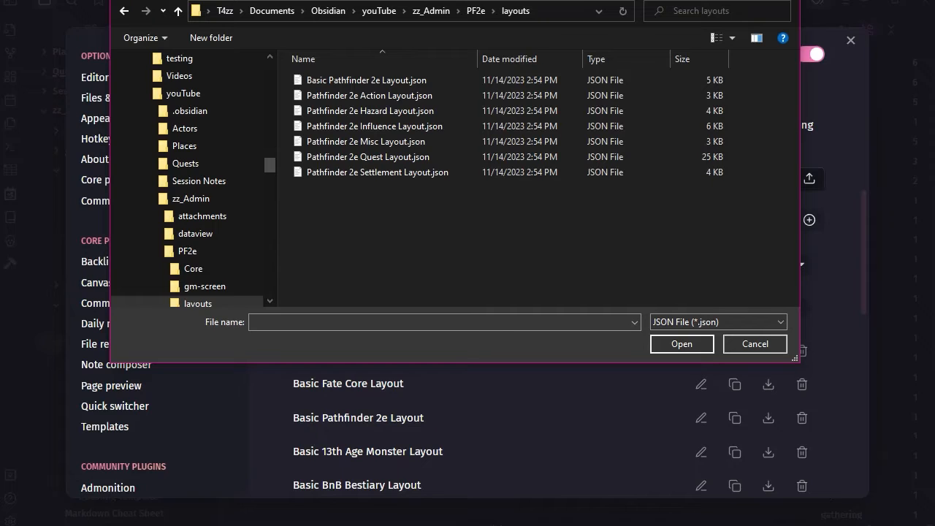
{"action": "left_click", "coordinate": [759, 342]}
Step: Delete the existing Basic Pathfinder 2e Layout and import Basic Pathfinder 2e Layout.json from youTube/zz_Admin/PF2e/layouts in its place
{"action": "scroll", "coordinate": [409, 374], "scroll_direction": "down", "scroll_amount": 2}
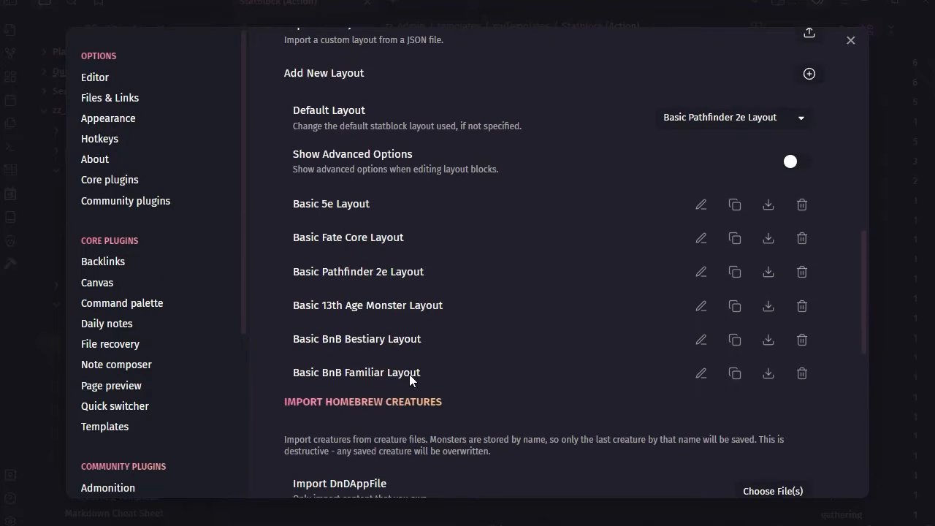
{"action": "left_click", "coordinate": [802, 271]}
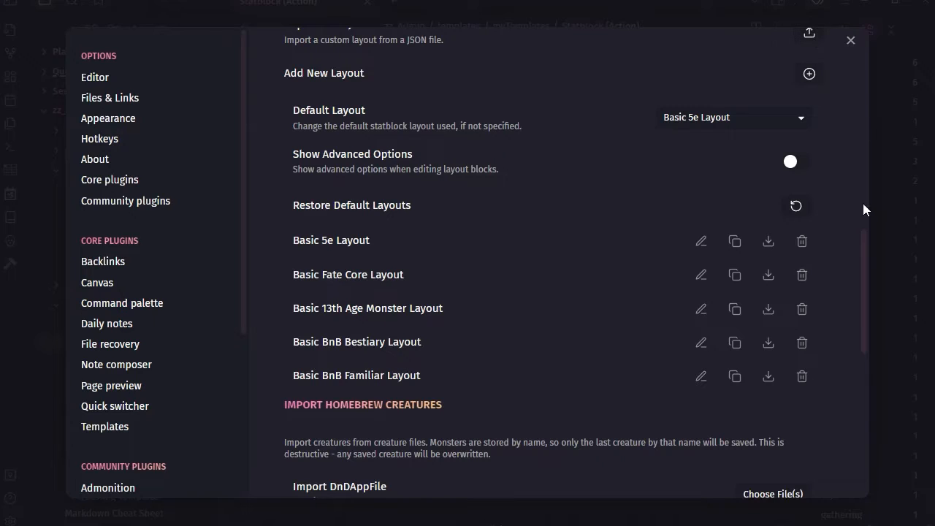
{"action": "scroll", "coordinate": [842, 241], "scroll_direction": "up", "scroll_amount": 1}
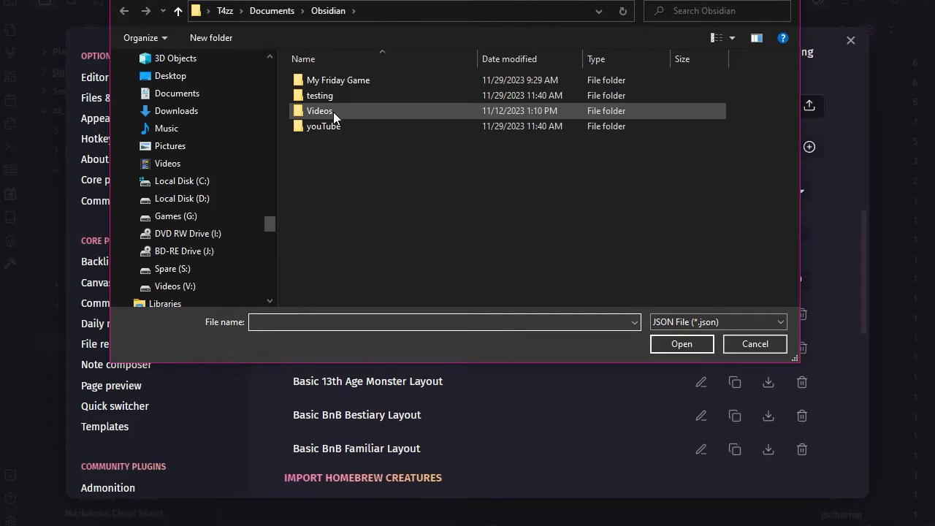
{"action": "double_click", "coordinate": [318, 126]}
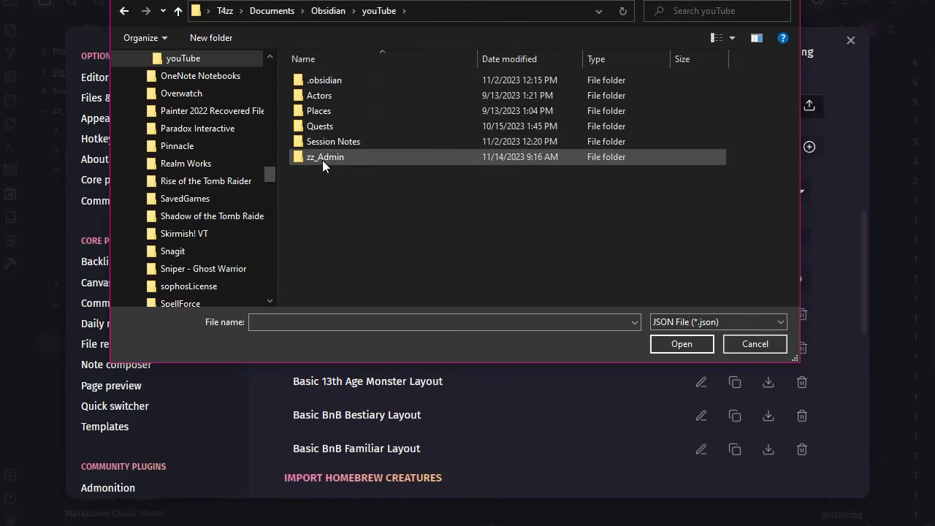
{"action": "double_click", "coordinate": [324, 158]}
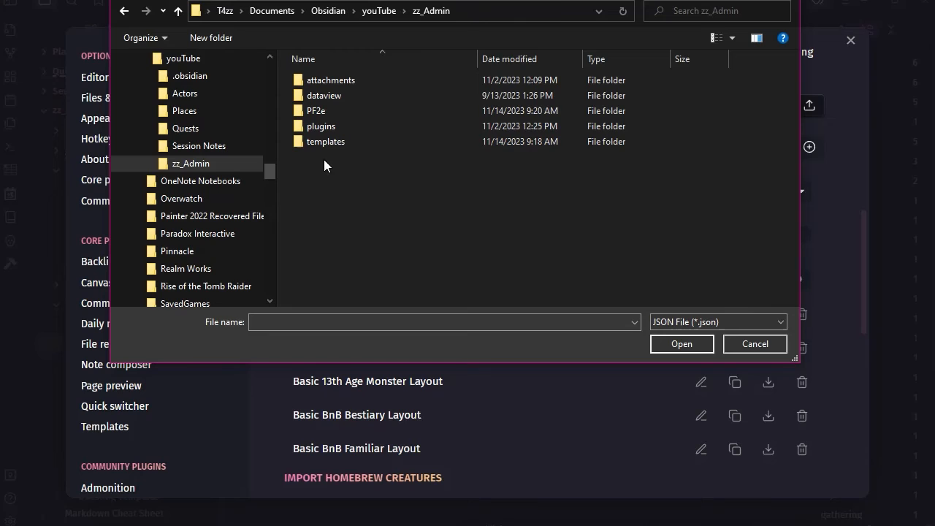
{"action": "double_click", "coordinate": [316, 116]}
{"action": "double_click", "coordinate": [317, 115]}
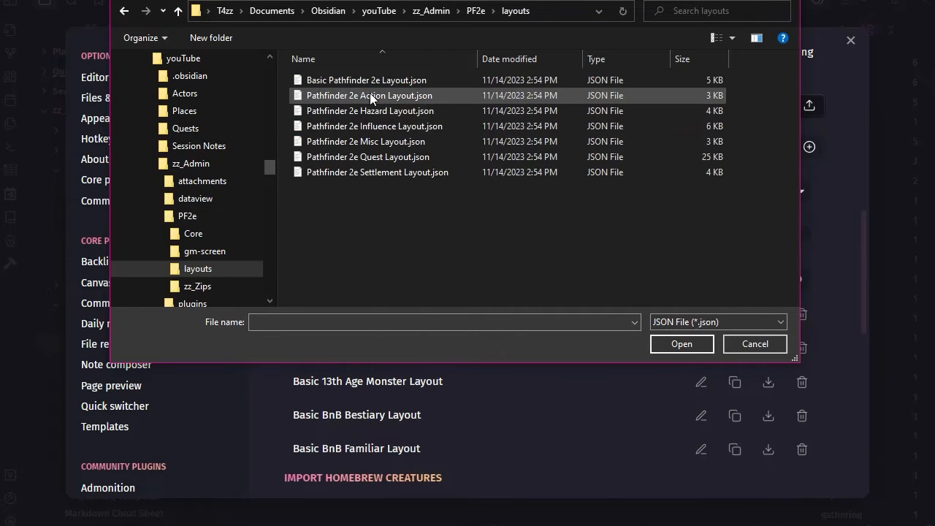
{"action": "left_click", "coordinate": [365, 83]}
{"action": "left_click", "coordinate": [689, 346]}
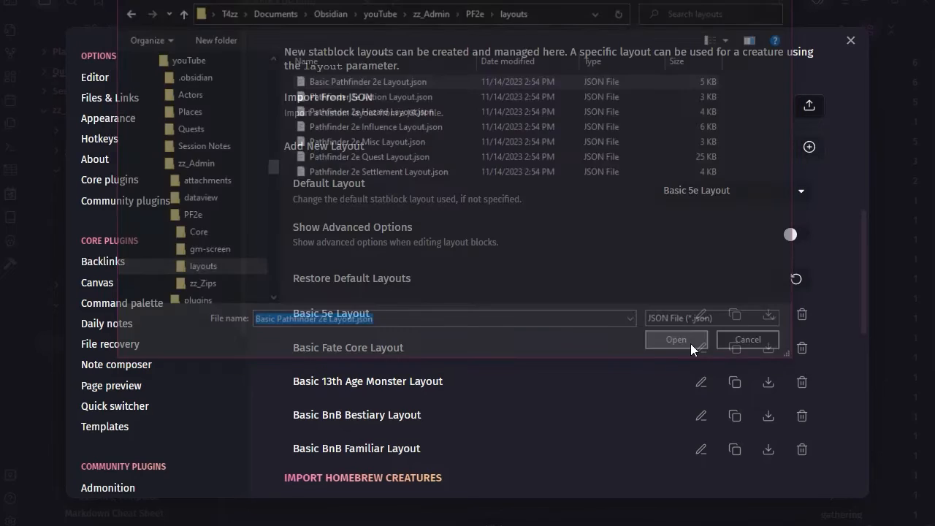
{"action": "scroll", "coordinate": [346, 467], "scroll_direction": "down", "scroll_amount": 4}
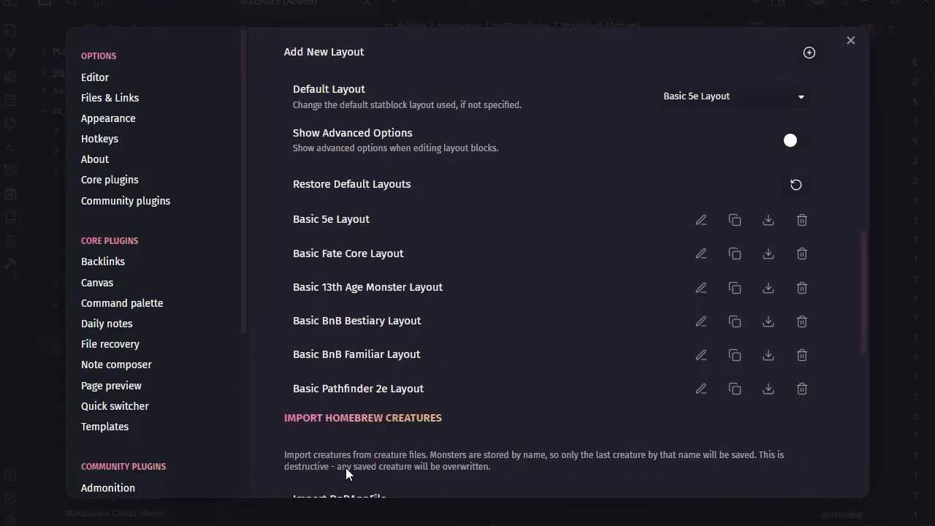
{"action": "scroll", "coordinate": [840, 73], "scroll_direction": "up", "scroll_amount": 2}
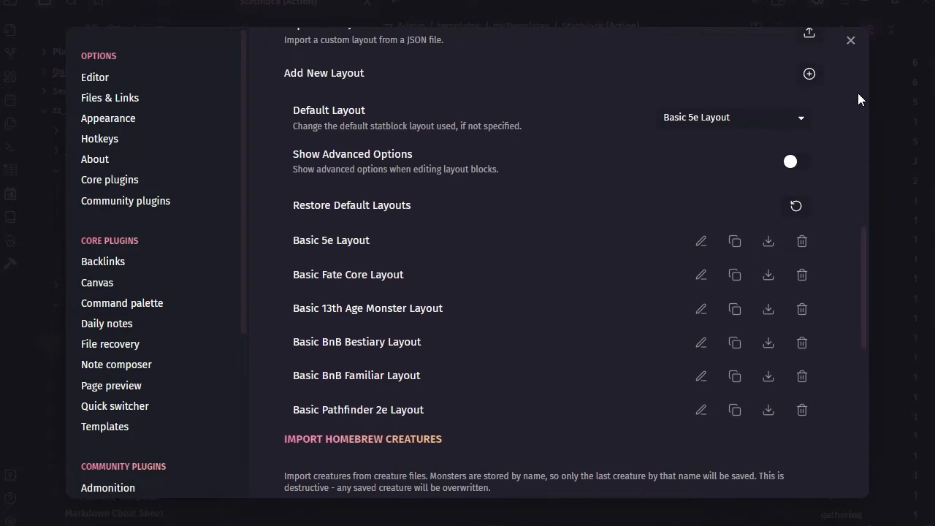
{"action": "left_click", "coordinate": [809, 75]}
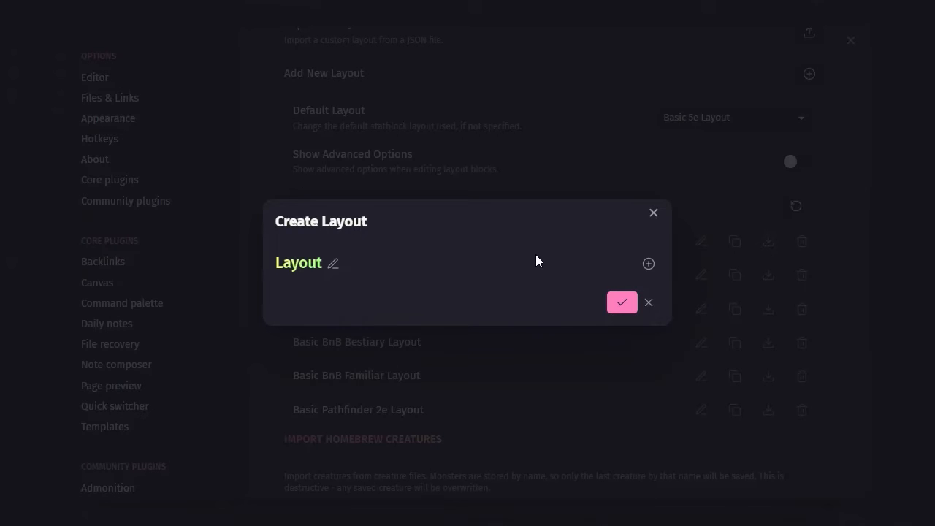
{"action": "left_click", "coordinate": [654, 212]}
Step: Import Pathfinder 2e Action Layout.json and Pathfinder 2e Hazard Layout.json as custom statblock layouts
{"action": "scroll", "coordinate": [860, 182], "scroll_direction": "up", "scroll_amount": 2}
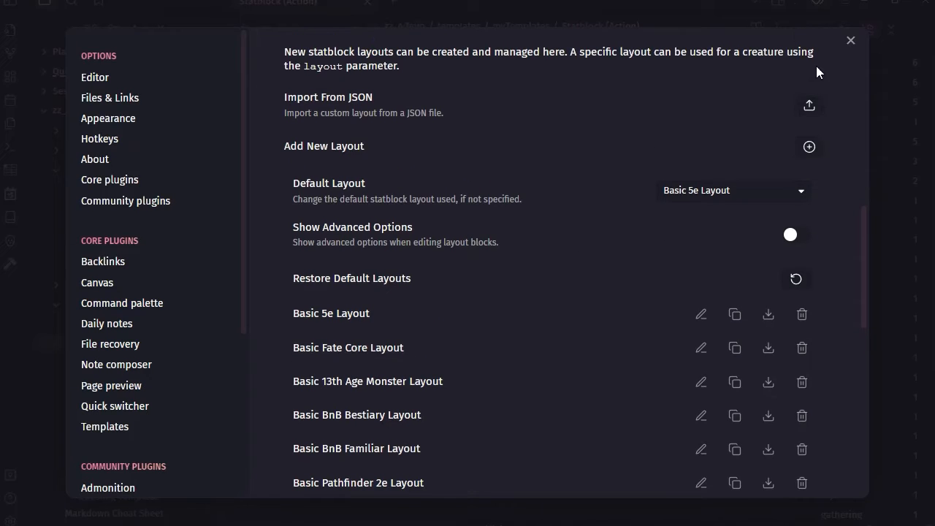
{"action": "left_click", "coordinate": [809, 105]}
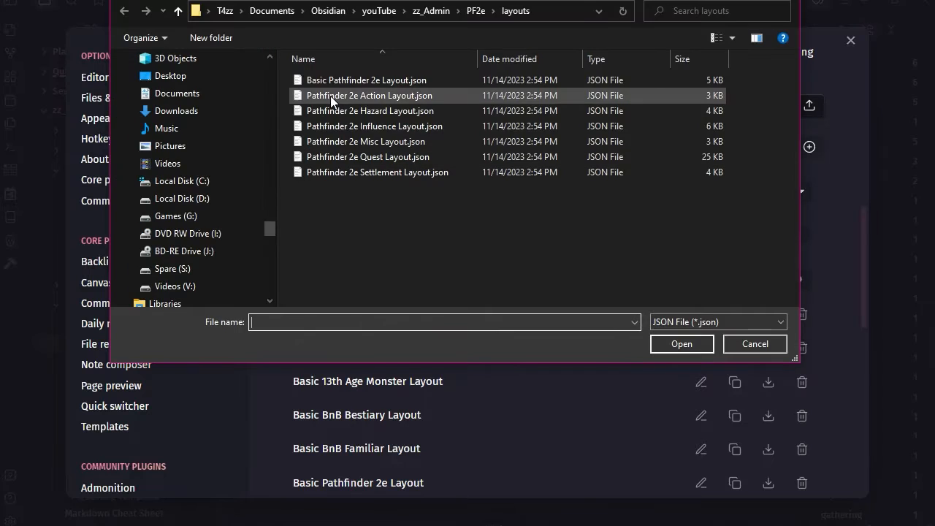
{"action": "left_click", "coordinate": [338, 96]}
{"action": "left_click", "coordinate": [683, 342]}
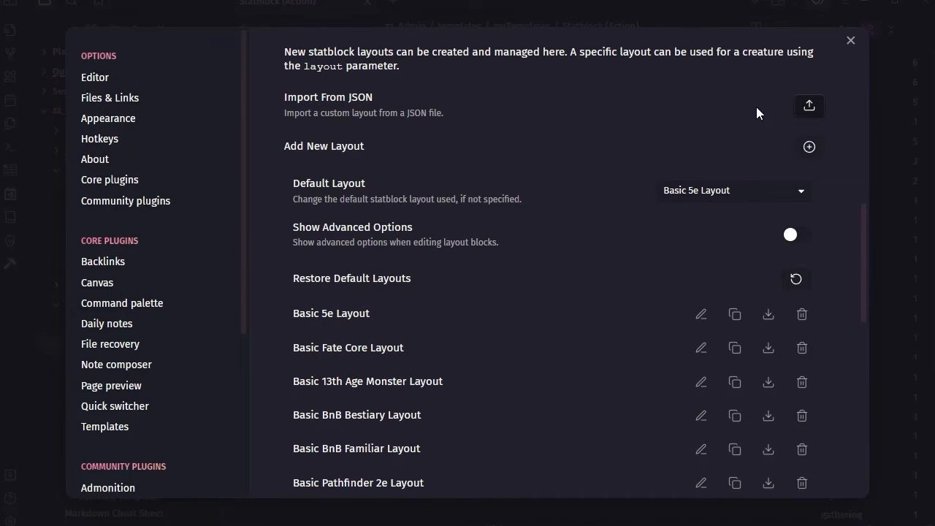
{"action": "left_click", "coordinate": [812, 107]}
{"action": "left_click", "coordinate": [384, 113]}
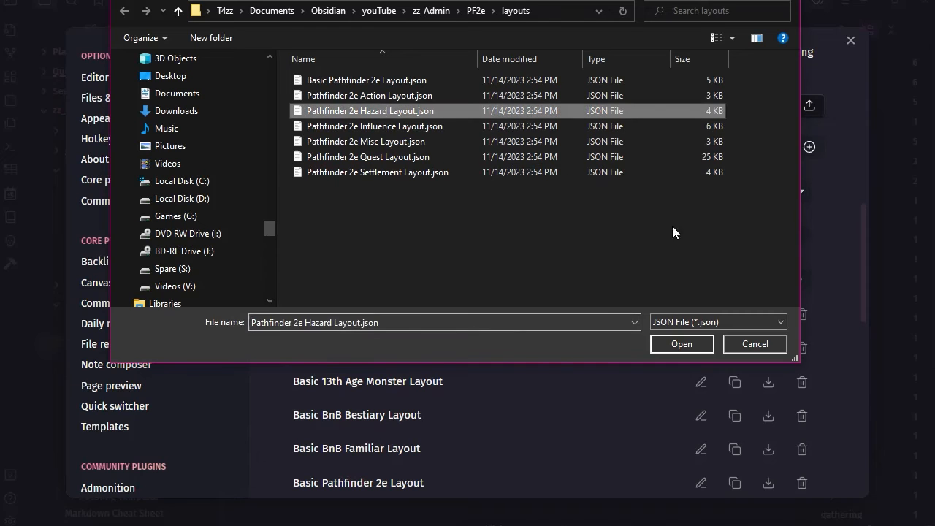
{"action": "left_click", "coordinate": [692, 345]}
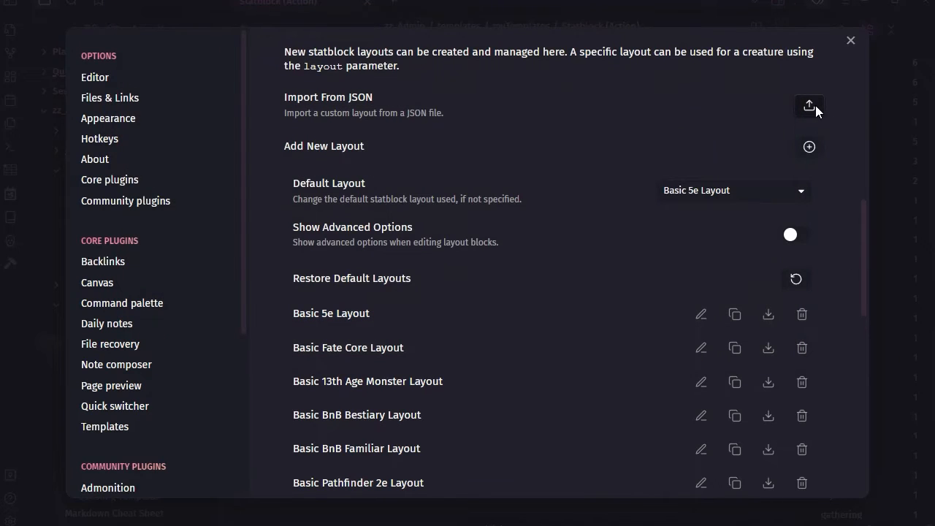
Step: Import Pathfinder 2e Influence Layout.json and Pathfinder 2e Misc Layout.json as custom statblock layouts
{"action": "left_click", "coordinate": [809, 106]}
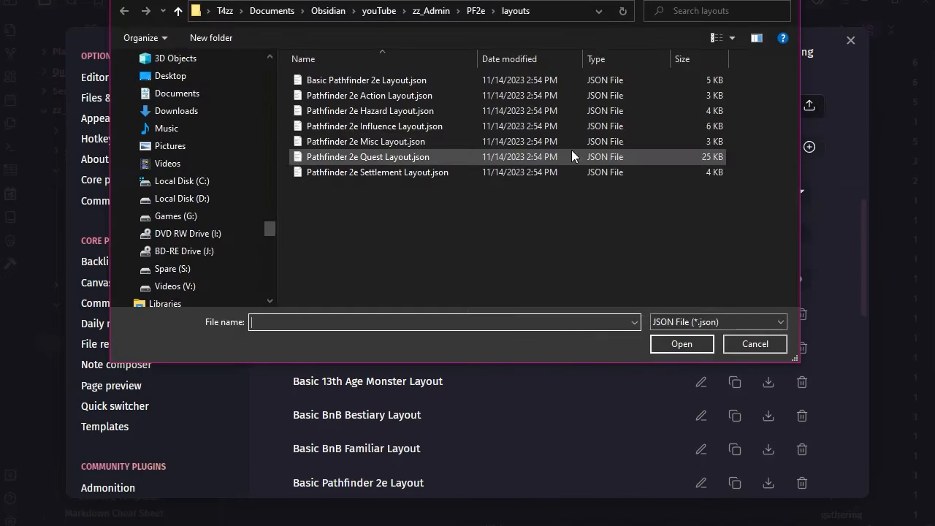
{"action": "left_click", "coordinate": [410, 127]}
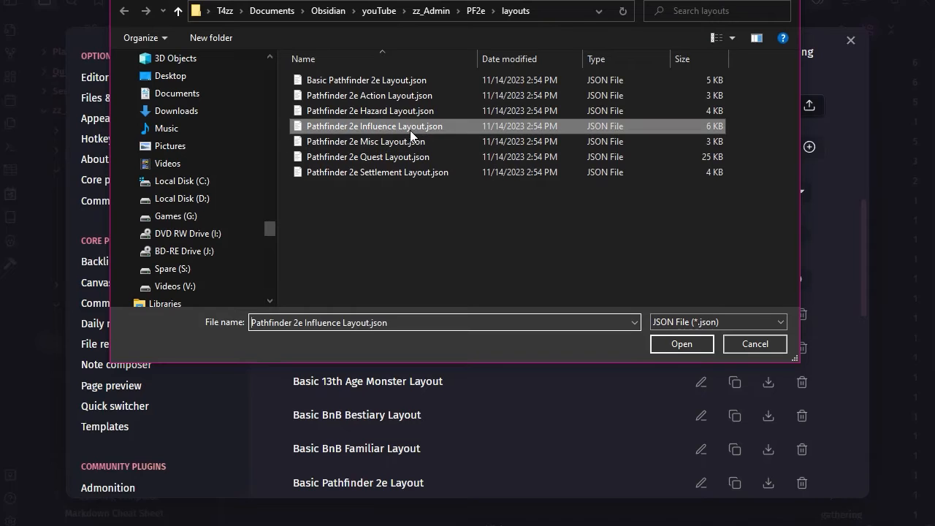
{"action": "left_click", "coordinate": [681, 343]}
{"action": "left_click", "coordinate": [811, 107]}
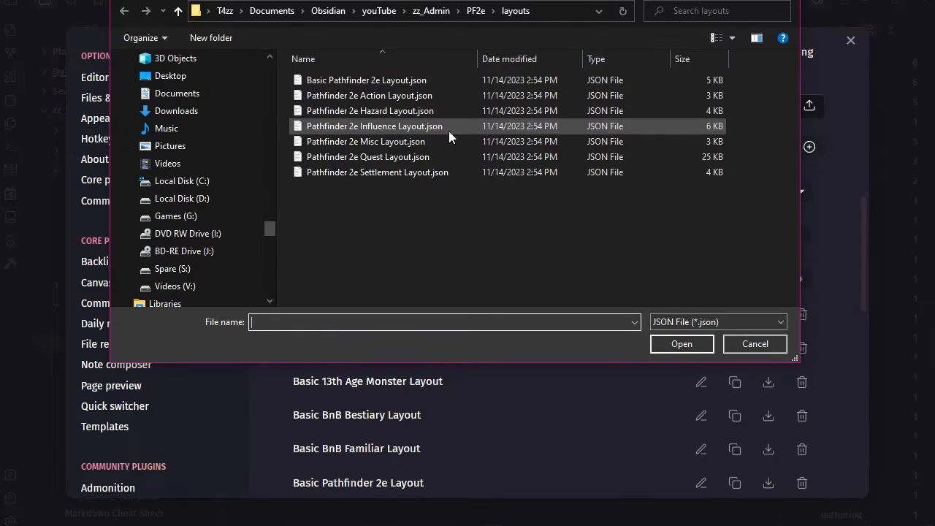
{"action": "left_click", "coordinate": [405, 142]}
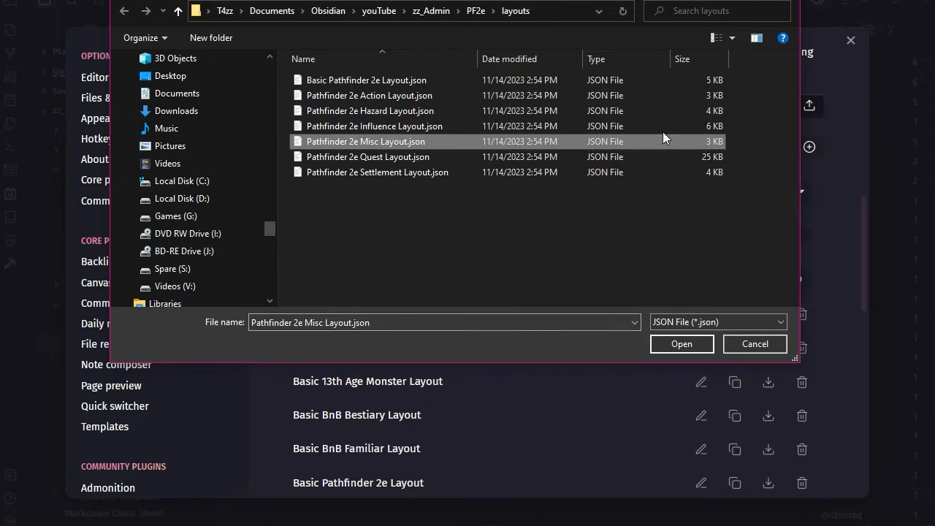
{"action": "left_click", "coordinate": [683, 344]}
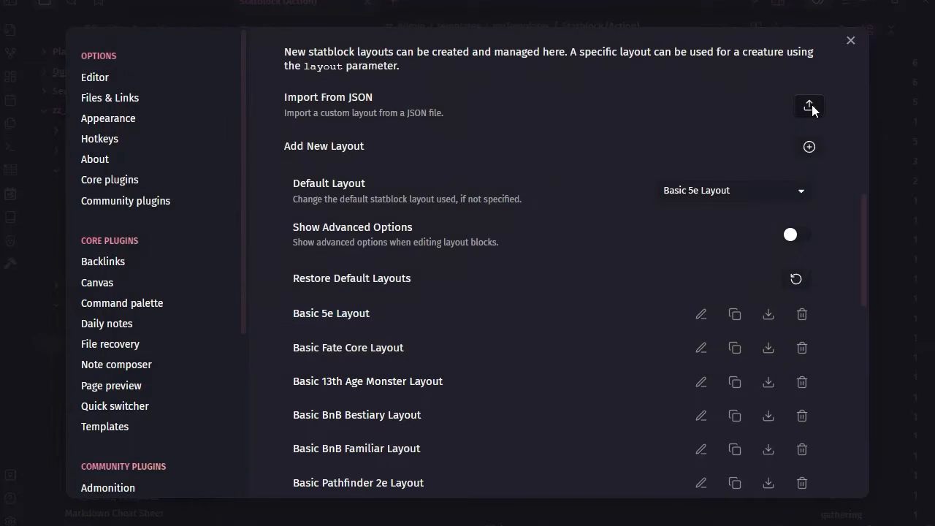
Step: Import Pathfinder 2e Quest Layout.json and Pathfinder 2e Settlement Layout.json as custom statblock layouts
{"action": "left_click", "coordinate": [812, 104]}
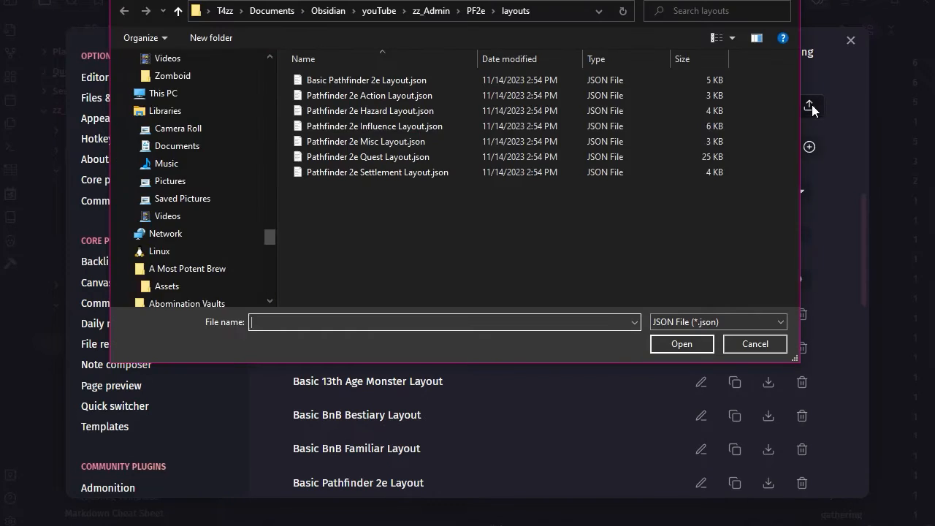
{"action": "left_click", "coordinate": [406, 157]}
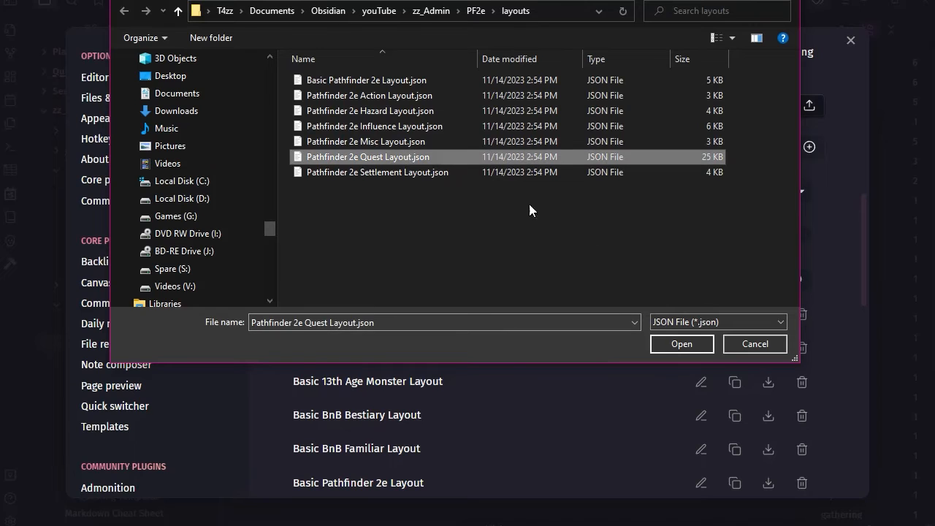
{"action": "left_click", "coordinate": [682, 343]}
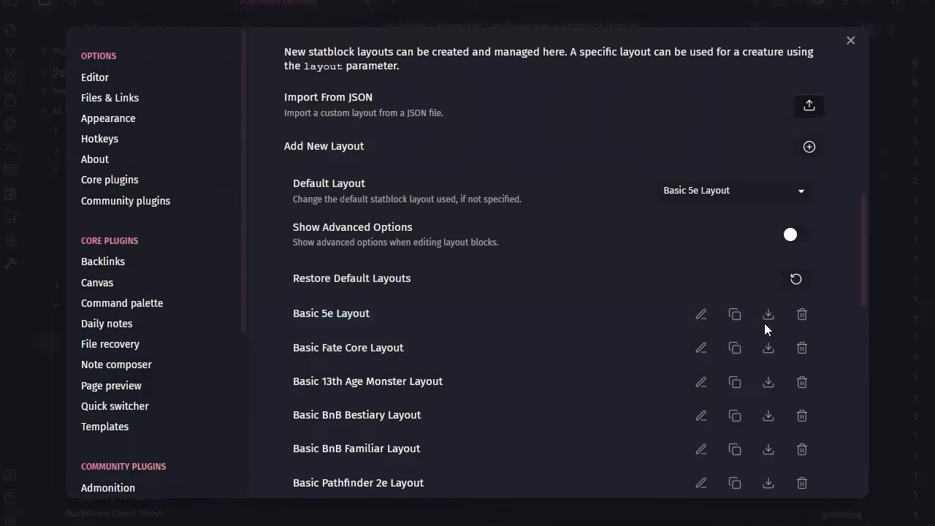
{"action": "left_click", "coordinate": [811, 105]}
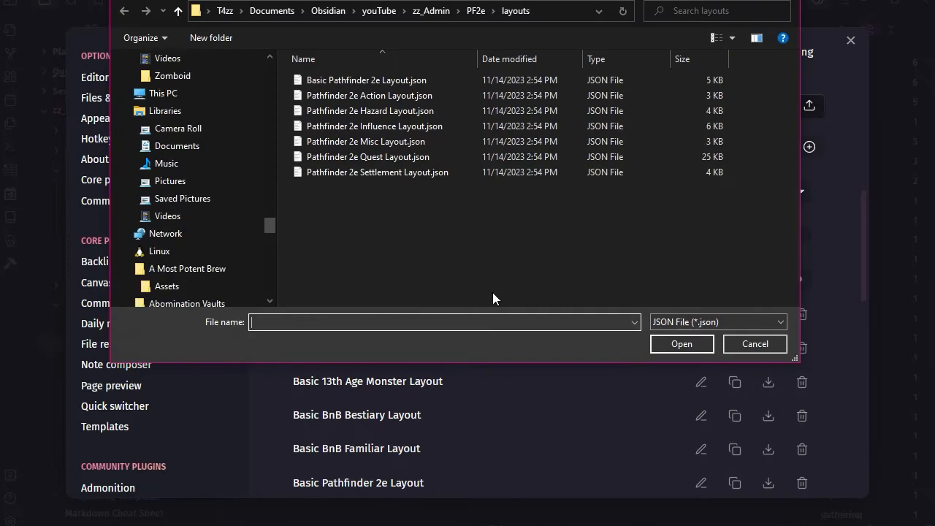
{"action": "left_click", "coordinate": [360, 173]}
{"action": "left_click", "coordinate": [693, 350]}
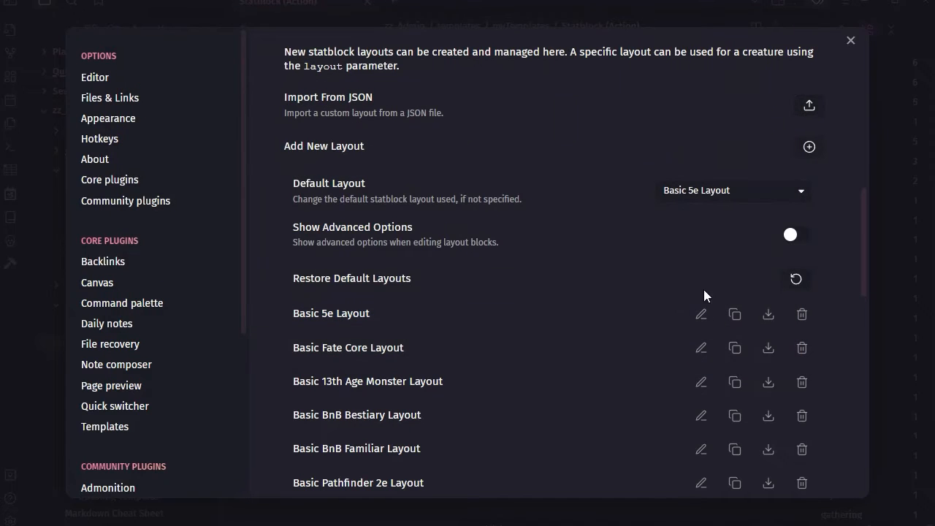
Step: Examine the property, trait and text blocks of the Pathfinder 2e Action Layout, closing its editor without saving
{"action": "scroll", "coordinate": [664, 267], "scroll_direction": "down", "scroll_amount": 6}
{"action": "scroll", "coordinate": [611, 219], "scroll_direction": "up", "scroll_amount": 1}
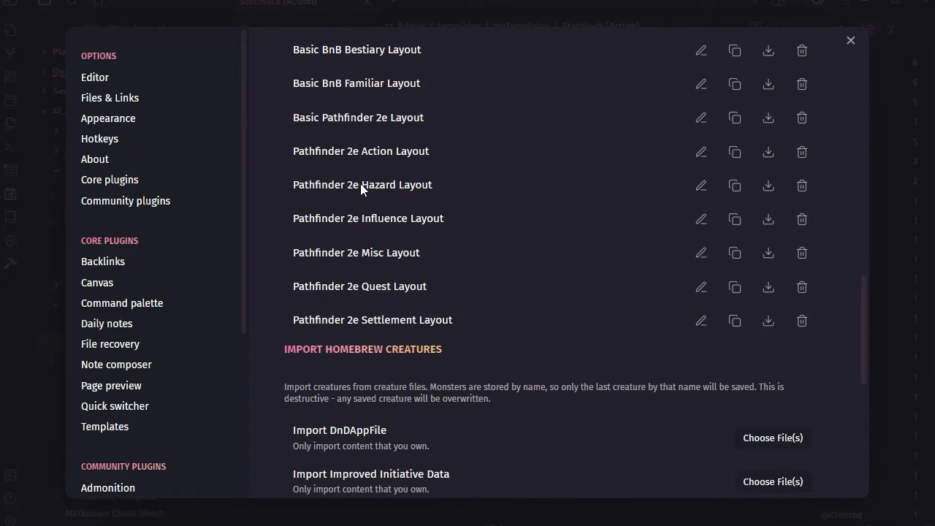
{"action": "left_click", "coordinate": [700, 151]}
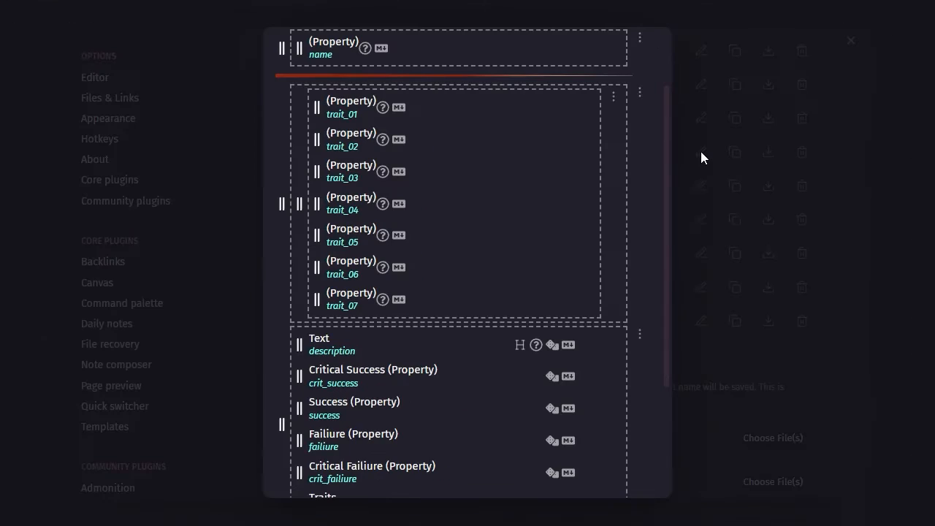
{"action": "scroll", "coordinate": [604, 284], "scroll_direction": "up", "scroll_amount": 2}
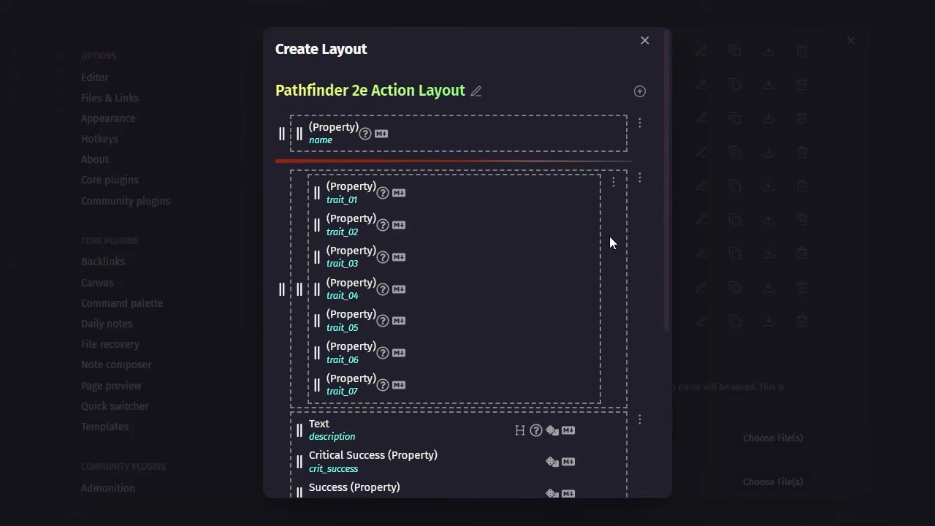
{"action": "scroll", "coordinate": [635, 182], "scroll_direction": "down", "scroll_amount": 6}
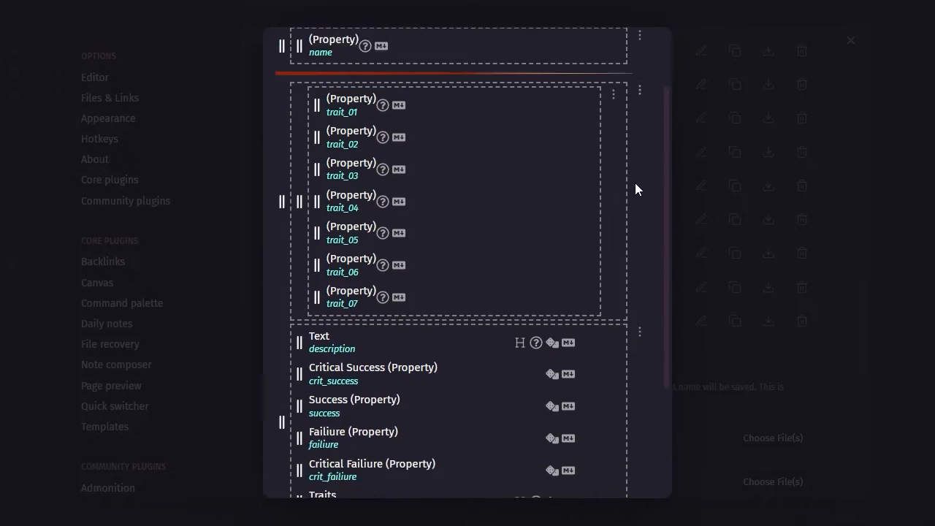
{"action": "mouse_move", "coordinate": [590, 273]}
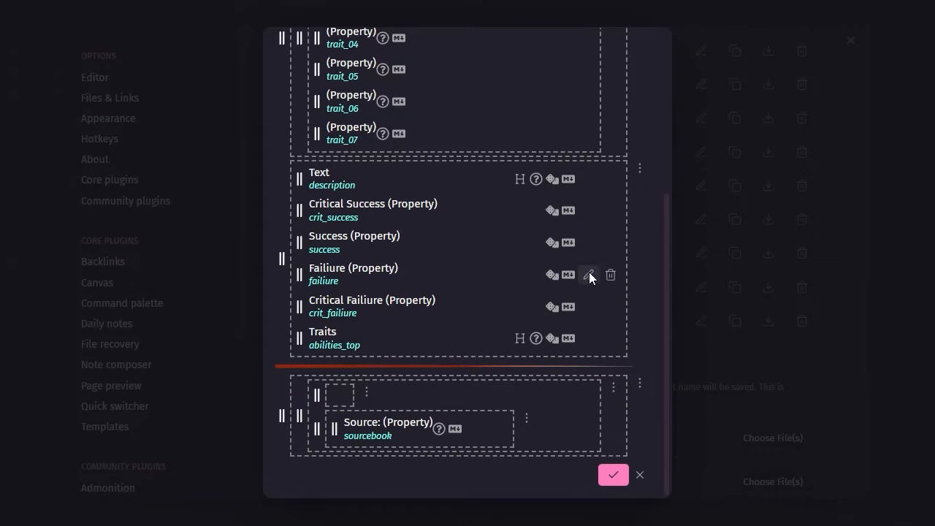
{"action": "scroll", "coordinate": [640, 403], "scroll_direction": "up", "scroll_amount": 6}
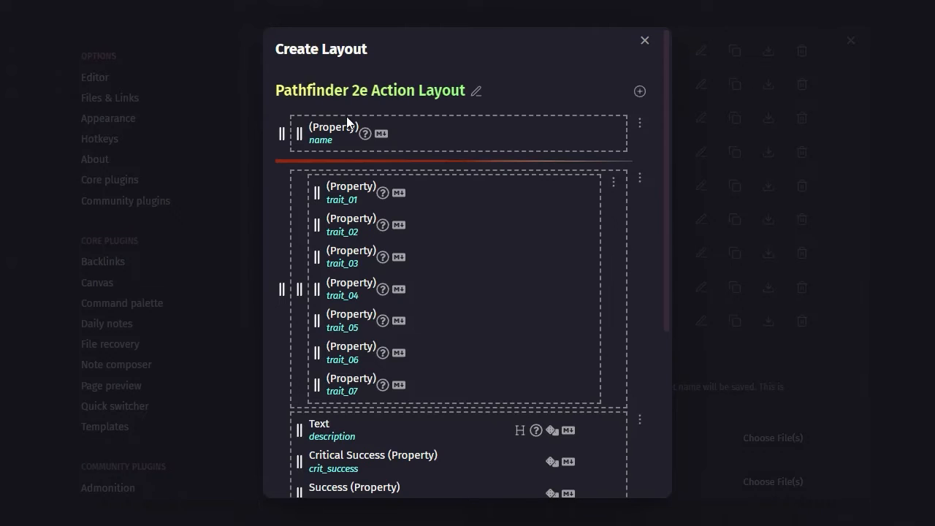
{"action": "mouse_move", "coordinate": [312, 132]}
{"action": "mouse_move", "coordinate": [355, 202]}
{"action": "scroll", "coordinate": [580, 273], "scroll_direction": "down", "scroll_amount": 2}
{"action": "scroll", "coordinate": [580, 276], "scroll_direction": "down", "scroll_amount": 1}
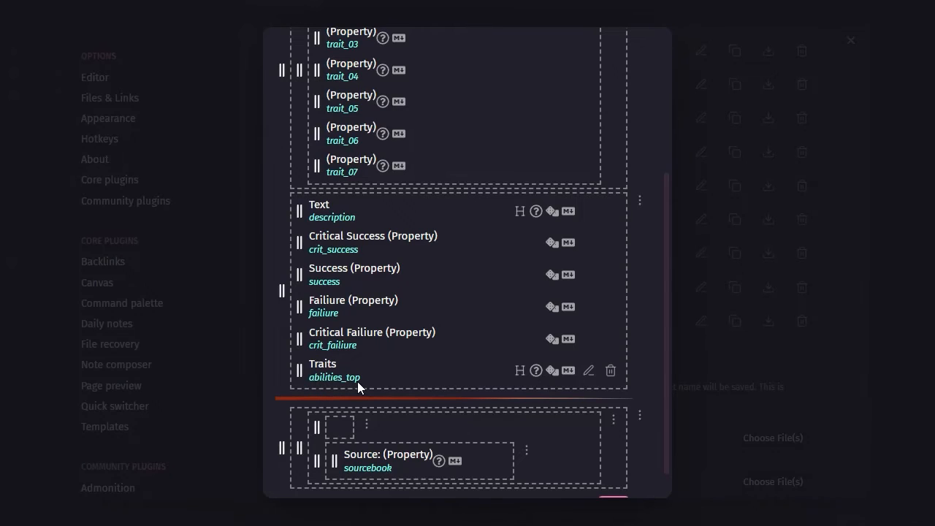
{"action": "scroll", "coordinate": [496, 336], "scroll_direction": "up", "scroll_amount": 2}
{"action": "scroll", "coordinate": [496, 338], "scroll_direction": "down", "scroll_amount": 3}
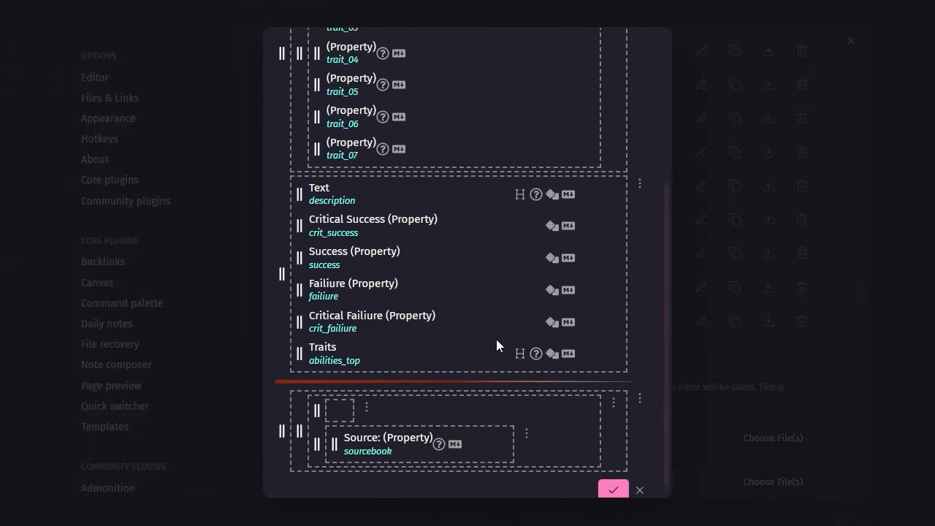
{"action": "scroll", "coordinate": [455, 363], "scroll_direction": "up", "scroll_amount": 1}
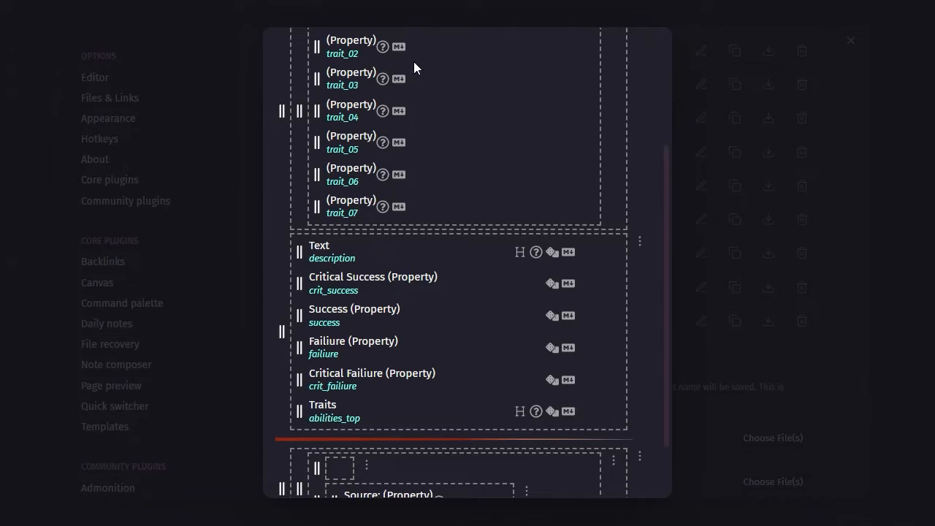
{"action": "scroll", "coordinate": [642, 328], "scroll_direction": "down", "scroll_amount": 1}
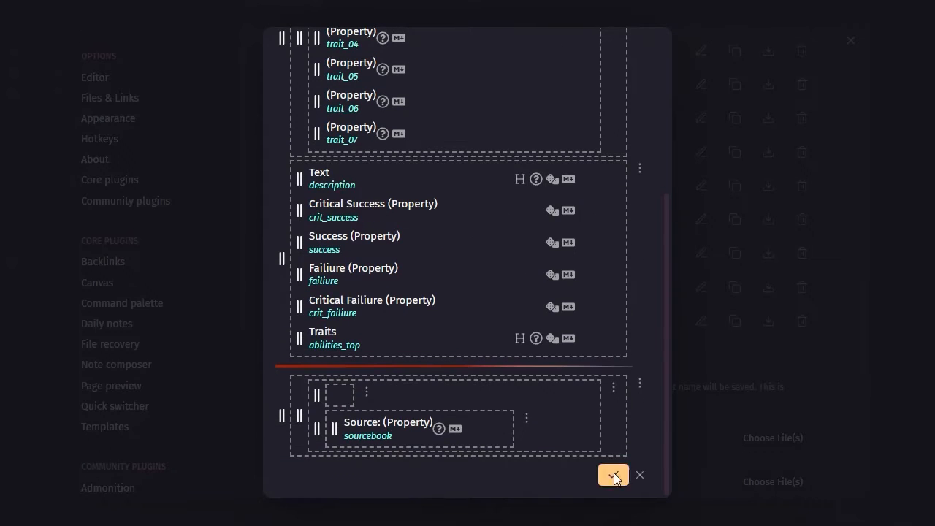
{"action": "left_click", "coordinate": [639, 476]}
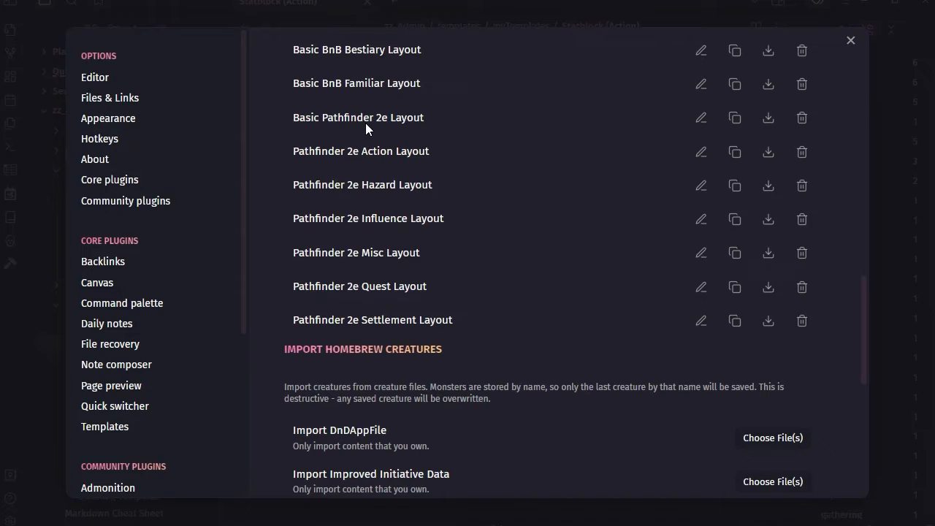
Step: Examine the blocks of the Basic Pathfinder 2e Layout from name and level through abilities_bot, closing its editor without saving
{"action": "left_click", "coordinate": [701, 118]}
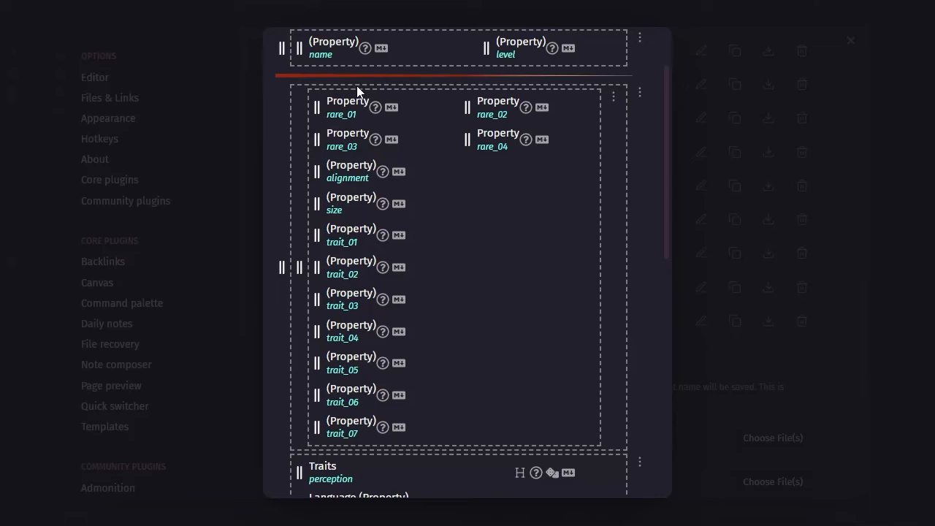
{"action": "scroll", "coordinate": [554, 158], "scroll_direction": "down", "scroll_amount": 3}
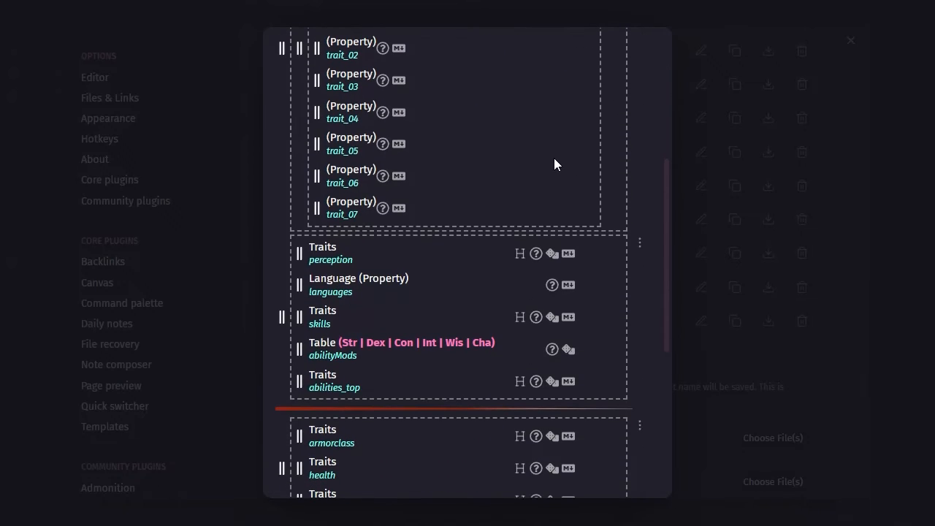
{"action": "scroll", "coordinate": [553, 158], "scroll_direction": "down", "scroll_amount": 3}
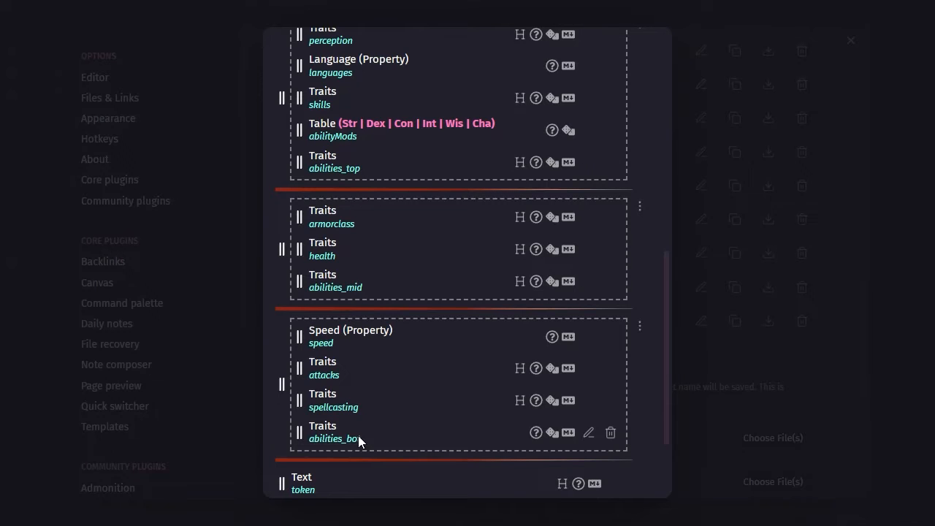
{"action": "scroll", "coordinate": [551, 264], "scroll_direction": "up", "scroll_amount": 3}
{"action": "scroll", "coordinate": [541, 278], "scroll_direction": "down", "scroll_amount": 1}
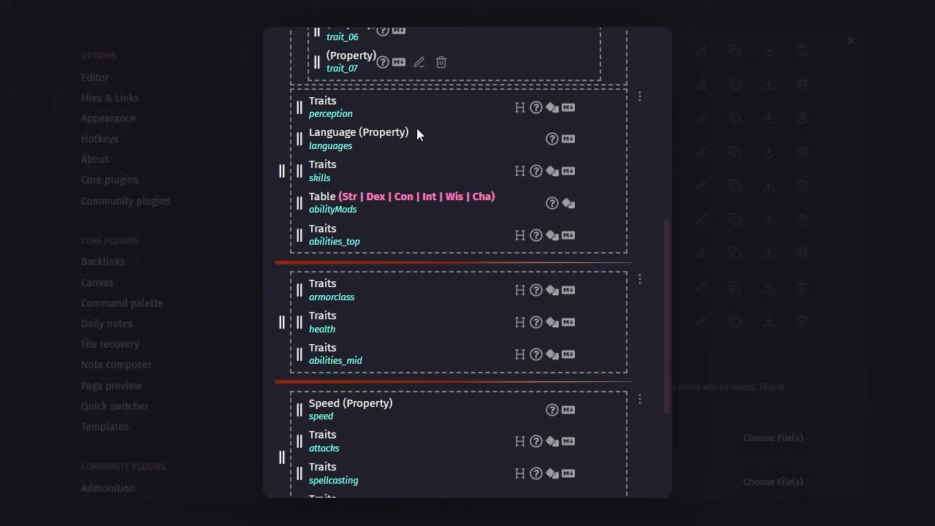
{"action": "scroll", "coordinate": [414, 279], "scroll_direction": "down", "scroll_amount": 3}
{"action": "scroll", "coordinate": [413, 279], "scroll_direction": "up", "scroll_amount": 2}
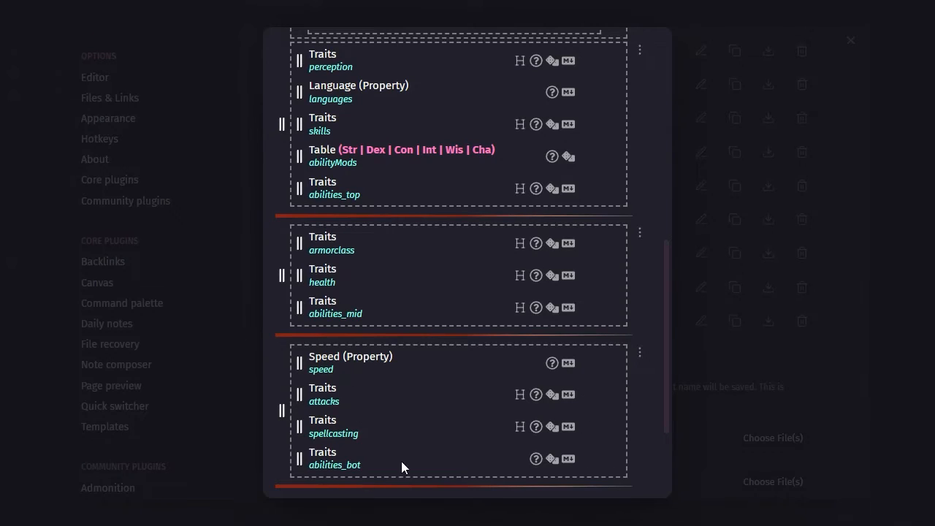
{"action": "scroll", "coordinate": [419, 119], "scroll_direction": "up", "scroll_amount": 10}
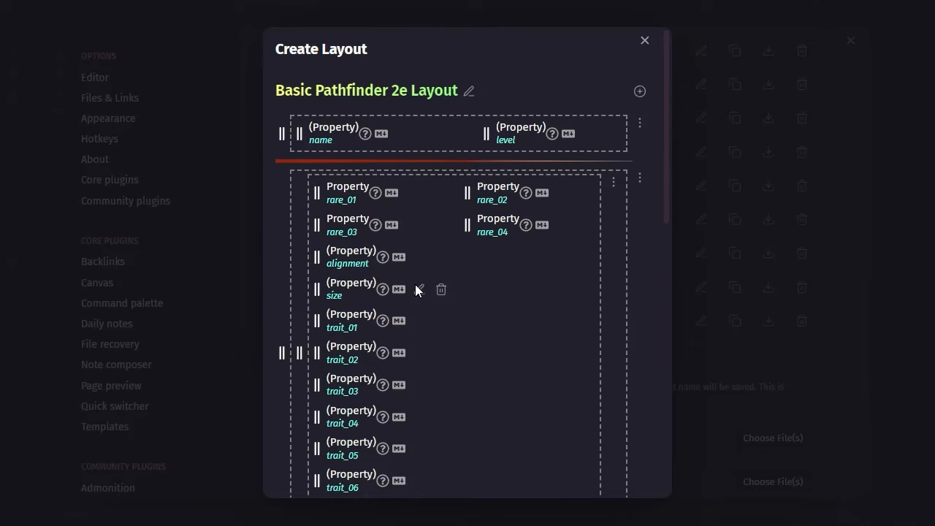
{"action": "scroll", "coordinate": [471, 380], "scroll_direction": "down", "scroll_amount": 3}
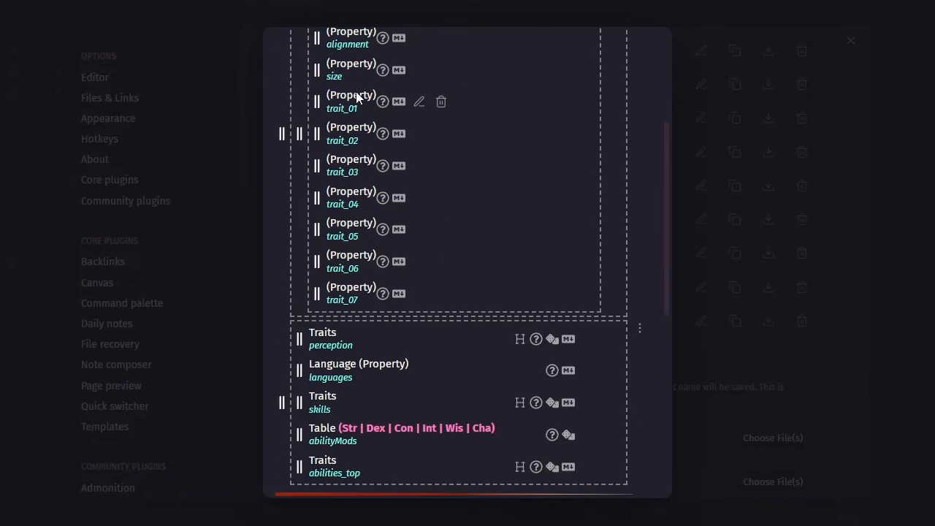
{"action": "scroll", "coordinate": [553, 372], "scroll_direction": "down", "scroll_amount": 4}
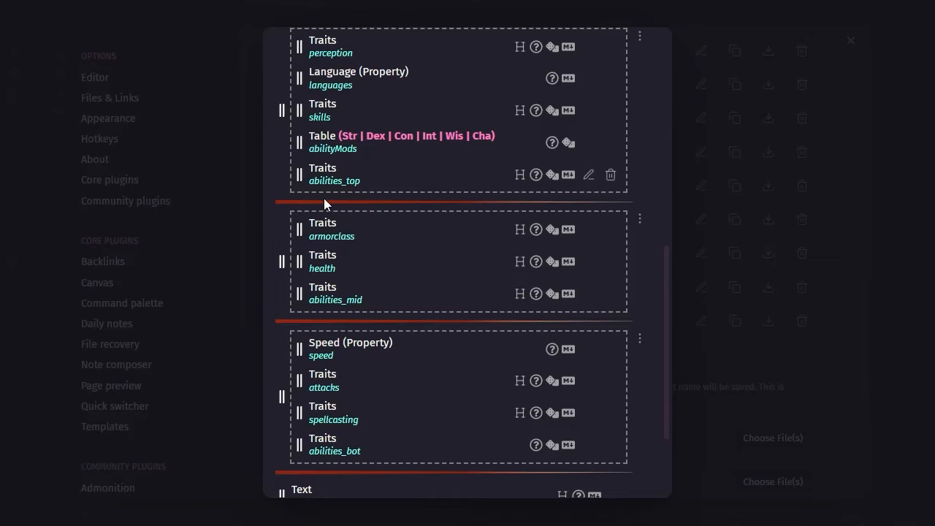
{"action": "scroll", "coordinate": [649, 453], "scroll_direction": "down", "scroll_amount": 2}
{"action": "left_click", "coordinate": [640, 475]}
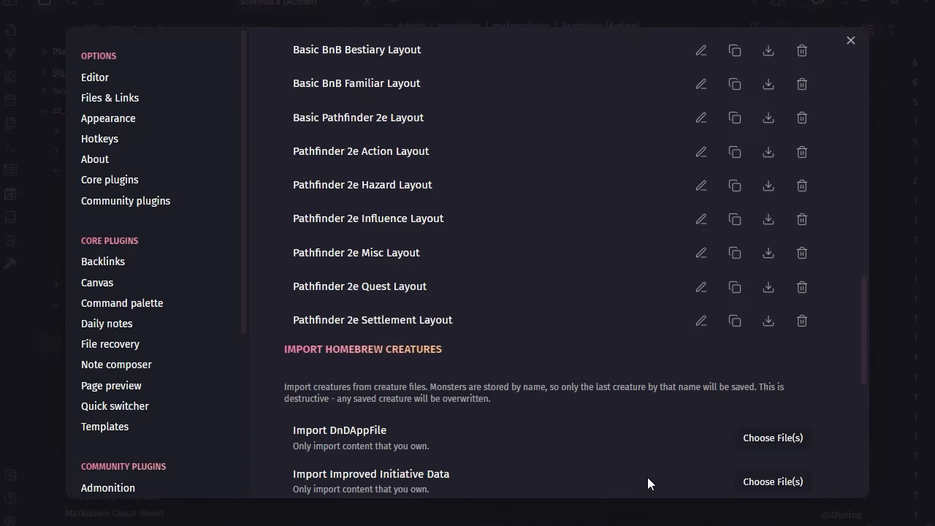
Step: Leave the settings and review the Statblock (Action) and Statblock (Basic) template code, highlighting the rare_01 key and its "Rare 01" value
{"action": "left_click", "coordinate": [852, 38]}
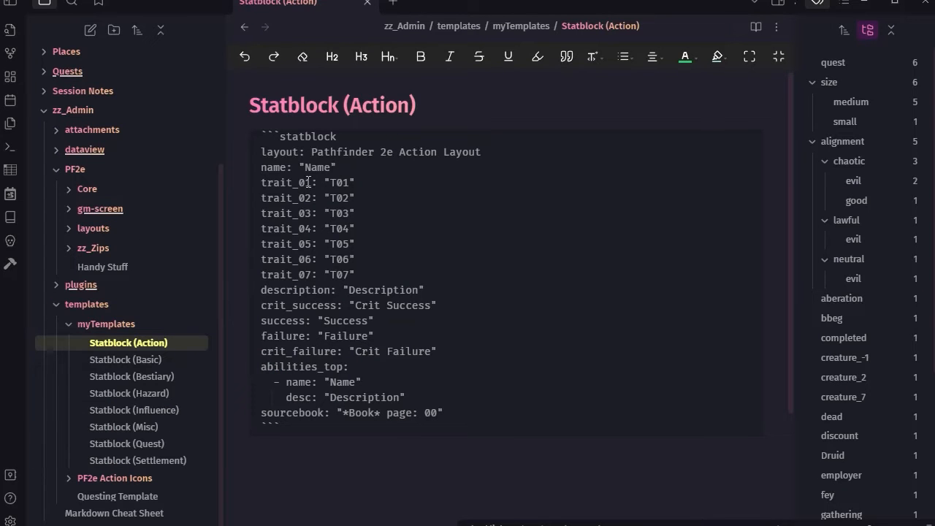
{"action": "scroll", "coordinate": [421, 207], "scroll_direction": "down", "scroll_amount": 3}
{"action": "scroll", "coordinate": [435, 280], "scroll_direction": "up", "scroll_amount": 3}
{"action": "left_click", "coordinate": [110, 364]}
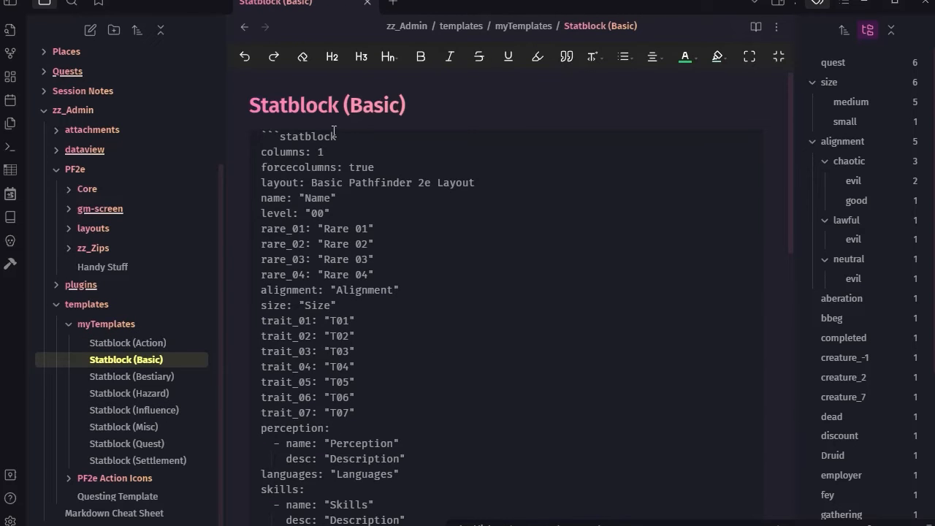
{"action": "scroll", "coordinate": [357, 221], "scroll_direction": "down", "scroll_amount": 2}
{"action": "scroll", "coordinate": [357, 221], "scroll_direction": "up", "scroll_amount": 1}
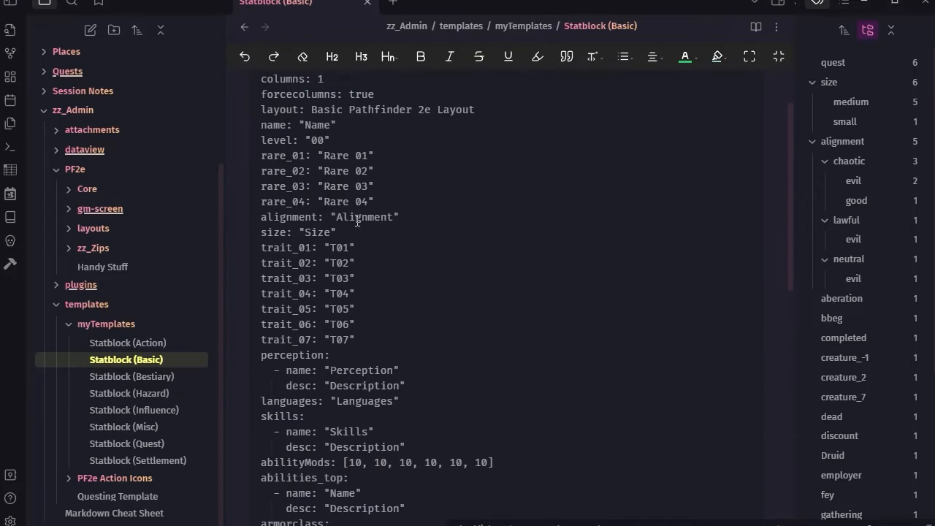
{"action": "scroll", "coordinate": [357, 222], "scroll_direction": "up", "scroll_amount": 1}
{"action": "double_click", "coordinate": [292, 228]}
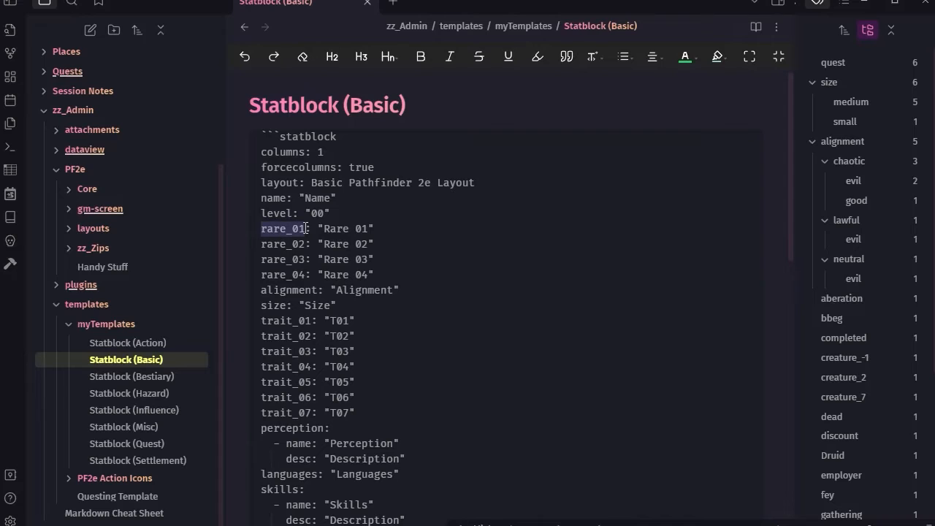
{"action": "left_click", "coordinate": [325, 229]}
{"action": "left_click_drag", "start_coordinate": [333, 227], "coordinate": [369, 229]}
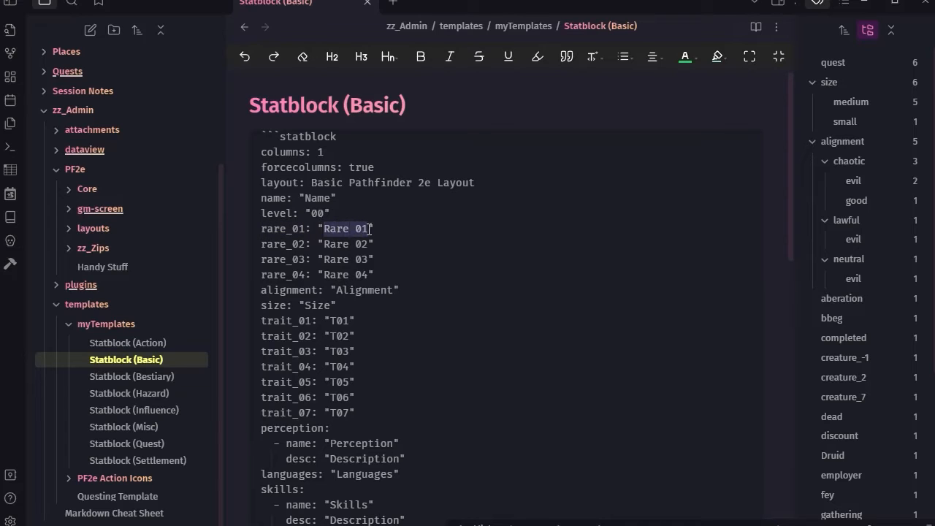
Step: Preview the Statblock (Basic) template and then the Statblock (Action) template in reading view to check how their layouts render
{"action": "left_click", "coordinate": [756, 26]}
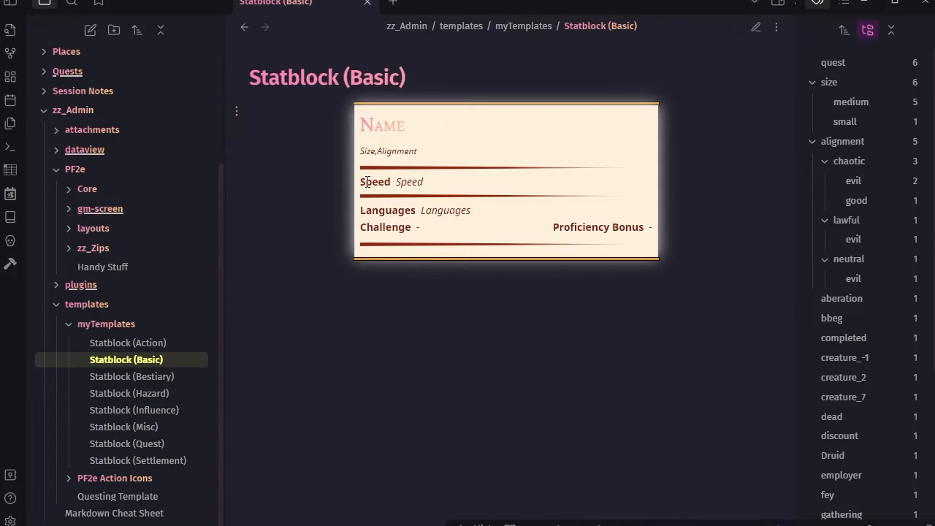
{"action": "left_click", "coordinate": [756, 27]}
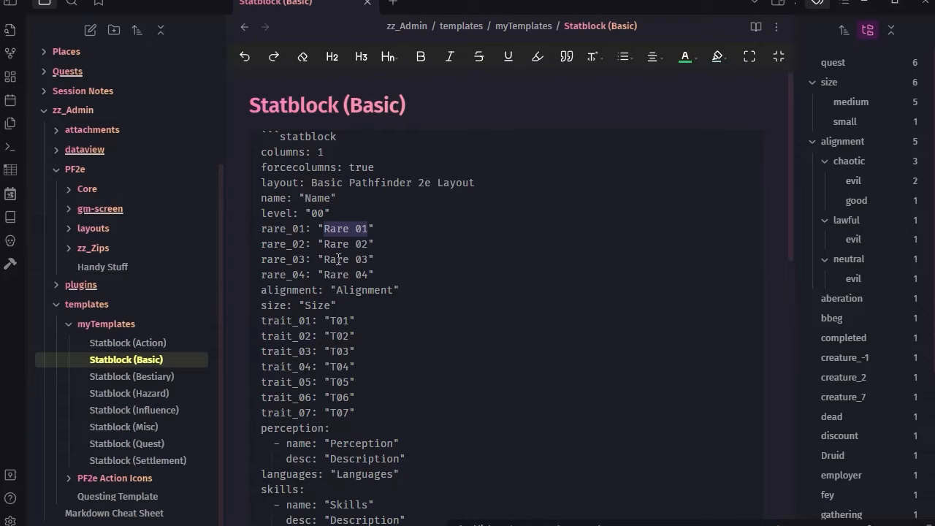
{"action": "left_click", "coordinate": [144, 343]}
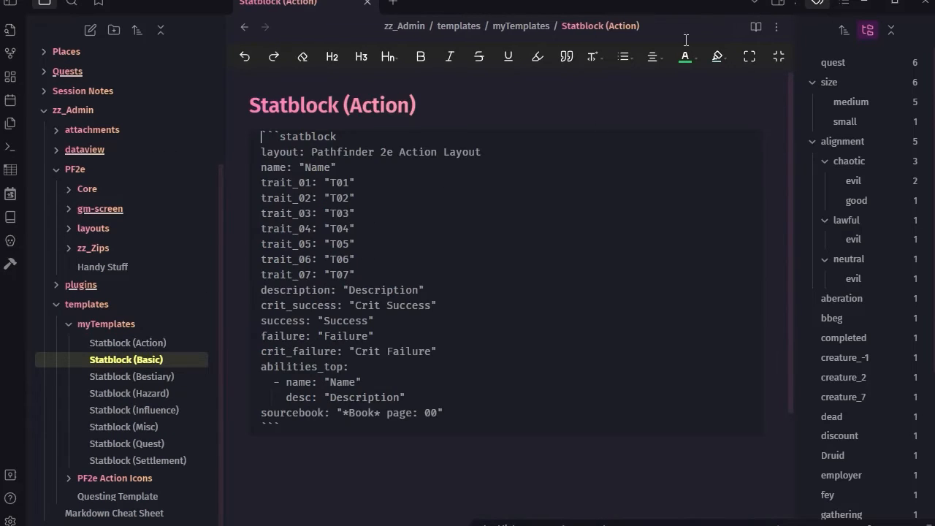
{"action": "left_click", "coordinate": [754, 28]}
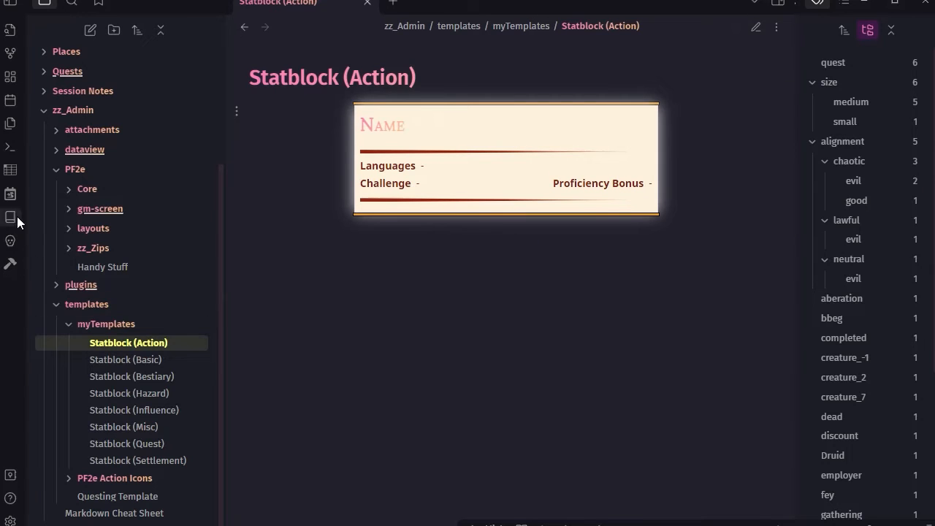
Step: Reload the app without saving, using the command palette
{"action": "left_click", "coordinate": [10, 147]}
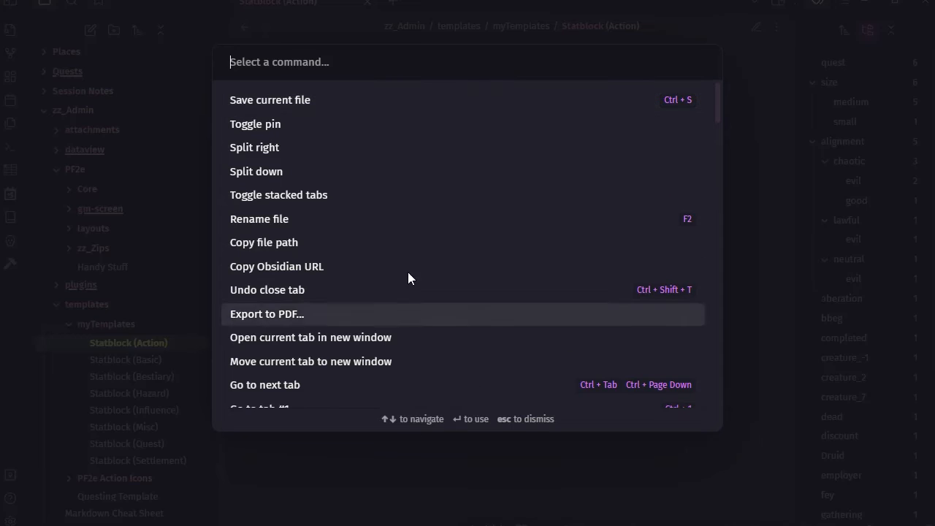
{"action": "type", "text": "r"}
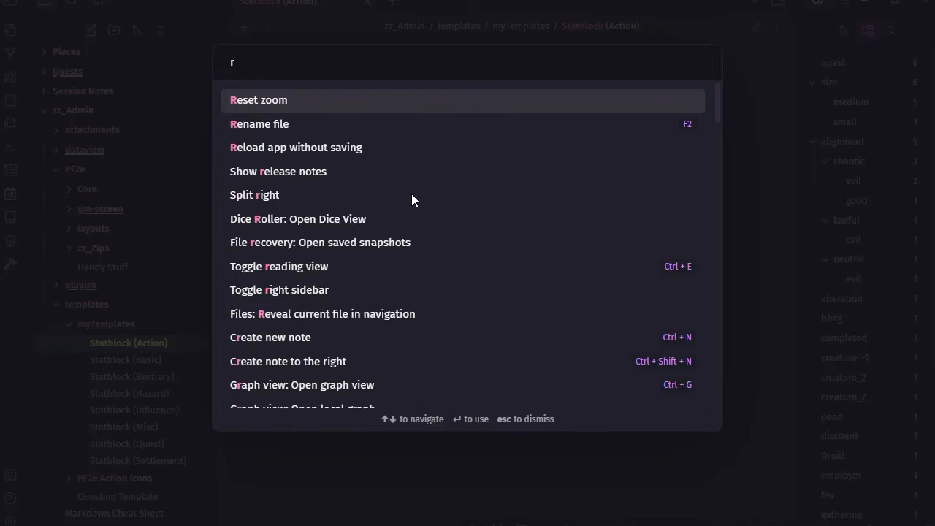
{"action": "type", "text": "eload"}
{"action": "key", "text": "Return"}
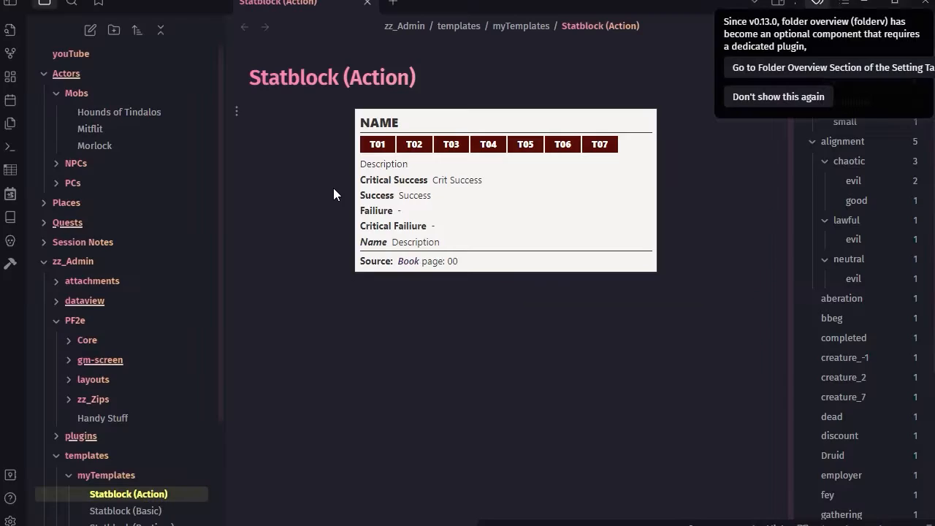
Step: Check how the Statblock (Action) and Statblock (Basic) templates render in reading view, including the rarity, alignment and size tags
{"action": "scroll", "coordinate": [266, 287], "scroll_direction": "down", "scroll_amount": 1}
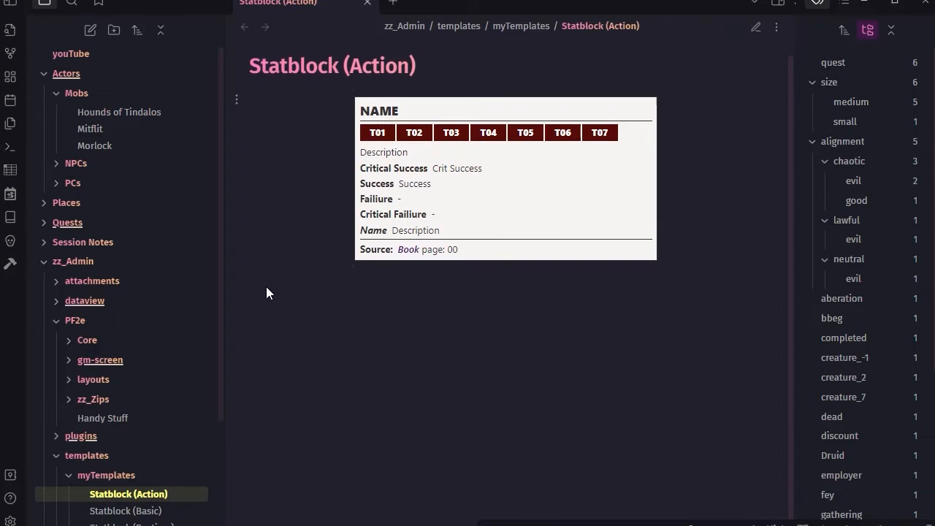
{"action": "scroll", "coordinate": [142, 380], "scroll_direction": "down", "scroll_amount": 2}
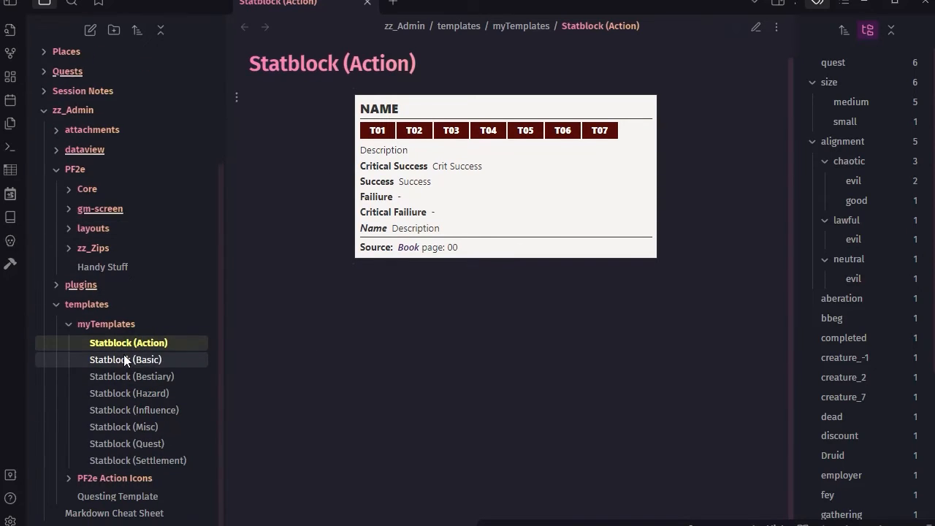
{"action": "left_click", "coordinate": [130, 363]}
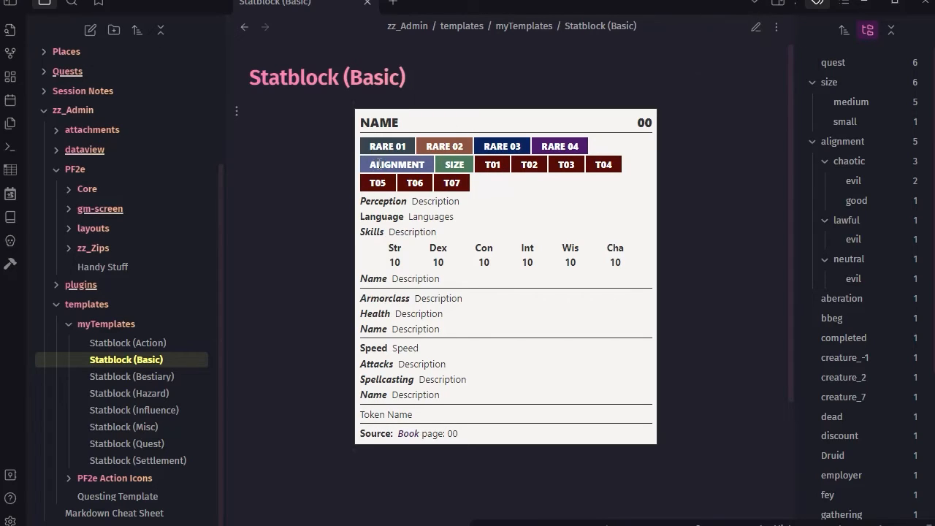
{"action": "left_click", "coordinate": [415, 164]}
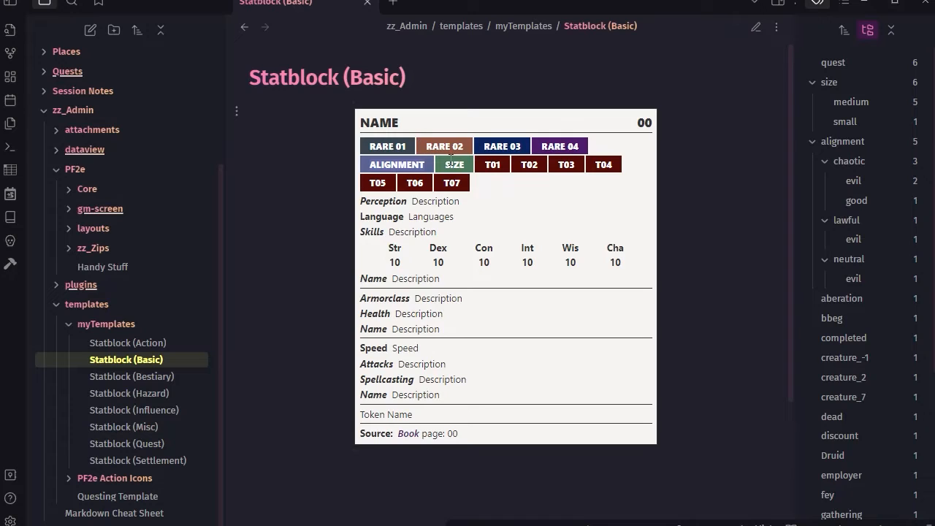
Step: Review the Statblock (Basic) source code from the layout line through the rarity, trait and ability entries
{"action": "left_click", "coordinate": [756, 29]}
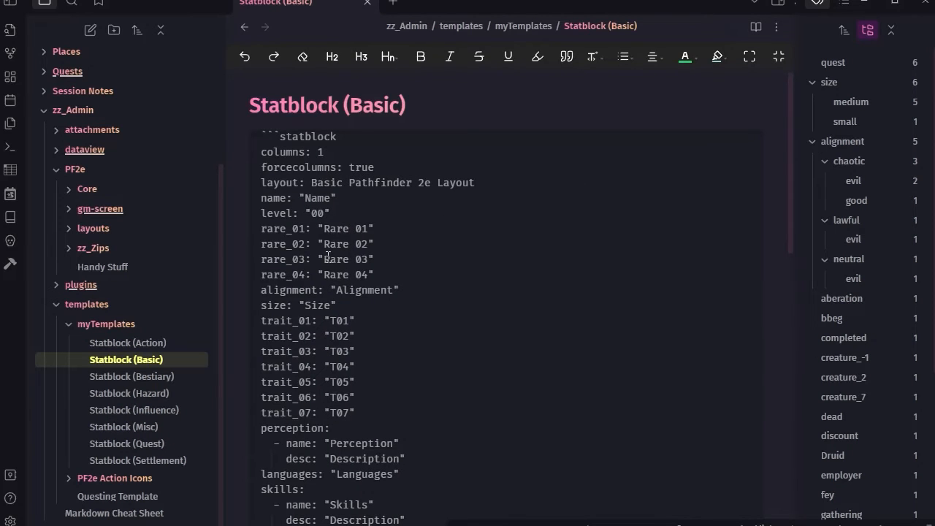
{"action": "scroll", "coordinate": [432, 283], "scroll_direction": "down", "scroll_amount": 5}
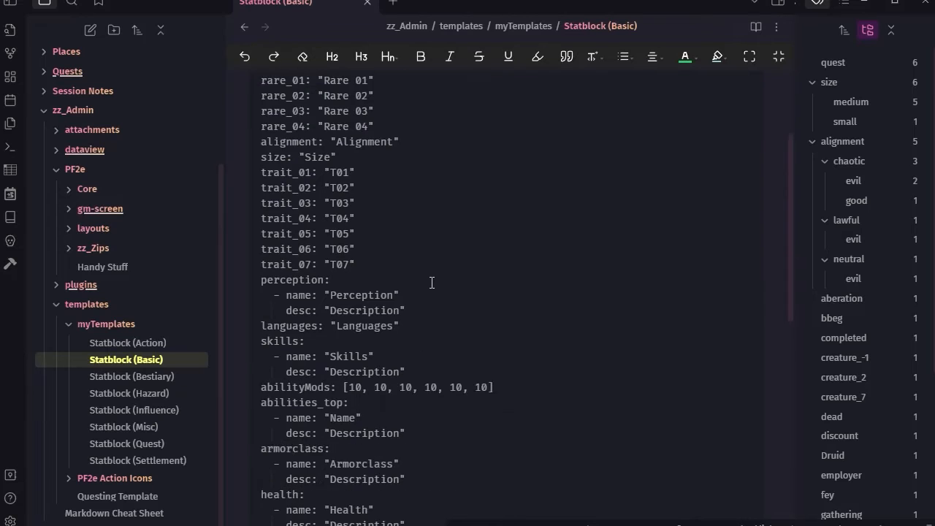
{"action": "scroll", "coordinate": [432, 283], "scroll_direction": "up", "scroll_amount": 5}
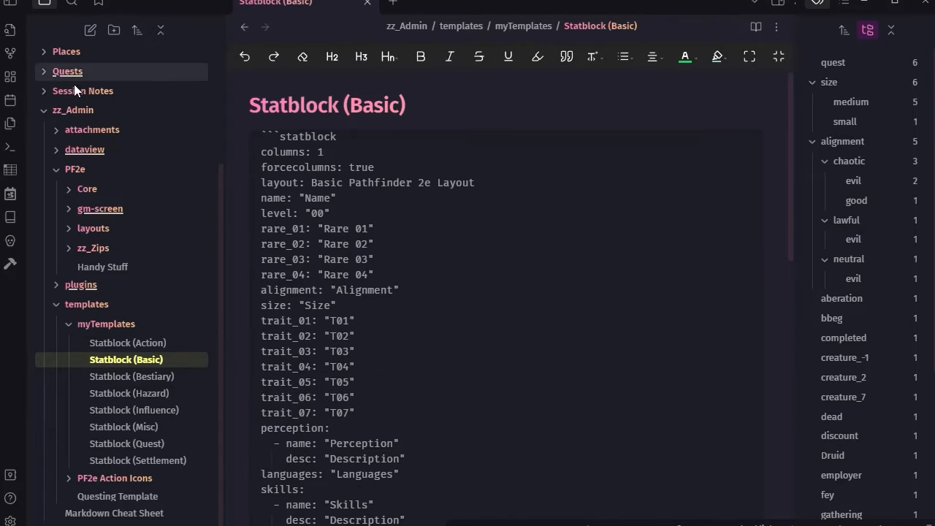
Step: Open the Mitflit note in Mobs and highlight the opening, monster and token lines of its statblock code
{"action": "scroll", "coordinate": [74, 84], "scroll_direction": "up", "scroll_amount": 3}
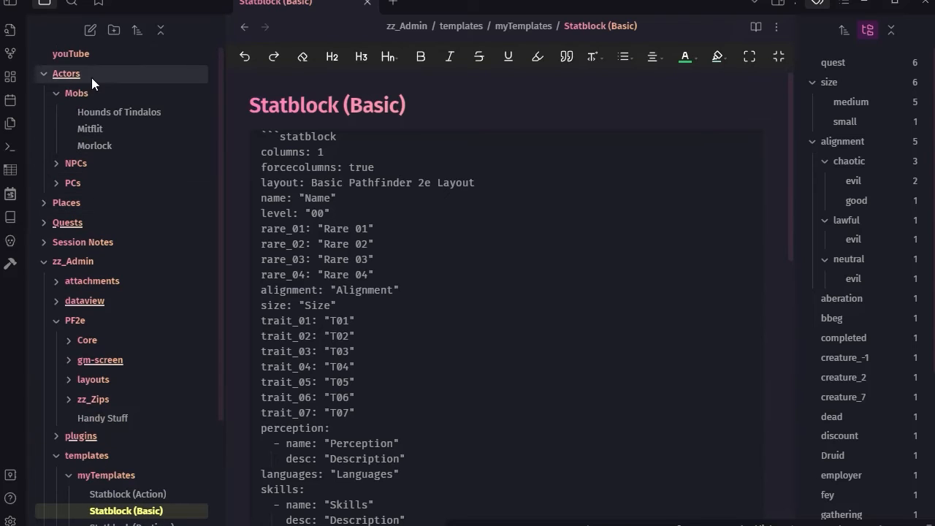
{"action": "left_click", "coordinate": [85, 130]}
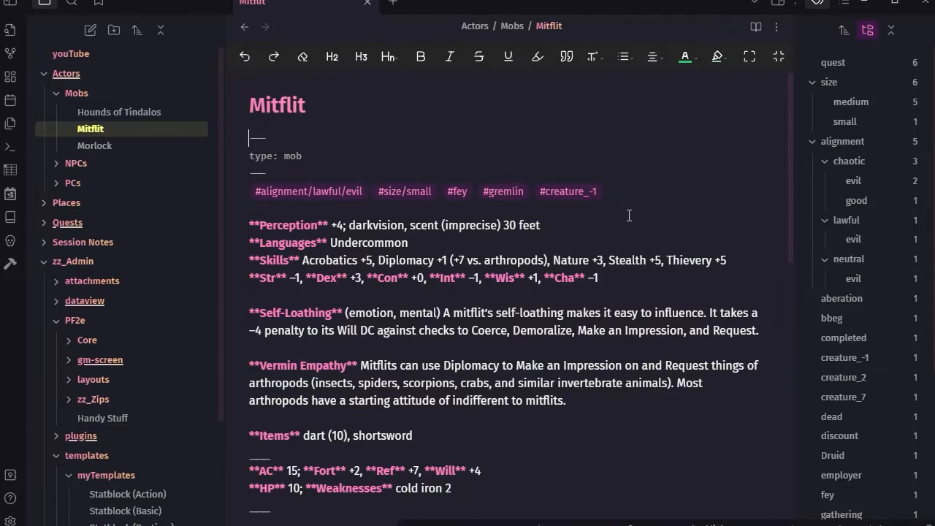
{"action": "scroll", "coordinate": [637, 246], "scroll_direction": "down", "scroll_amount": 3}
{"action": "scroll", "coordinate": [637, 246], "scroll_direction": "down", "scroll_amount": 6}
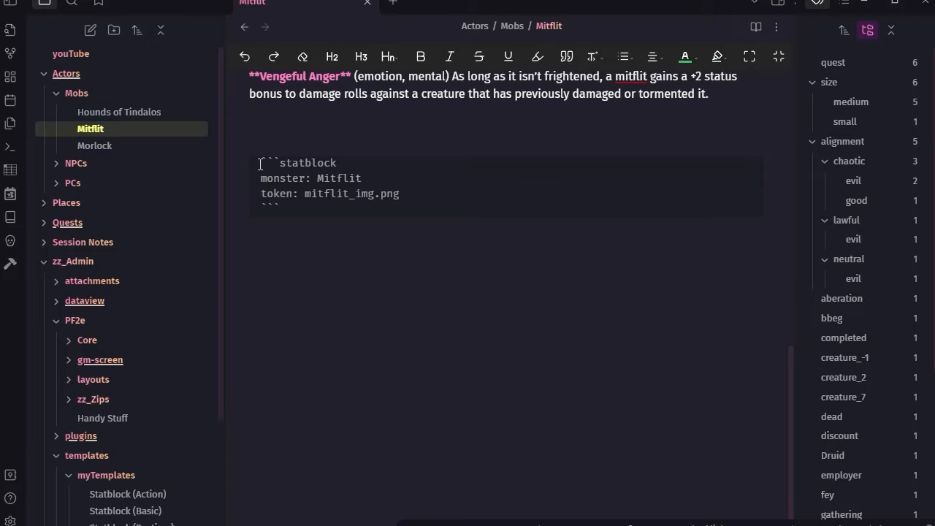
{"action": "left_click_drag", "start_coordinate": [261, 162], "coordinate": [340, 162]}
{"action": "left_click_drag", "start_coordinate": [257, 182], "coordinate": [376, 179]}
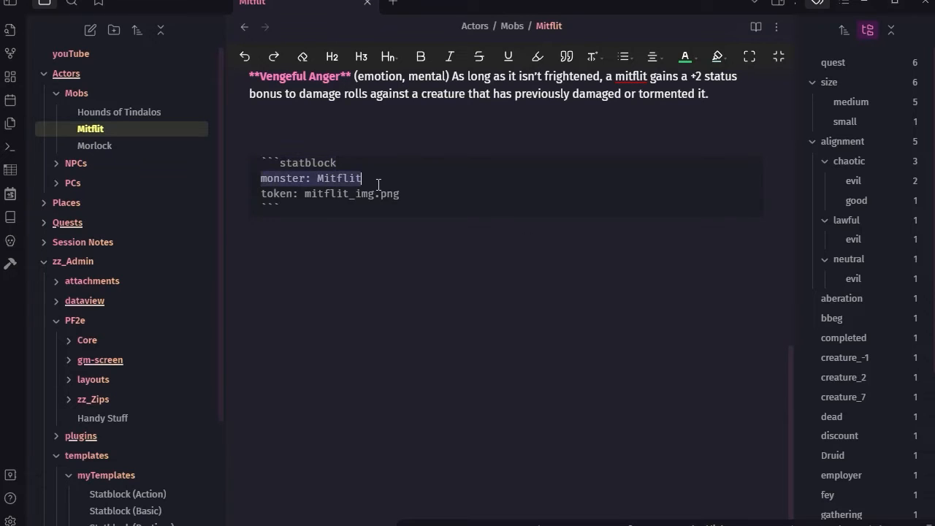
{"action": "left_click_drag", "start_coordinate": [371, 177], "coordinate": [214, 185]}
{"action": "left_click_drag", "start_coordinate": [406, 194], "coordinate": [217, 193]}
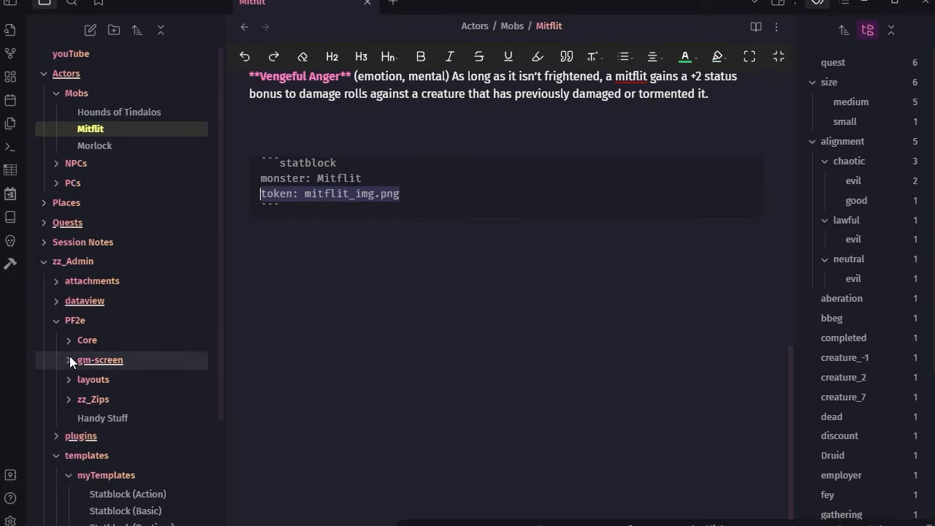
Step: Review the Statblock (Basic) template code through to its closing token and sourcebook lines
{"action": "scroll", "coordinate": [154, 287], "scroll_direction": "down", "scroll_amount": 3}
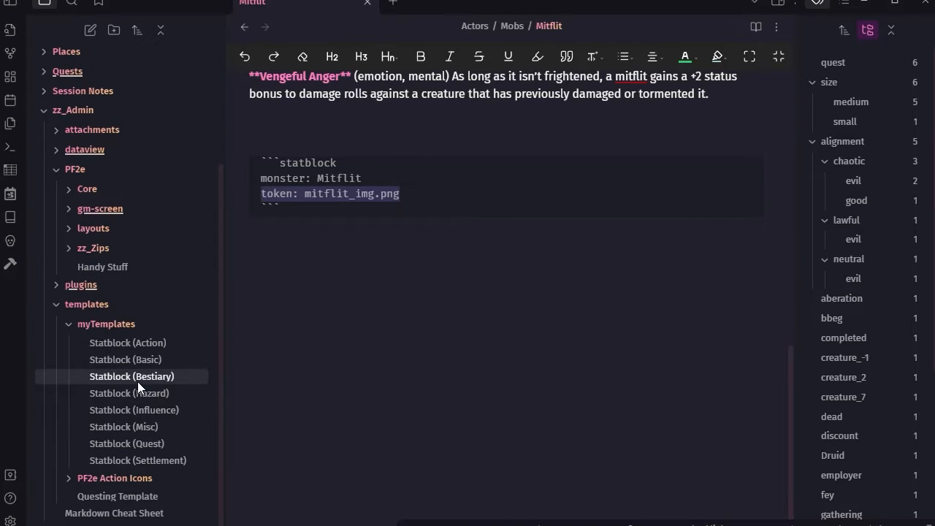
{"action": "left_click", "coordinate": [137, 358]}
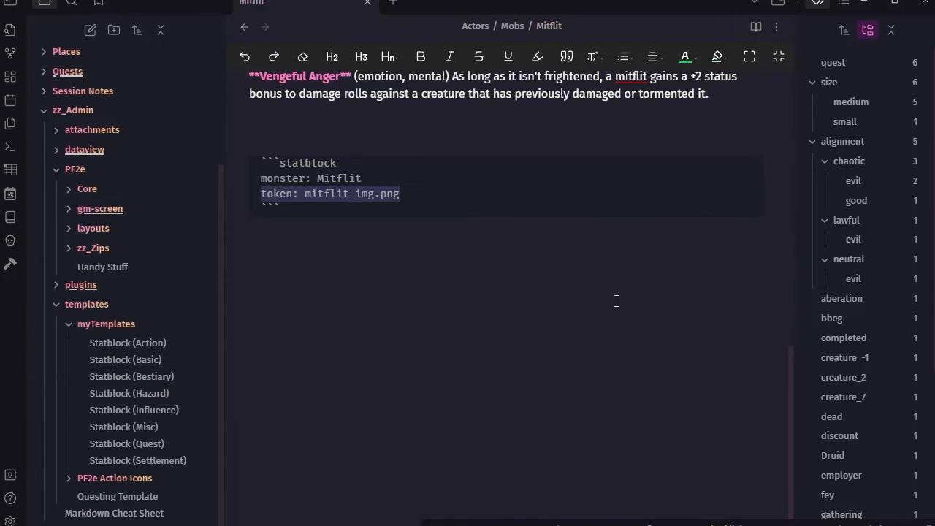
{"action": "scroll", "coordinate": [525, 247], "scroll_direction": "down", "scroll_amount": 4}
{"action": "scroll", "coordinate": [525, 247], "scroll_direction": "down", "scroll_amount": 5}
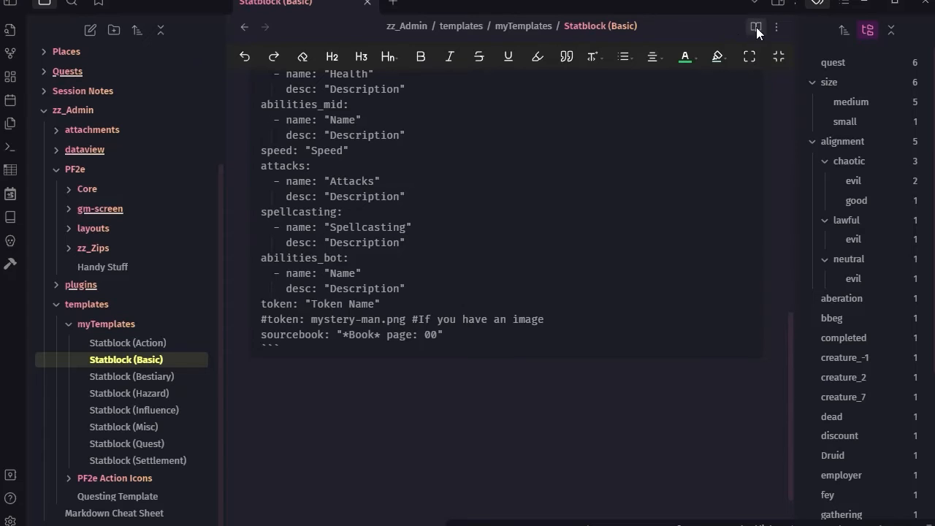
Step: Return to the Mitflit note and highlight the monster value Mitflit and the token value mitflit_img.png in its statblock
{"action": "scroll", "coordinate": [140, 311], "scroll_direction": "up", "scroll_amount": 3}
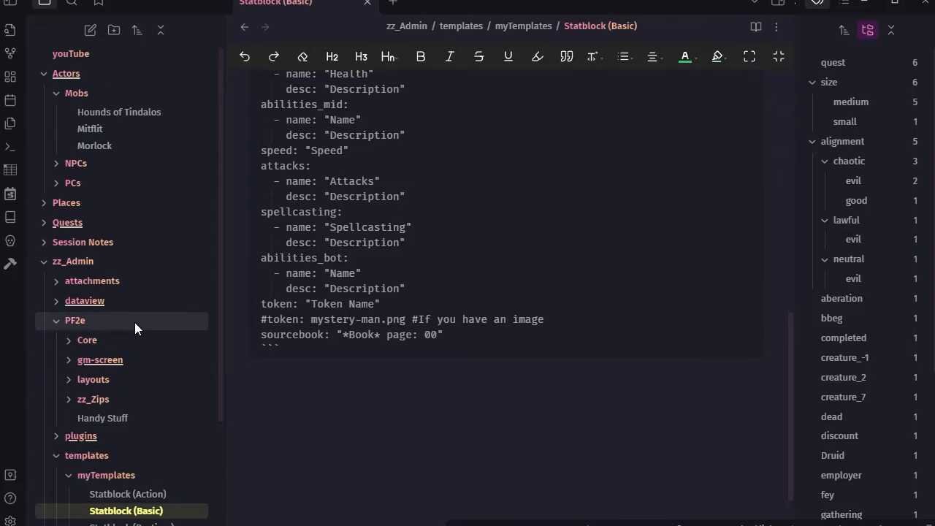
{"action": "left_click", "coordinate": [89, 129]}
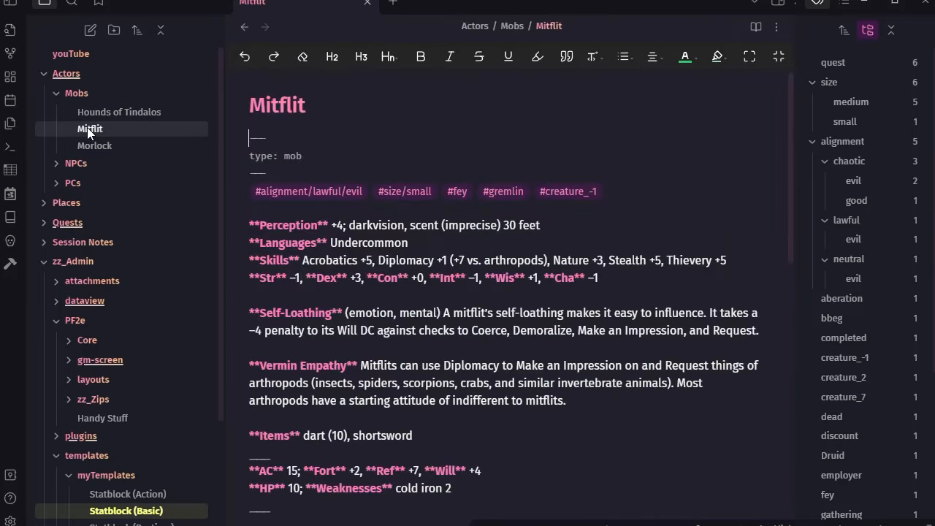
{"action": "scroll", "coordinate": [411, 223], "scroll_direction": "down", "scroll_amount": 5}
{"action": "scroll", "coordinate": [411, 223], "scroll_direction": "down", "scroll_amount": 3}
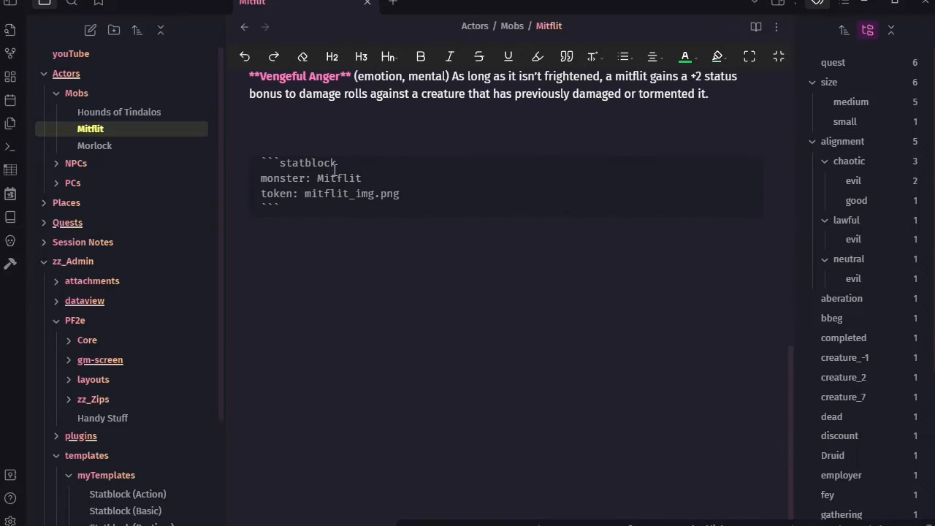
{"action": "left_click_drag", "start_coordinate": [319, 180], "coordinate": [380, 177]}
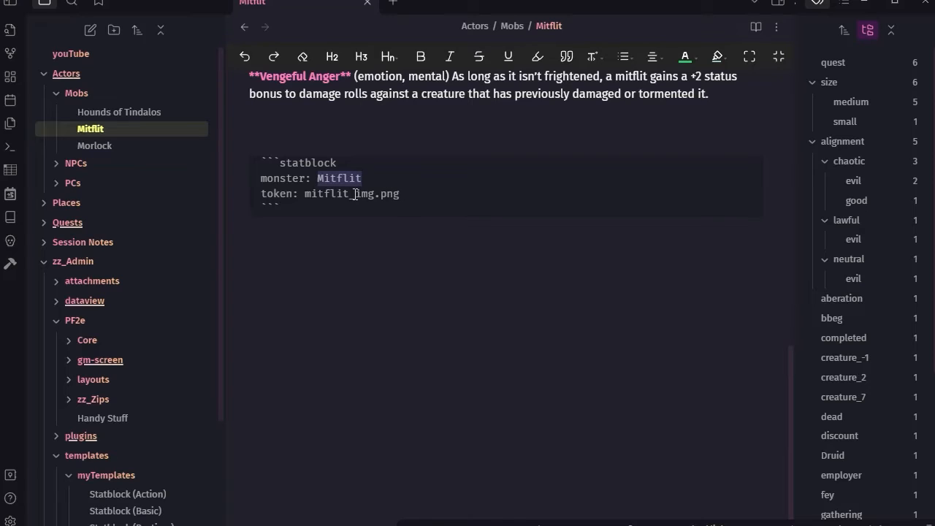
{"action": "left_click_drag", "start_coordinate": [305, 195], "coordinate": [404, 195]}
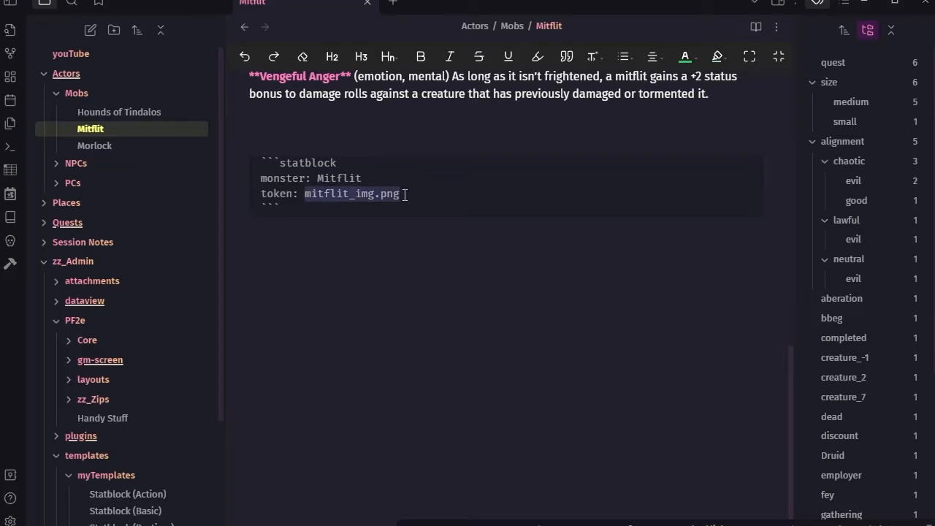
Step: Preview the Mitflit note's statblock in reading view, then return to its source code
{"action": "left_click", "coordinate": [755, 26]}
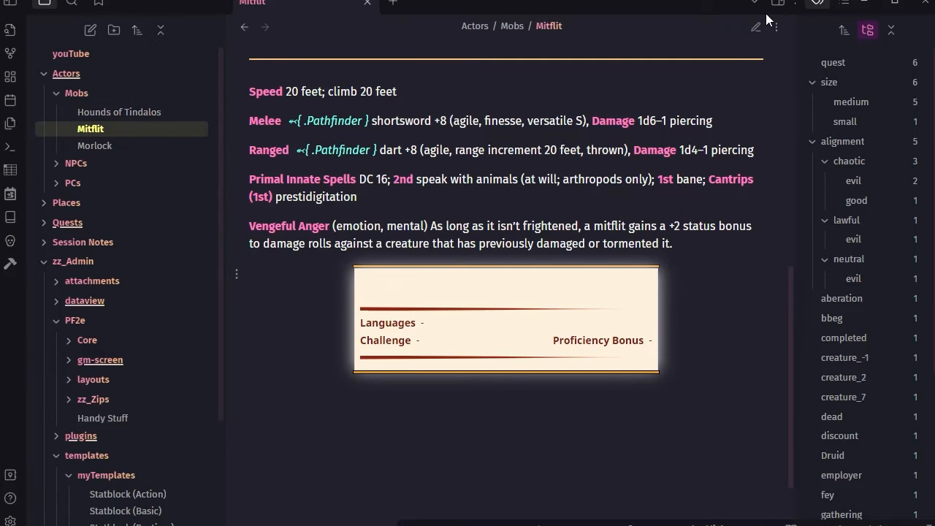
{"action": "left_click", "coordinate": [753, 33]}
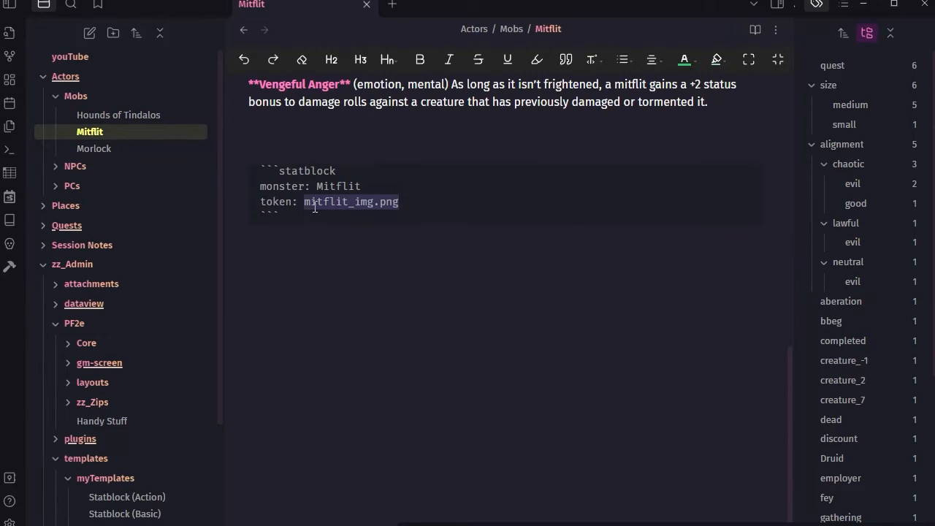
{"action": "left_click", "coordinate": [341, 170]}
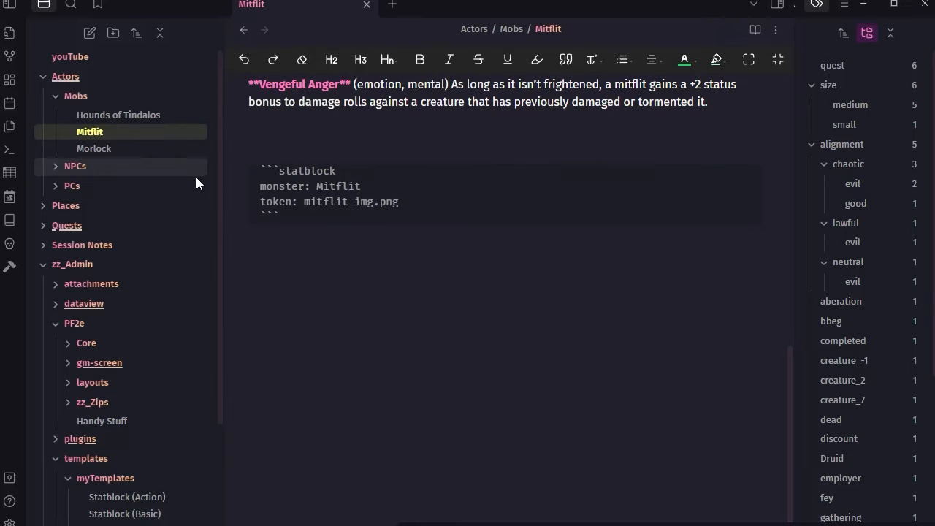
Step: Open the Statblock (Bestiary) template and highlight its "layout: Basic Pathfinder 2e Layout" line
{"action": "scroll", "coordinate": [175, 234], "scroll_direction": "down", "scroll_amount": 3}
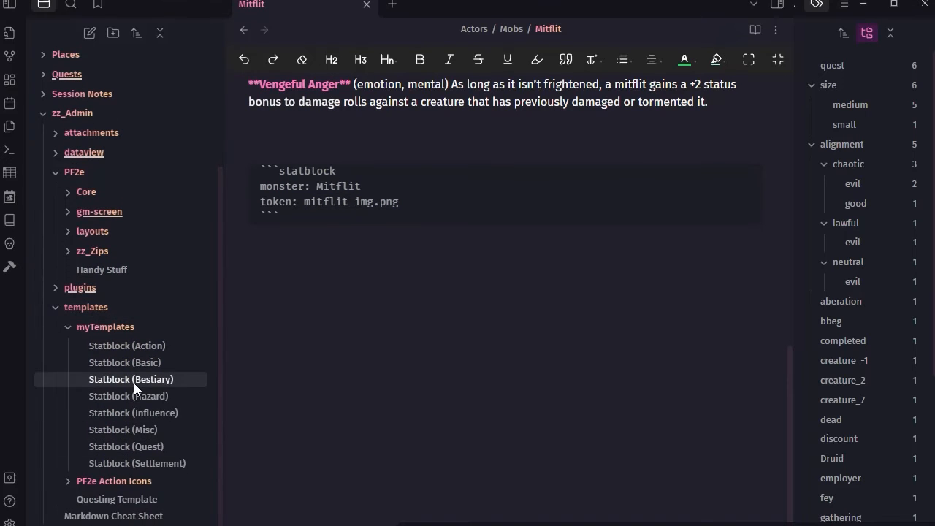
{"action": "left_click", "coordinate": [113, 379]}
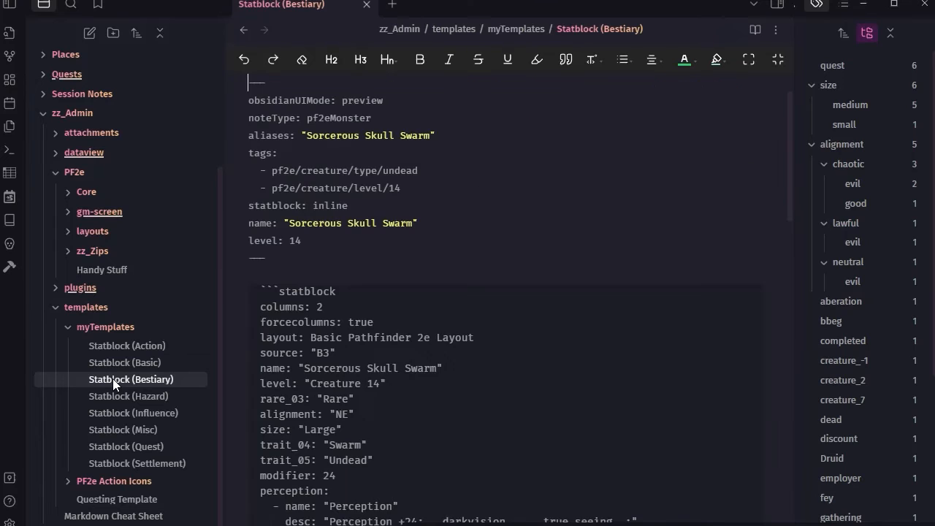
{"action": "scroll", "coordinate": [528, 335], "scroll_direction": "down", "scroll_amount": 3}
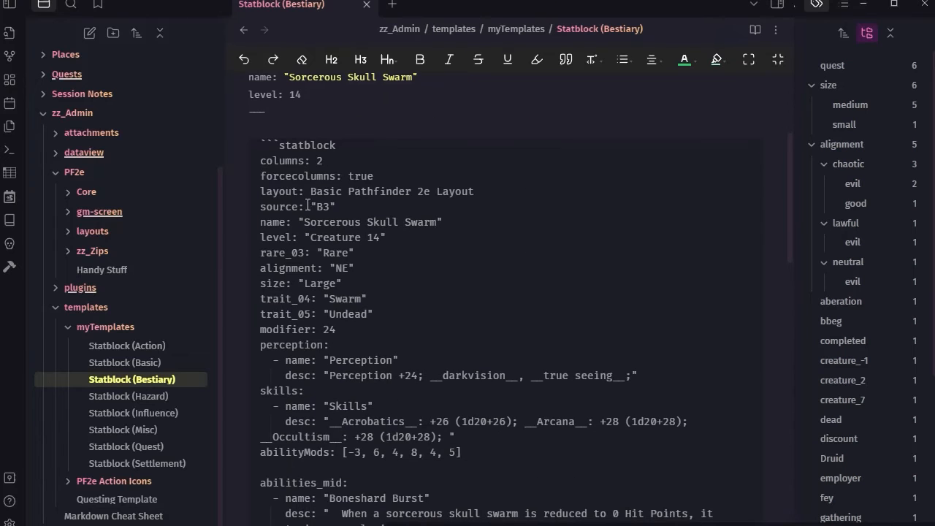
{"action": "left_click_drag", "start_coordinate": [259, 191], "coordinate": [487, 190]}
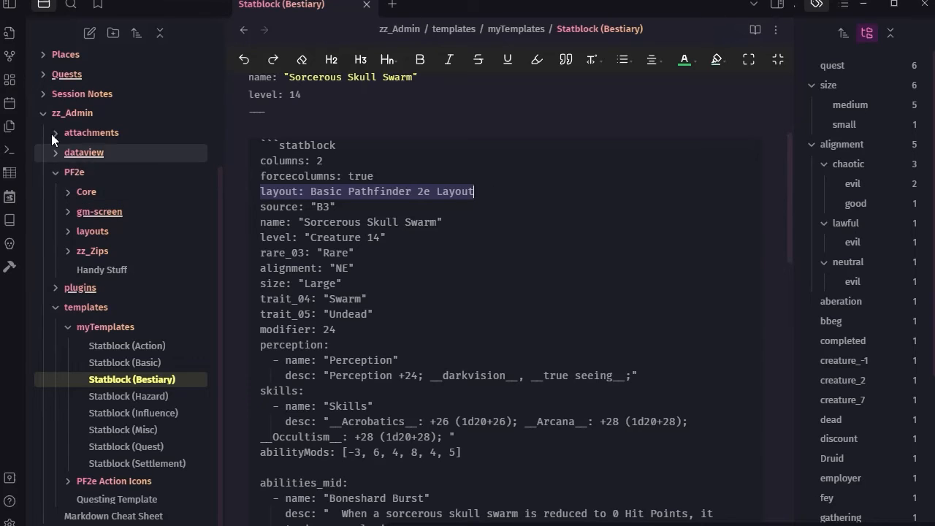
Step: In the Fantasy Statblocks settings, open the Mitflit homebrew creature for editing and select its entire statblock code
{"action": "left_click", "coordinate": [9, 519]}
{"action": "scroll", "coordinate": [109, 344], "scroll_direction": "down", "scroll_amount": 3}
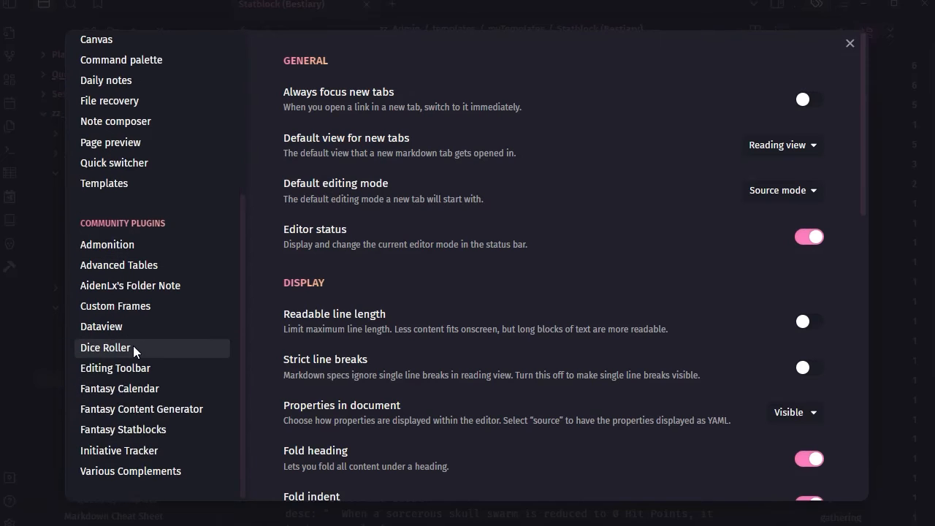
{"action": "left_click", "coordinate": [120, 428]}
{"action": "scroll", "coordinate": [544, 296], "scroll_direction": "down", "scroll_amount": 20}
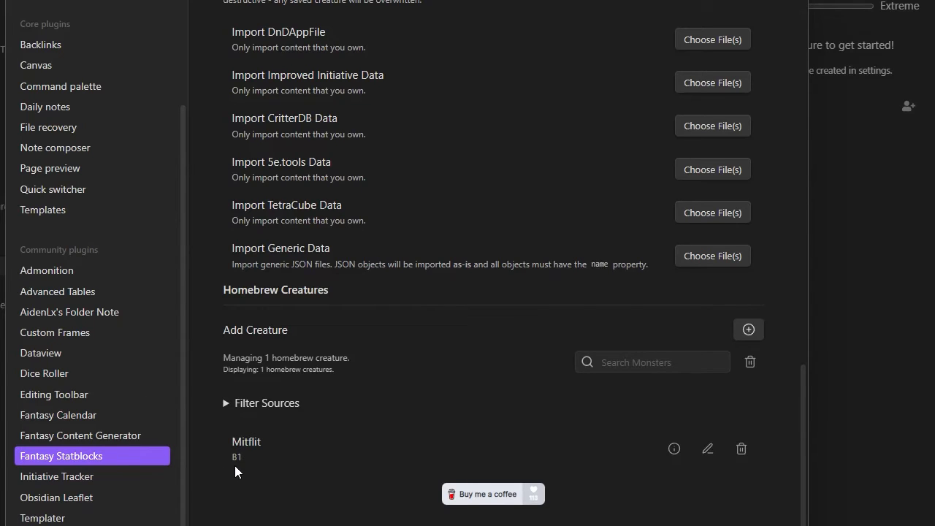
{"action": "left_click", "coordinate": [708, 449]}
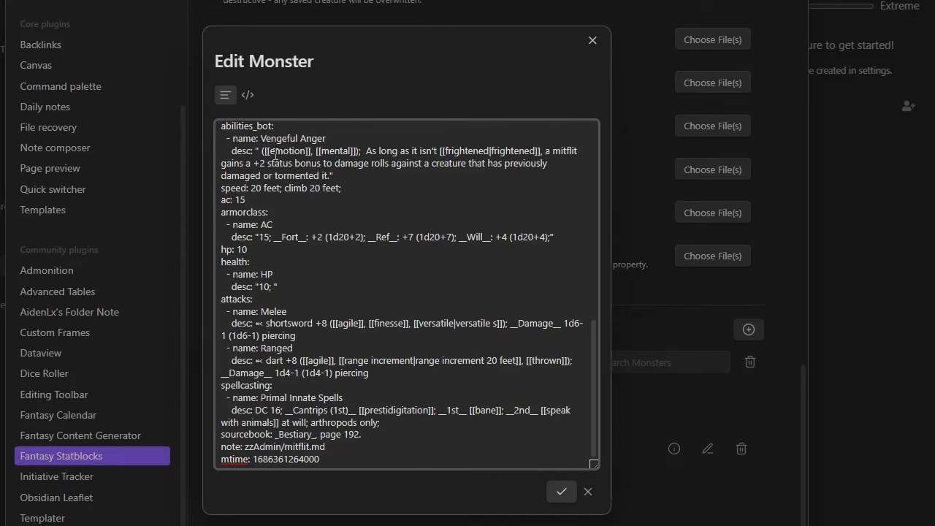
{"action": "scroll", "coordinate": [319, 330], "scroll_direction": "up", "scroll_amount": 4}
{"action": "scroll", "coordinate": [352, 392], "scroll_direction": "down", "scroll_amount": 4}
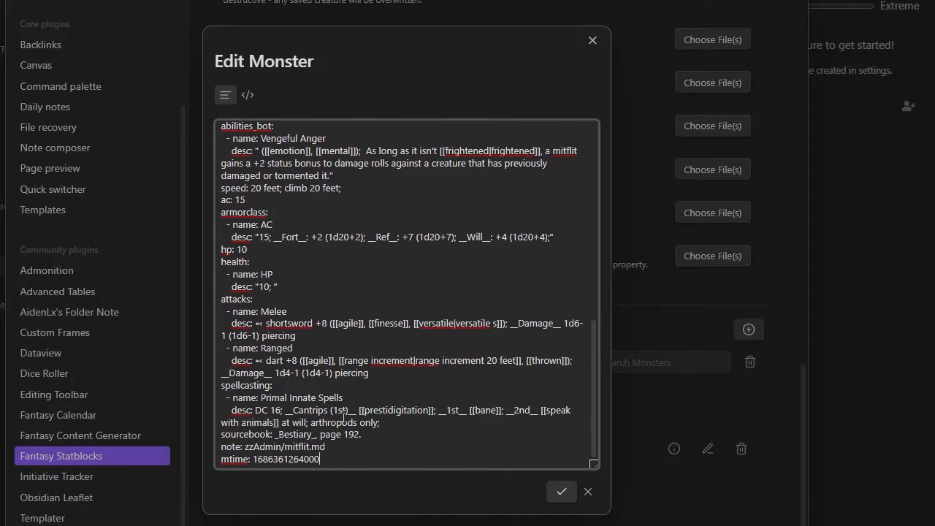
{"action": "left_click_drag", "start_coordinate": [332, 461], "coordinate": [115, 38]}
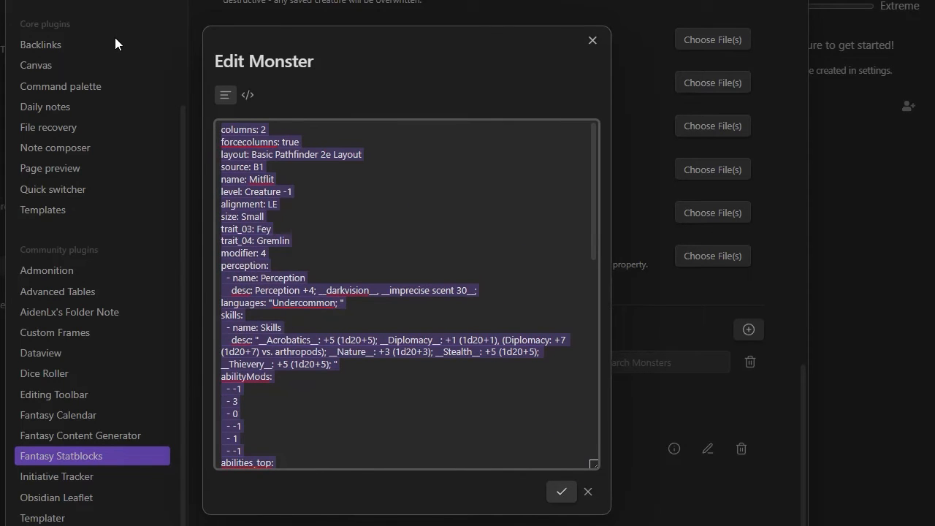
Step: Add a homebrew creature by pasting the copied Mitflit statblock code into a new monster entry, and save it
{"action": "left_click", "coordinate": [594, 40]}
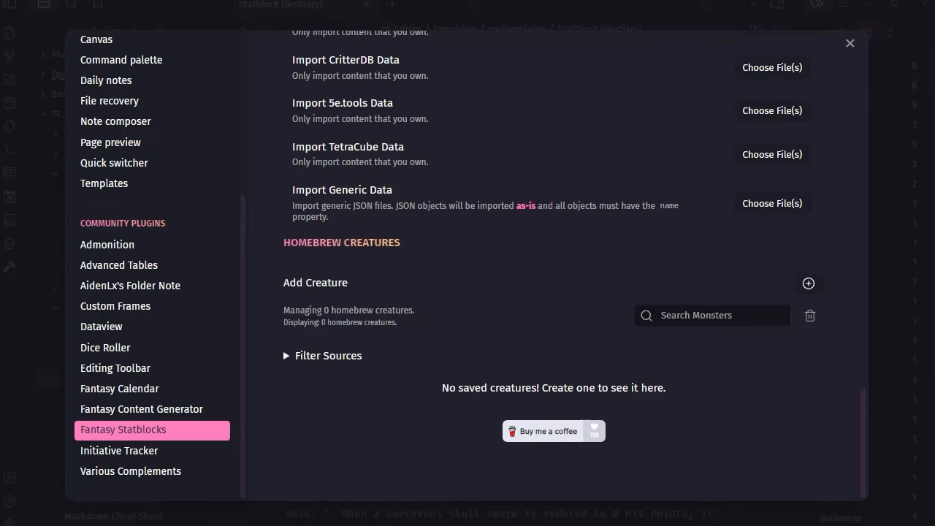
{"action": "left_click", "coordinate": [808, 283]}
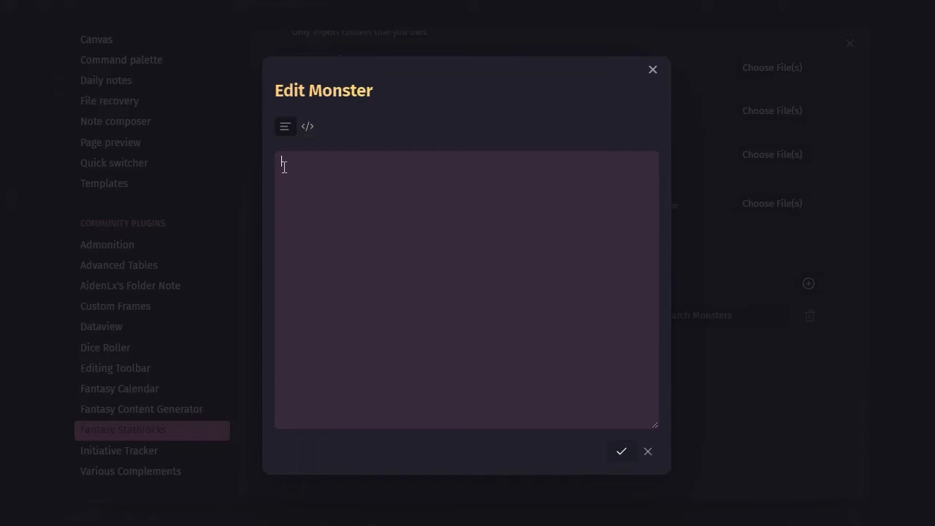
{"action": "right_click", "coordinate": [285, 167]}
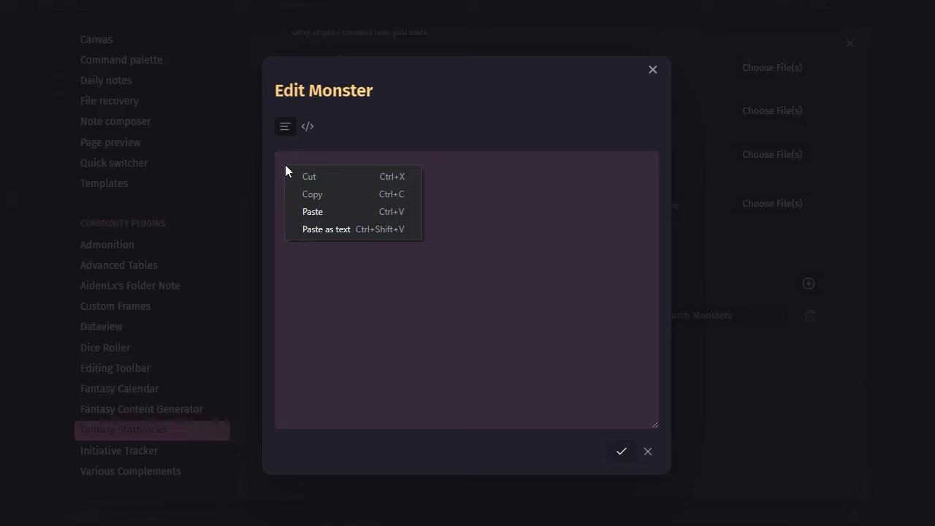
{"action": "left_click", "coordinate": [322, 211]}
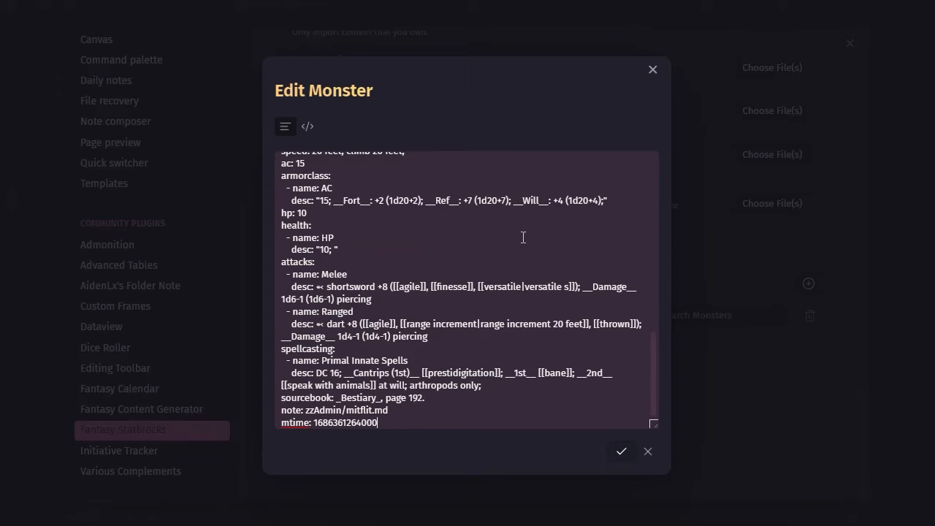
{"action": "left_click", "coordinate": [622, 451]}
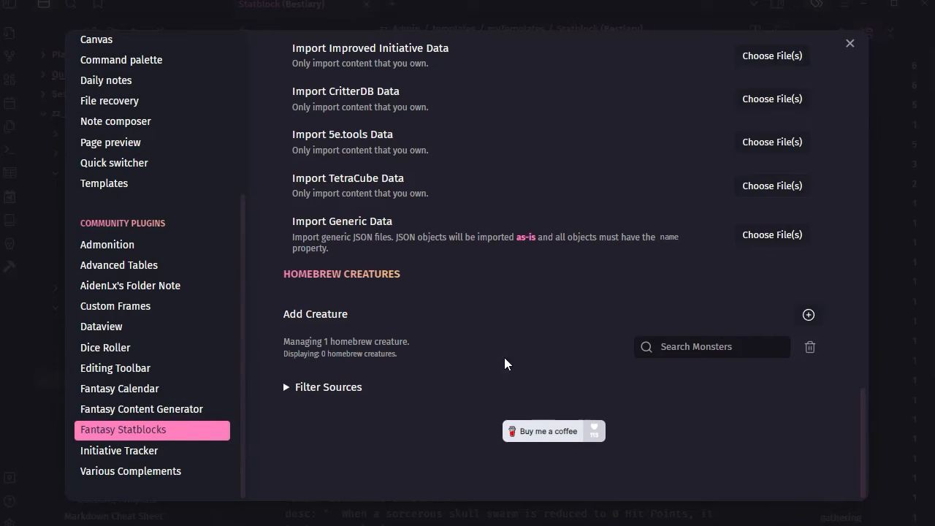
Step: Enable the B1 source filter to list its homebrew creatures, then close the settings
{"action": "left_click", "coordinate": [286, 387]}
{"action": "scroll", "coordinate": [514, 387], "scroll_direction": "down", "scroll_amount": 1}
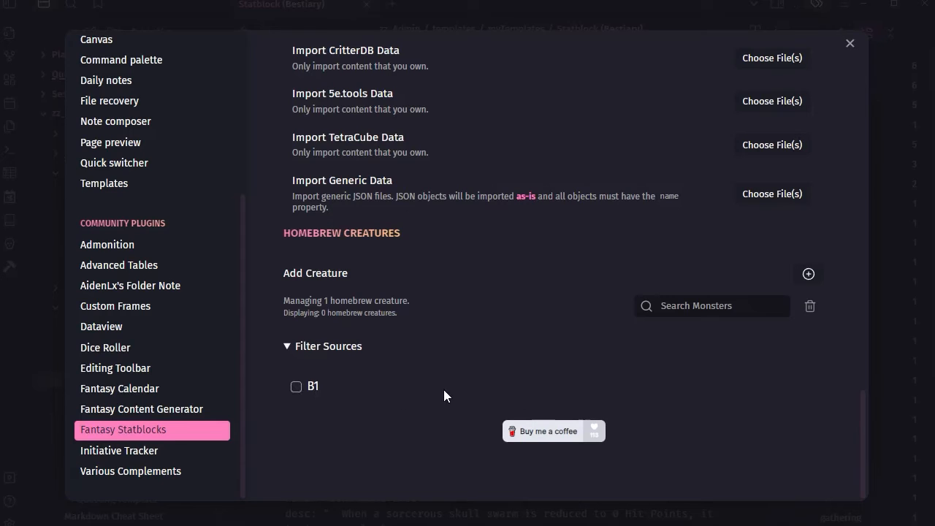
{"action": "left_click", "coordinate": [296, 385]}
{"action": "scroll", "coordinate": [321, 395], "scroll_direction": "down", "scroll_amount": 1}
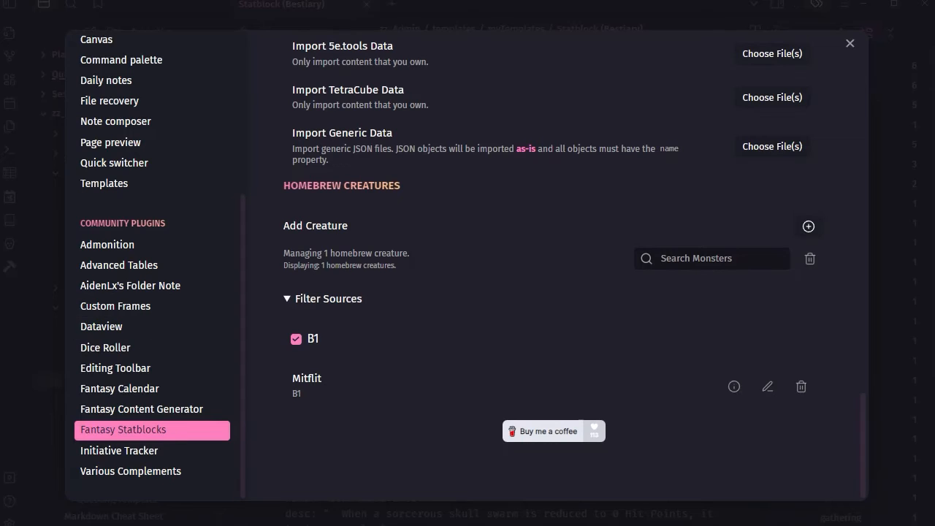
{"action": "left_click", "coordinate": [849, 44]}
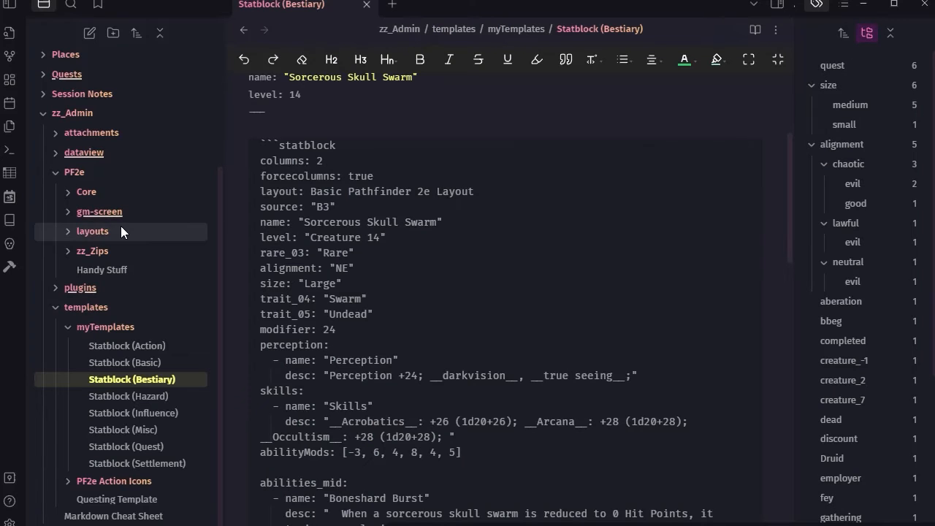
Step: Open the Mitflit note in Actors/Mobs and preview its statblock in reading view
{"action": "scroll", "coordinate": [110, 179], "scroll_direction": "up", "scroll_amount": 3}
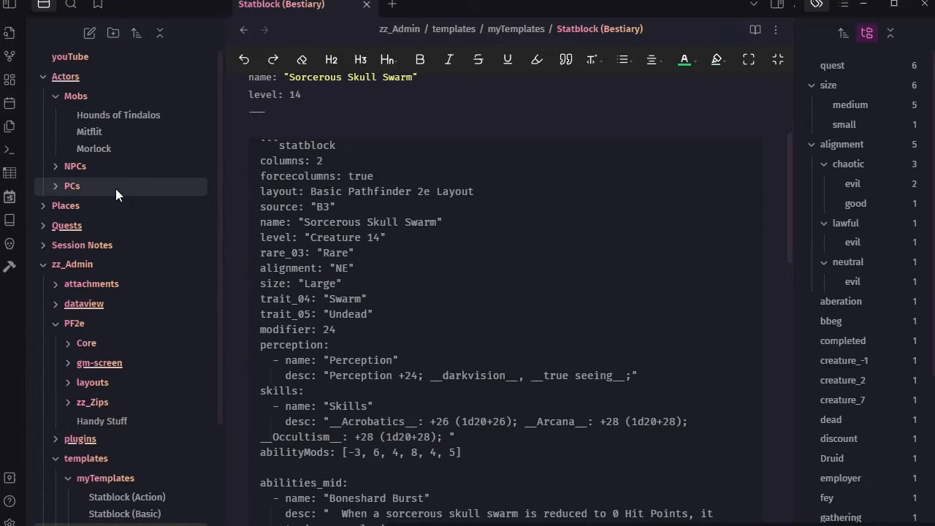
{"action": "left_click", "coordinate": [92, 131]}
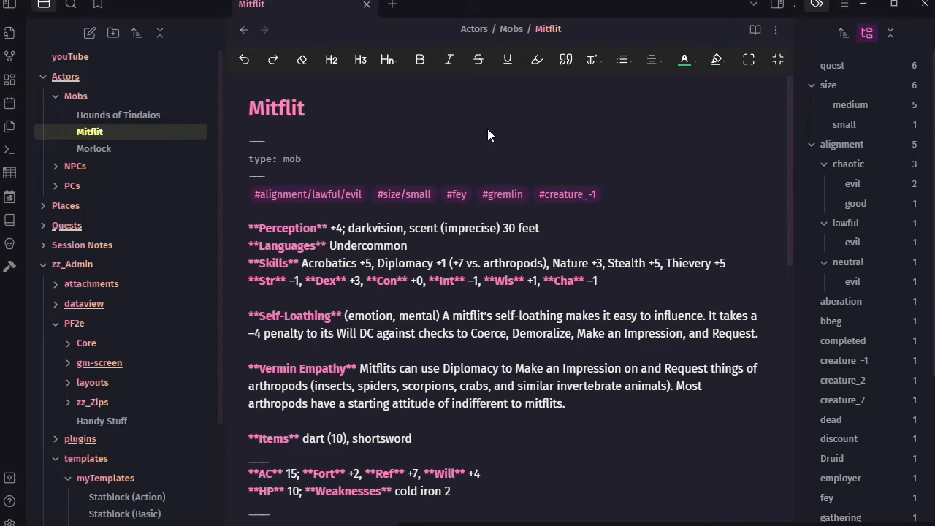
{"action": "scroll", "coordinate": [692, 257], "scroll_direction": "down", "scroll_amount": 4}
{"action": "scroll", "coordinate": [692, 257], "scroll_direction": "down", "scroll_amount": 5}
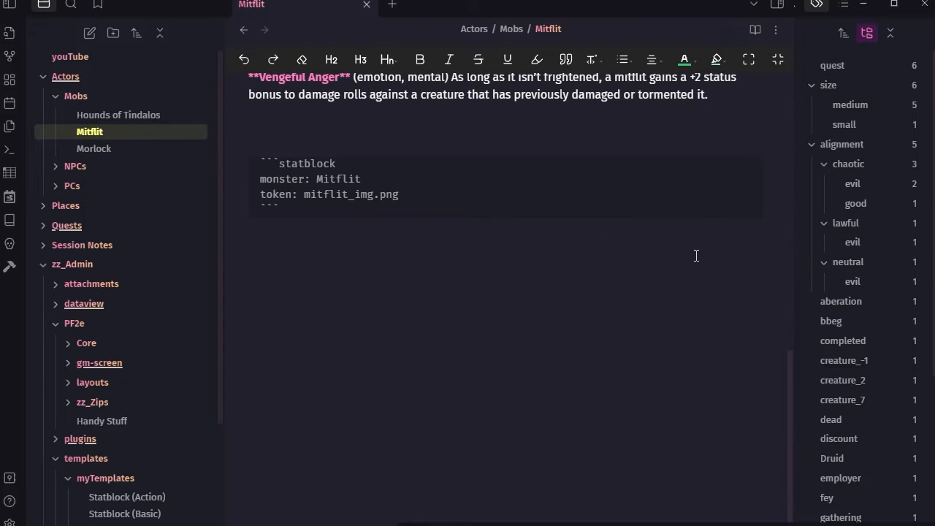
{"action": "left_click", "coordinate": [755, 31]}
{"action": "scroll", "coordinate": [682, 176], "scroll_direction": "down", "scroll_amount": 7}
{"action": "scroll", "coordinate": [688, 177], "scroll_direction": "up", "scroll_amount": 6}
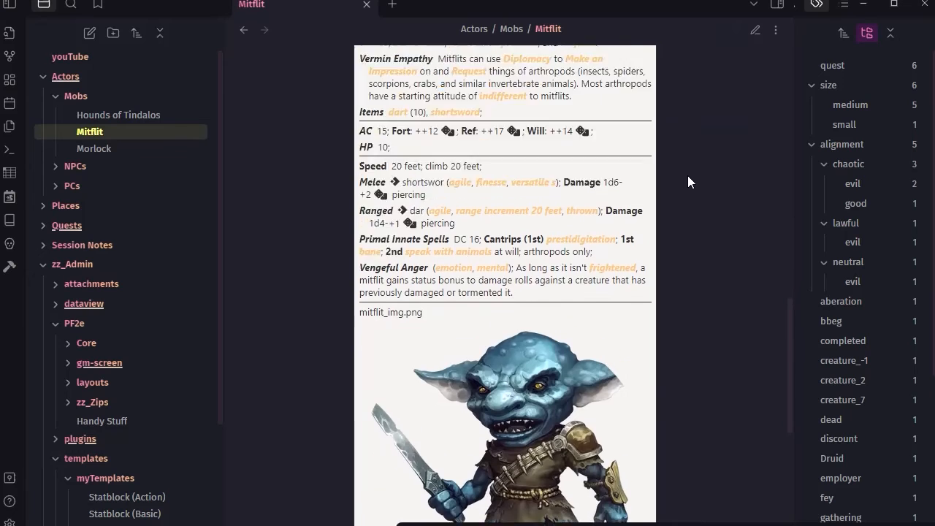
Step: Examine the rendered Mitflit statblock from header to source line, highlighting the word Bestiary in the source
{"action": "scroll", "coordinate": [689, 174], "scroll_direction": "down", "scroll_amount": 2}
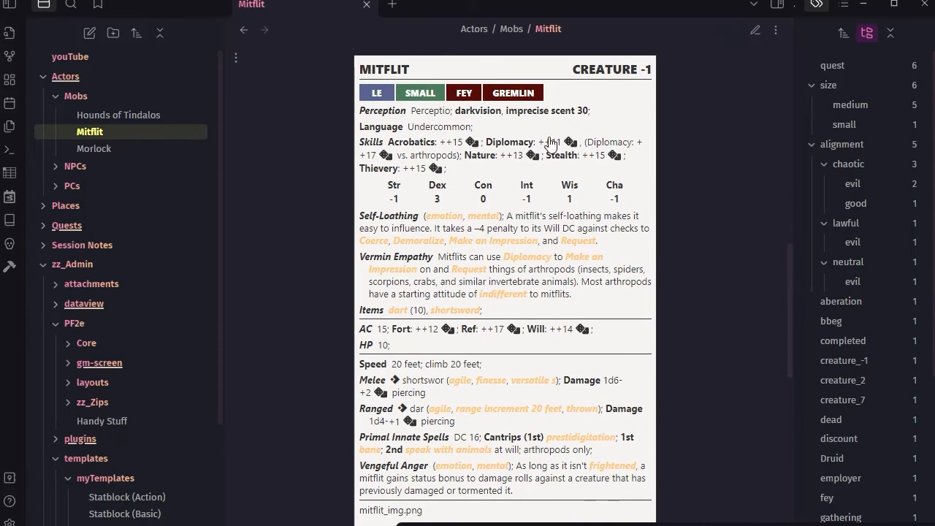
{"action": "scroll", "coordinate": [370, 392], "scroll_direction": "down", "scroll_amount": 2}
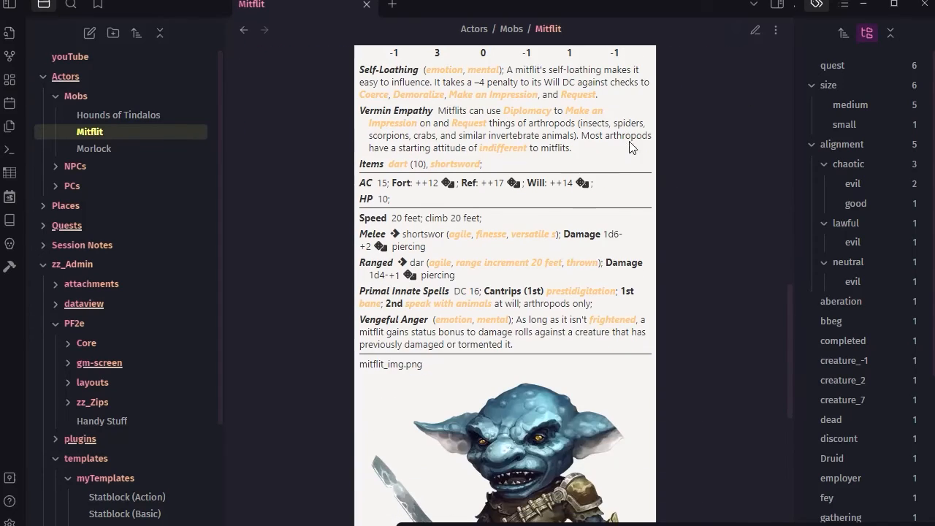
{"action": "scroll", "coordinate": [370, 387], "scroll_direction": "down", "scroll_amount": 6}
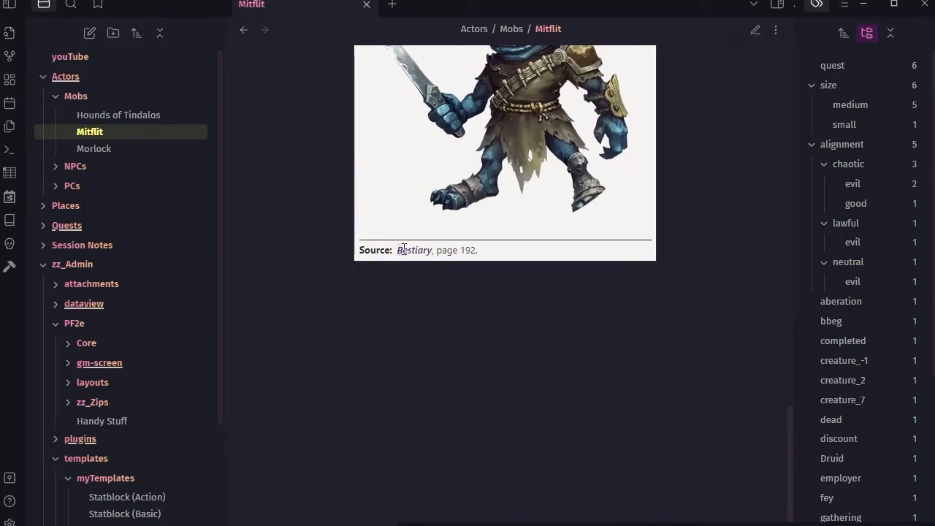
{"action": "left_click_drag", "start_coordinate": [397, 249], "coordinate": [432, 250]}
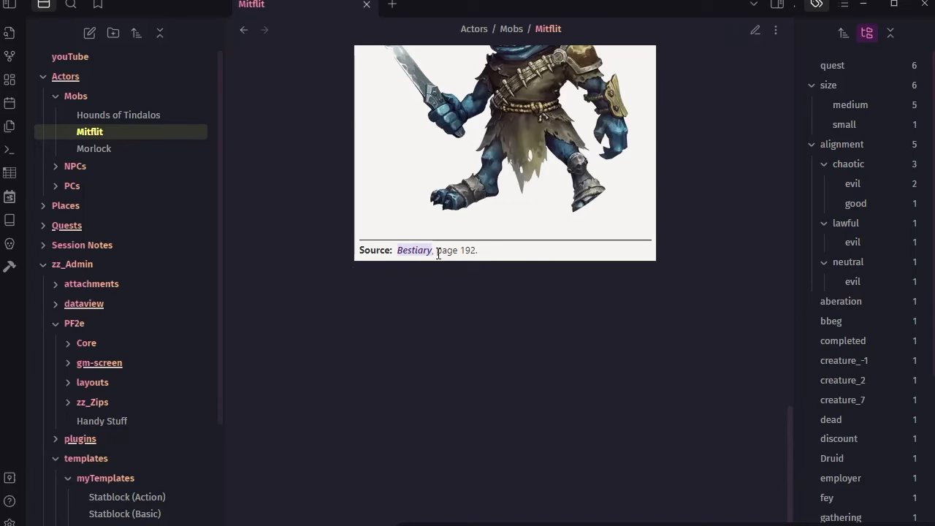
{"action": "scroll", "coordinate": [740, 216], "scroll_direction": "up", "scroll_amount": 5}
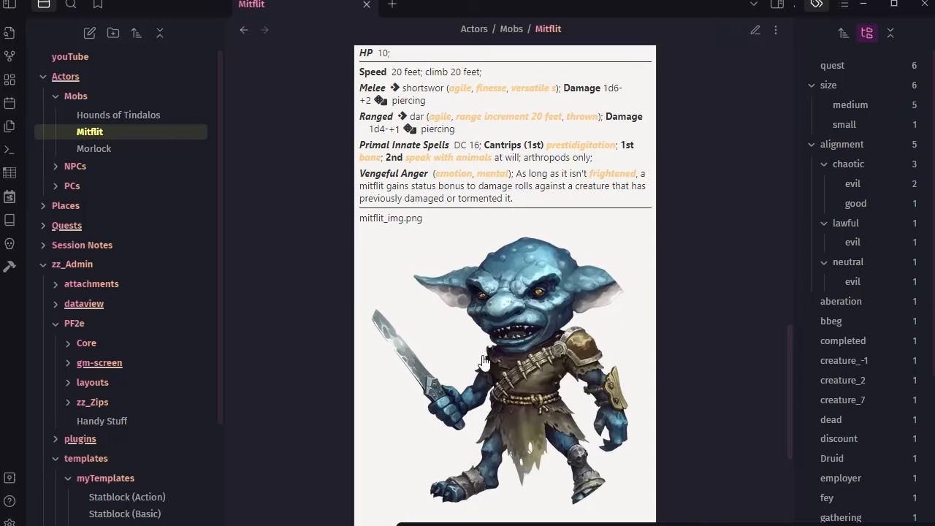
{"action": "mouse_move", "coordinate": [501, 381]}
{"action": "scroll", "coordinate": [693, 365], "scroll_direction": "up", "scroll_amount": 5}
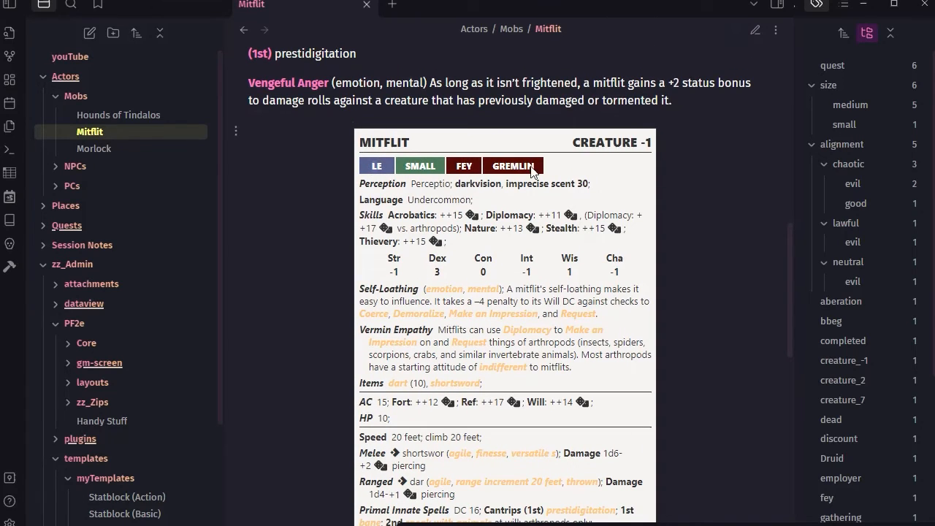
{"action": "scroll", "coordinate": [753, 214], "scroll_direction": "down", "scroll_amount": 3}
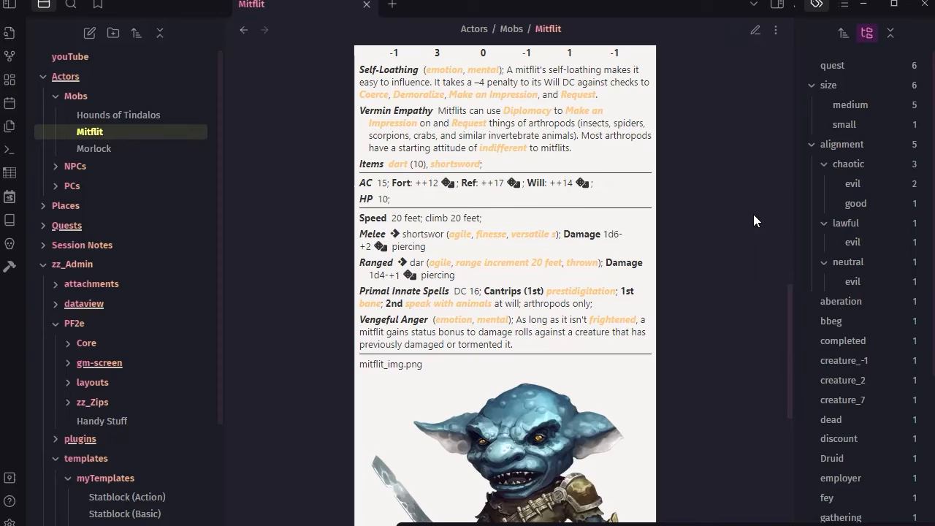
{"action": "scroll", "coordinate": [701, 284], "scroll_direction": "up", "scroll_amount": 4}
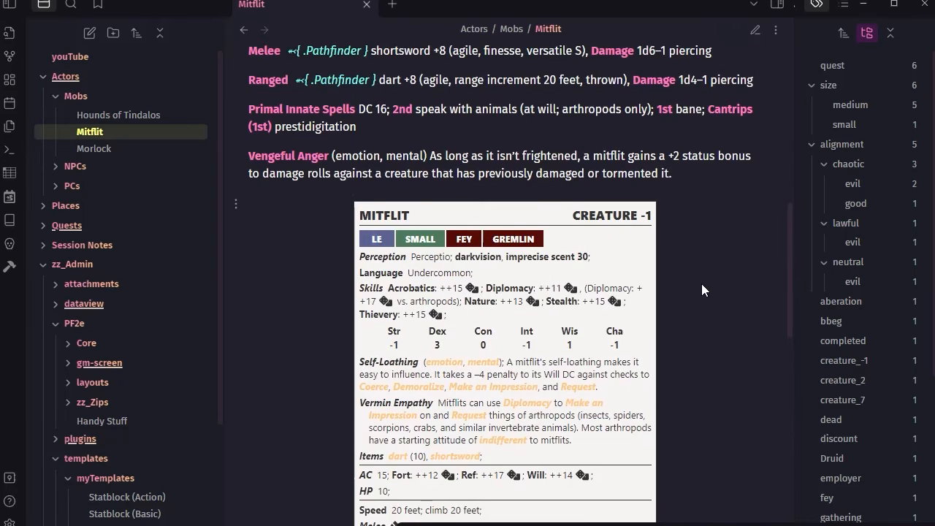
{"action": "scroll", "coordinate": [701, 283], "scroll_direction": "down", "scroll_amount": 2}
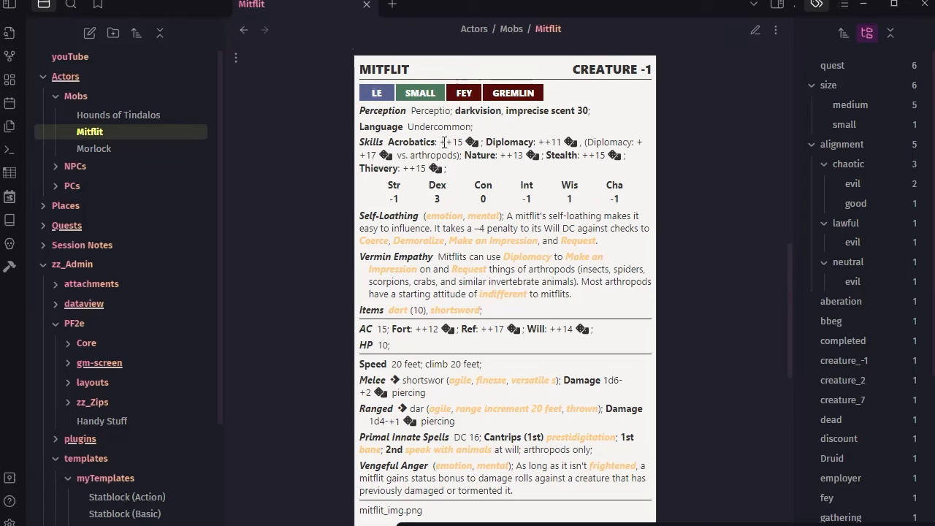
Step: Roll the Acrobatics, Diplomacy, Nature and Stealth dice in the Mitflit statblock
{"action": "left_click", "coordinate": [472, 142]}
{"action": "left_click", "coordinate": [571, 143]}
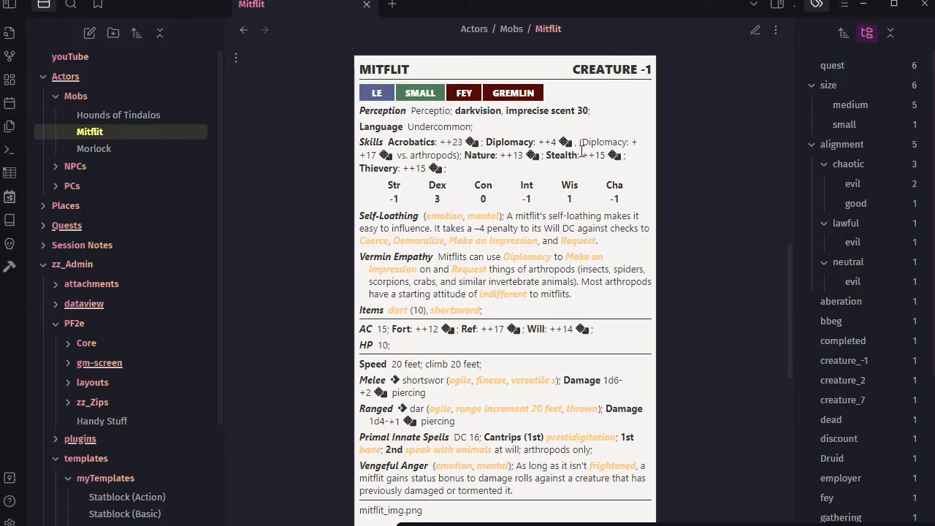
{"action": "left_click", "coordinate": [614, 156]}
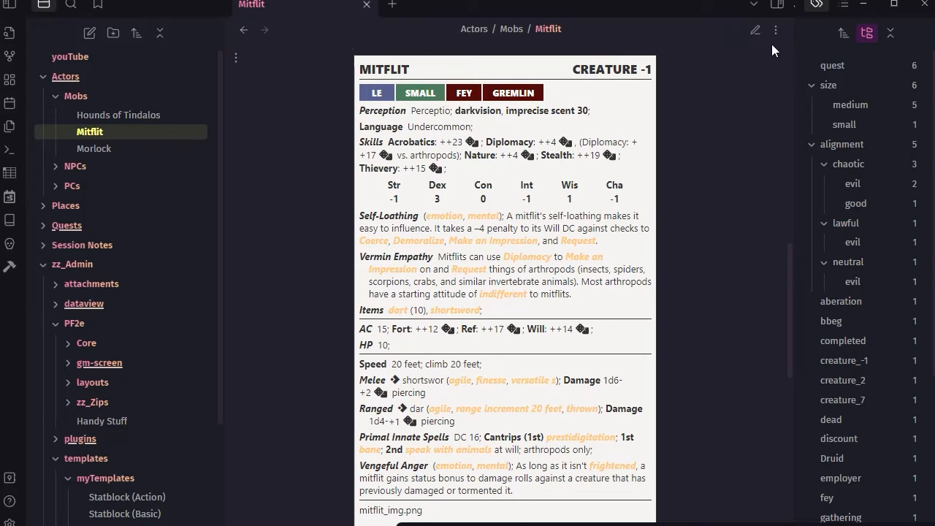
Step: Return to the note's source code, select the monster reference, and review the general and note parsing options in the Fantasy Statblocks settings
{"action": "left_click", "coordinate": [755, 30]}
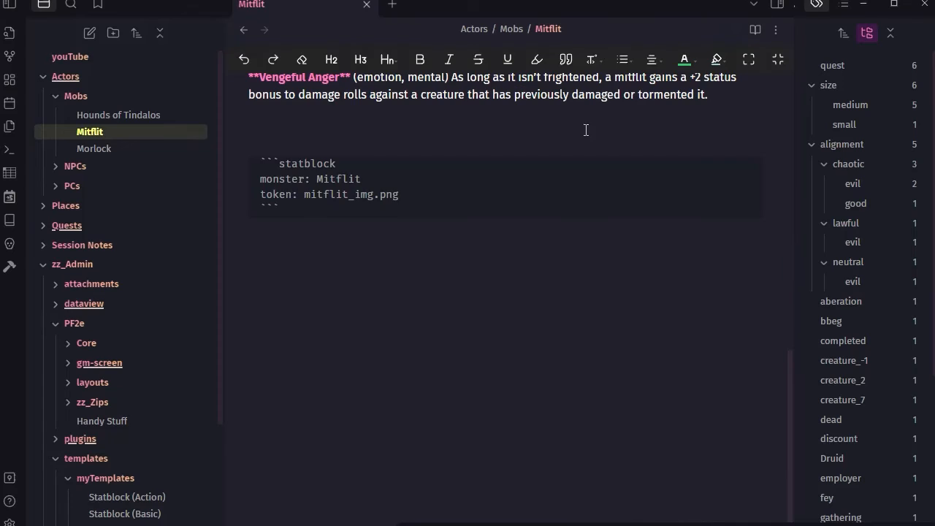
{"action": "double_click", "coordinate": [318, 179]}
{"action": "left_click", "coordinate": [9, 501]}
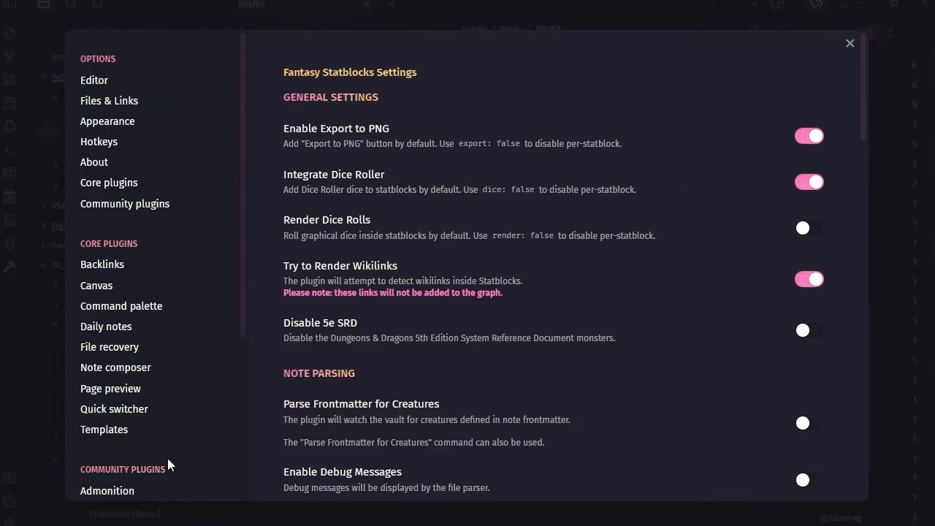
{"action": "scroll", "coordinate": [414, 179], "scroll_direction": "down", "scroll_amount": 4}
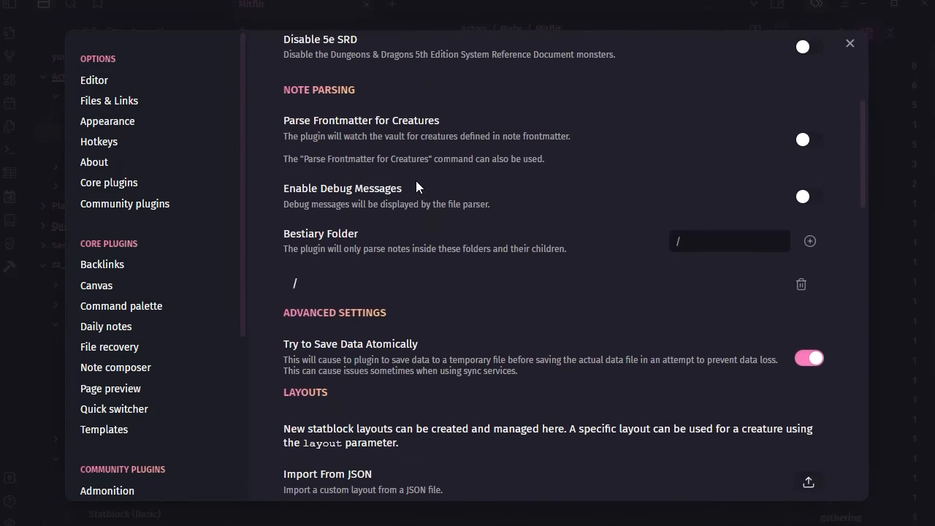
{"action": "scroll", "coordinate": [415, 187], "scroll_direction": "up", "scroll_amount": 5}
{"action": "left_click", "coordinate": [849, 43]}
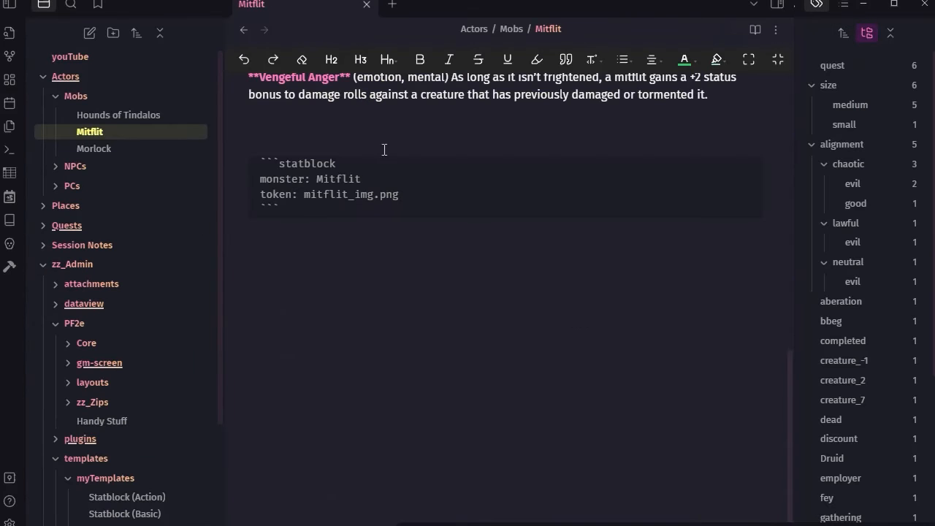
Step: Copy the entire statblock code block from the Mitflit note in the Mobs folder
{"action": "left_click", "coordinate": [73, 93]}
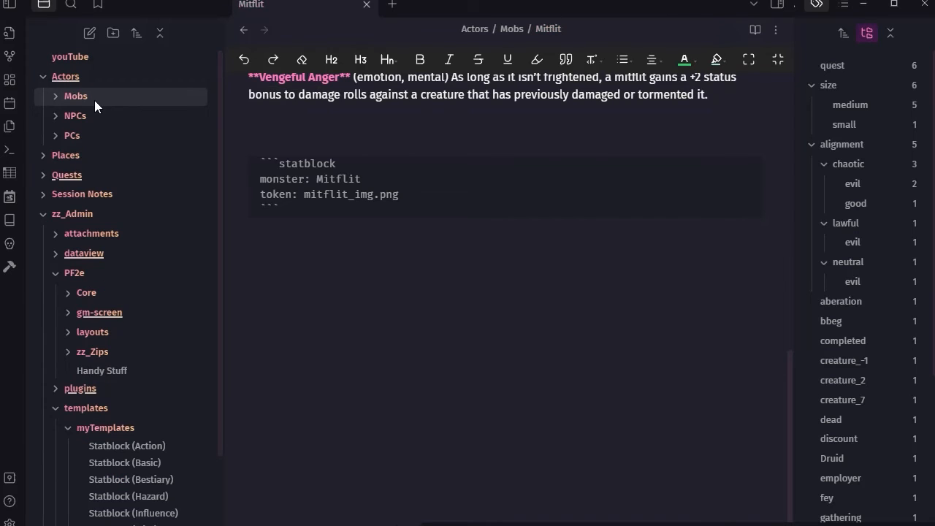
{"action": "left_click", "coordinate": [55, 96]}
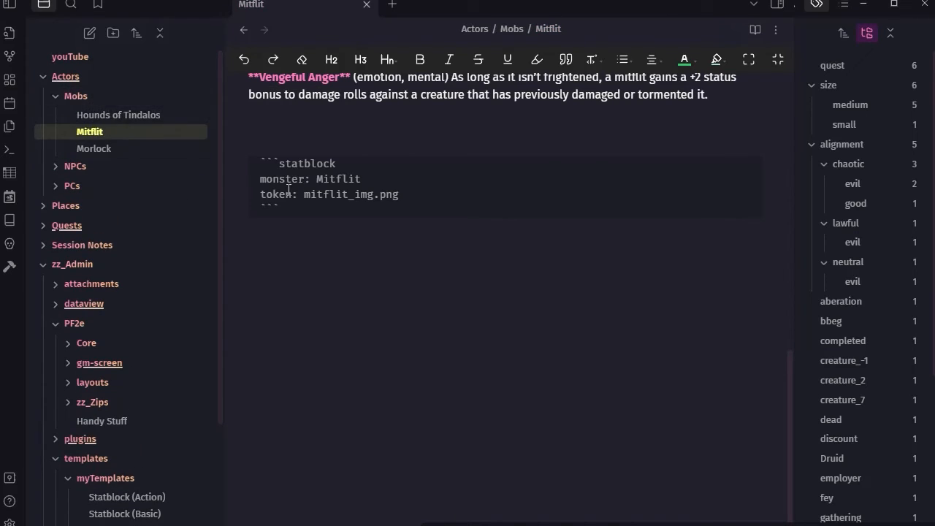
{"action": "left_click_drag", "start_coordinate": [305, 211], "coordinate": [248, 91]}
{"action": "left_click", "coordinate": [428, 217]}
{"action": "left_click_drag", "start_coordinate": [295, 208], "coordinate": [234, 163]}
{"action": "key", "text": "ctrl+c"}
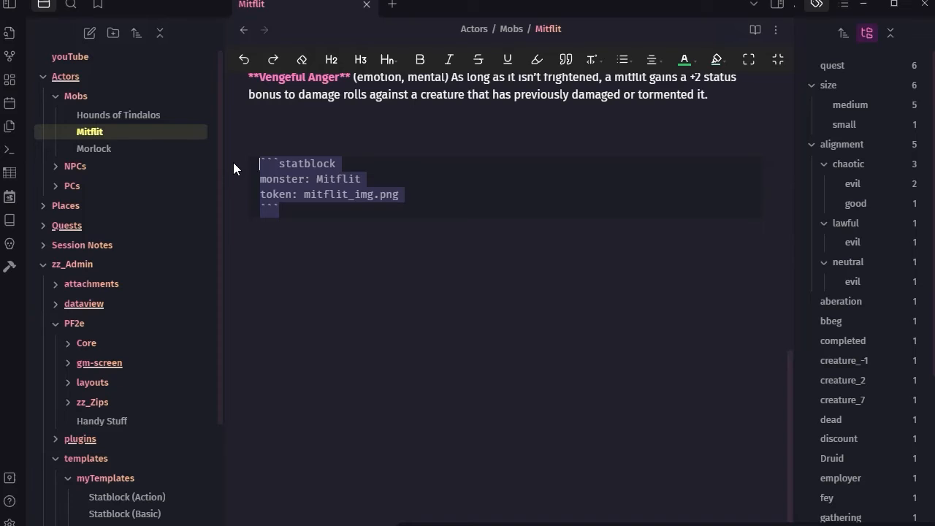
Step: Expand the PF2e/Core/Bestiary/bestiary-1 folder and browse its creature notes
{"action": "left_click", "coordinate": [78, 97]}
{"action": "left_click", "coordinate": [78, 97]}
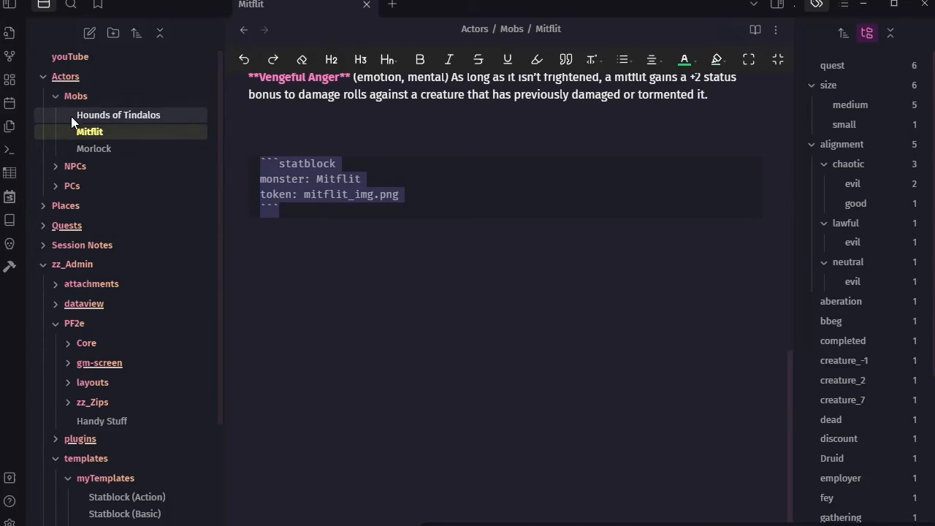
{"action": "scroll", "coordinate": [82, 463], "scroll_direction": "down", "scroll_amount": 2}
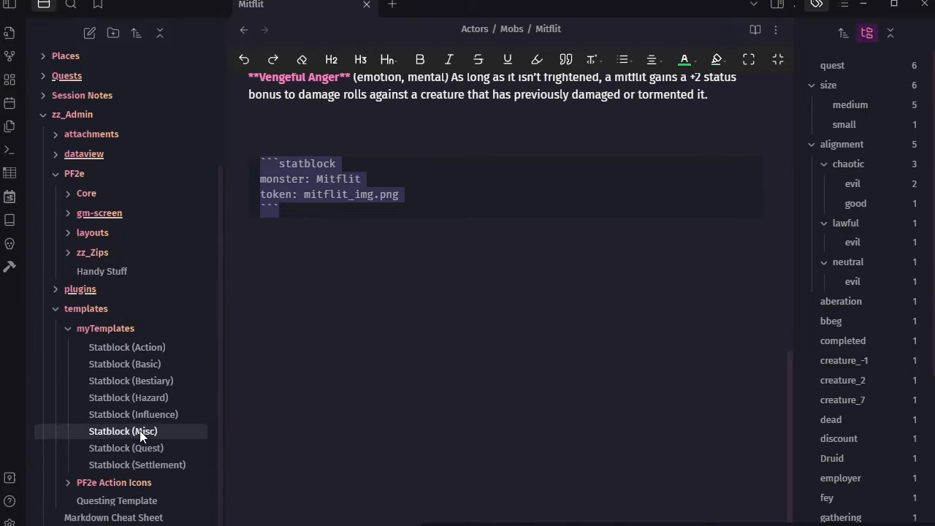
{"action": "left_click", "coordinate": [67, 191]}
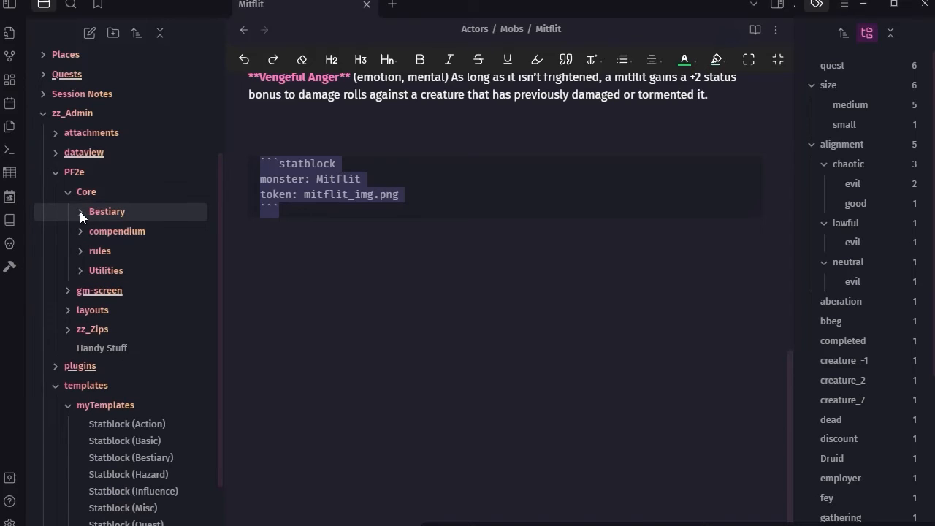
{"action": "left_click", "coordinate": [80, 211]}
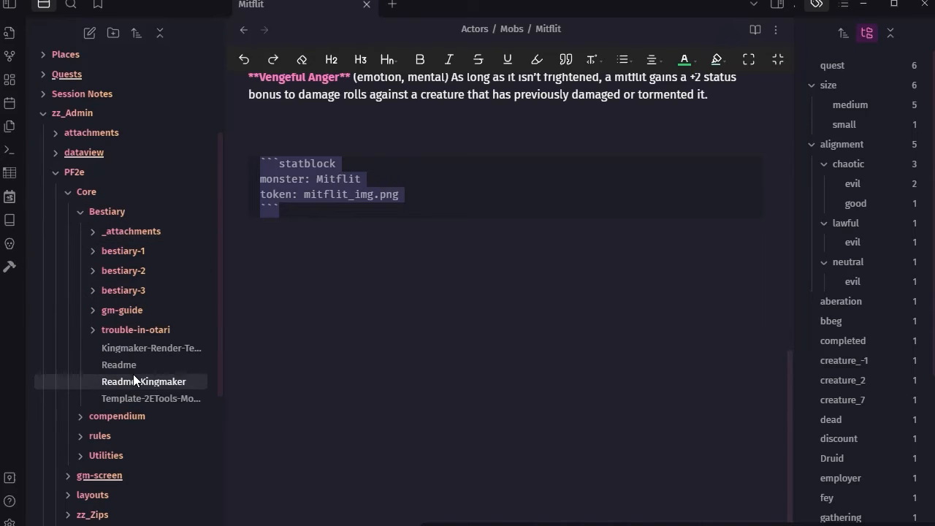
{"action": "left_click", "coordinate": [93, 249]}
{"action": "scroll", "coordinate": [163, 307], "scroll_direction": "down", "scroll_amount": 15}
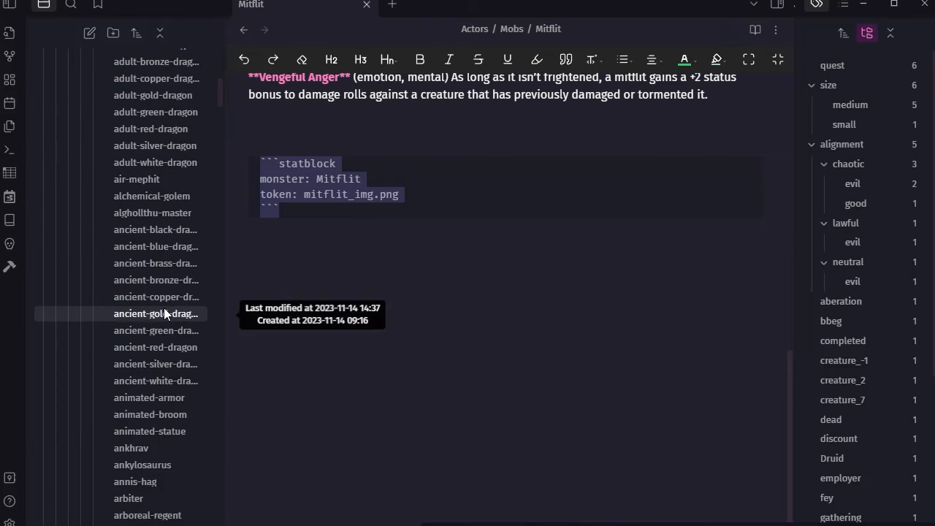
Step: Create a note named Goblin Warrior in the Mobs folder
{"action": "scroll", "coordinate": [163, 308], "scroll_direction": "down", "scroll_amount": 20}
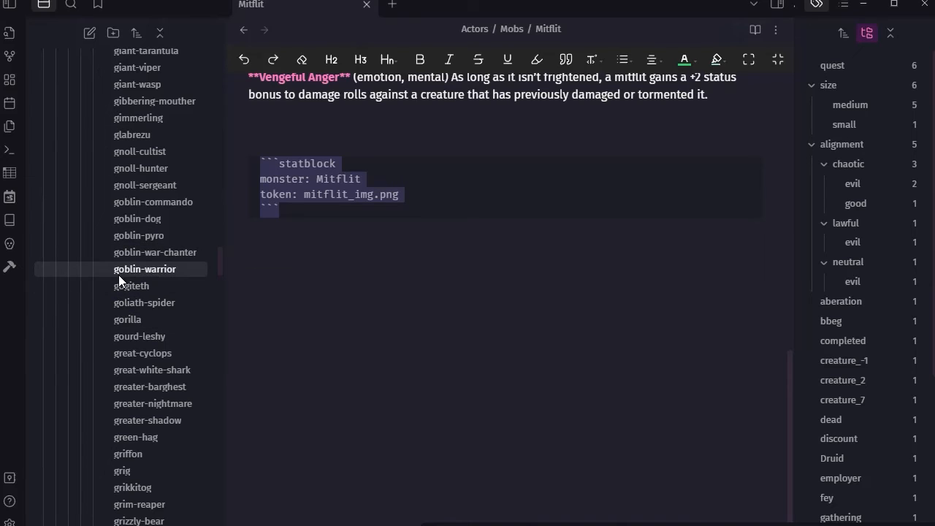
{"action": "left_click", "coordinate": [597, 311]}
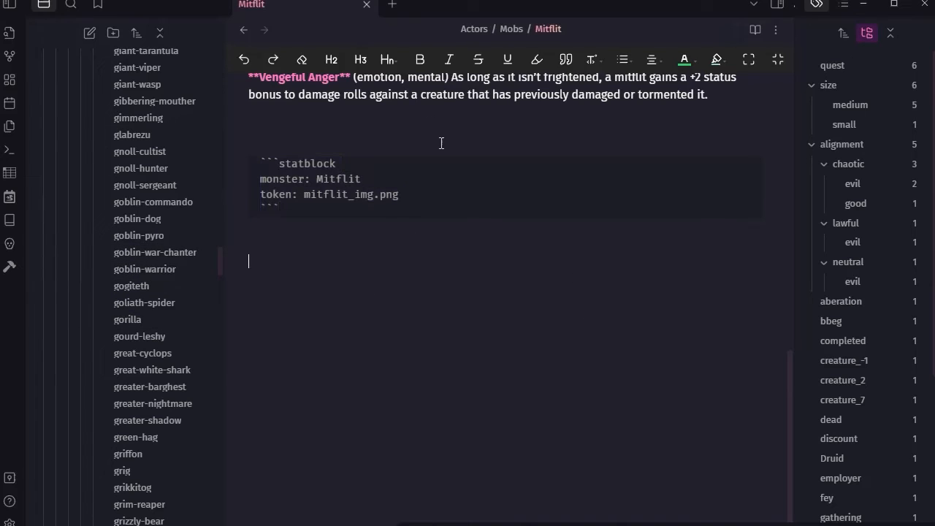
{"action": "scroll", "coordinate": [164, 178], "scroll_direction": "up", "scroll_amount": 20}
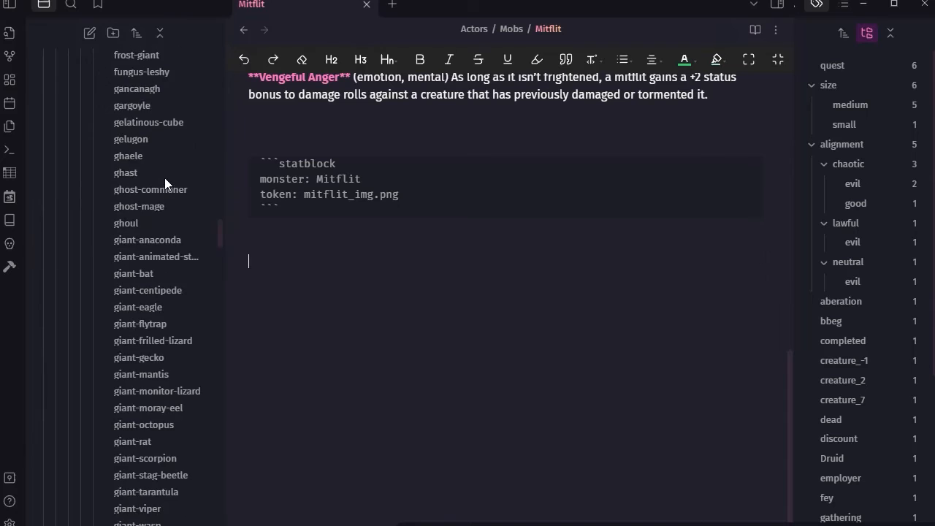
{"action": "scroll", "coordinate": [164, 178], "scroll_direction": "up", "scroll_amount": 15}
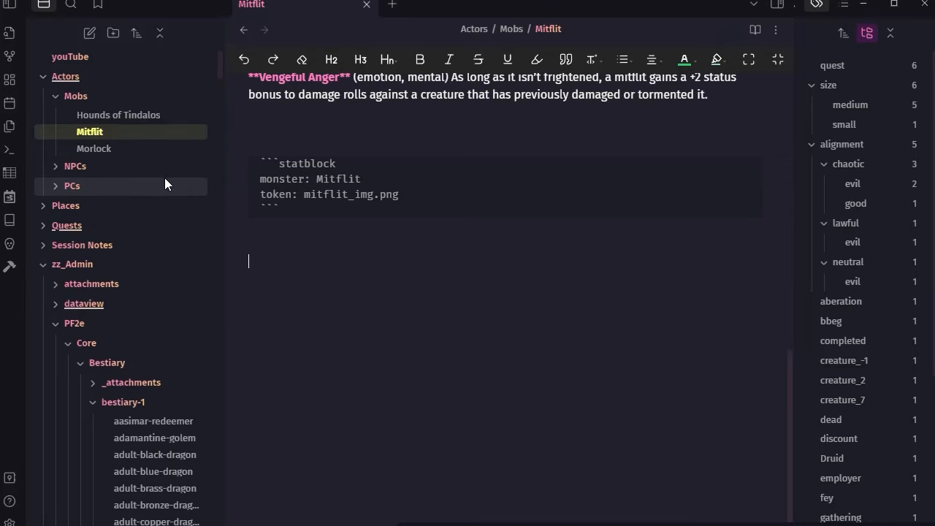
{"action": "right_click", "coordinate": [72, 100]}
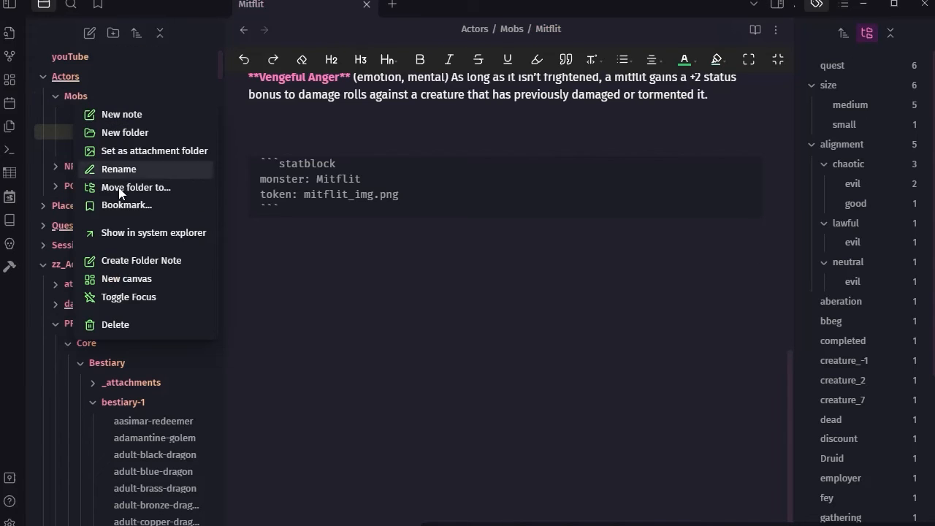
{"action": "left_click", "coordinate": [124, 116]}
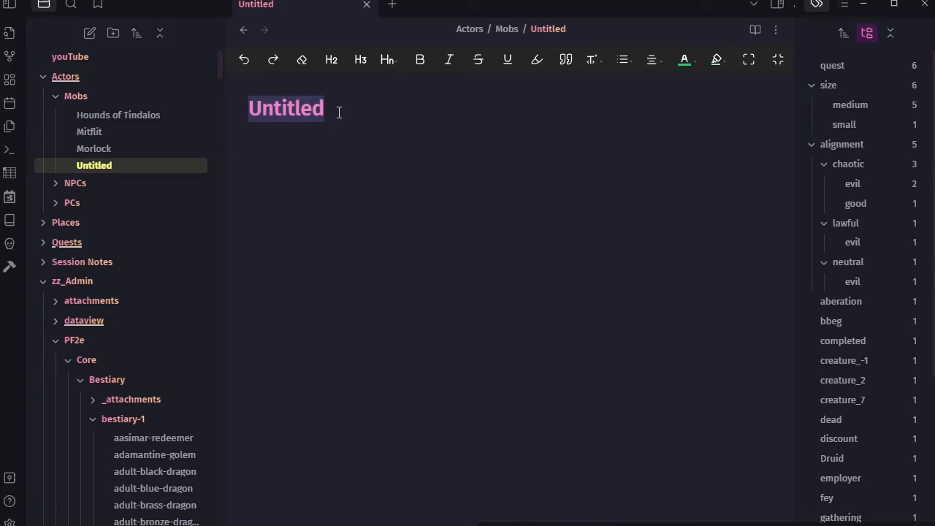
{"action": "type", "text": "Gobl"}
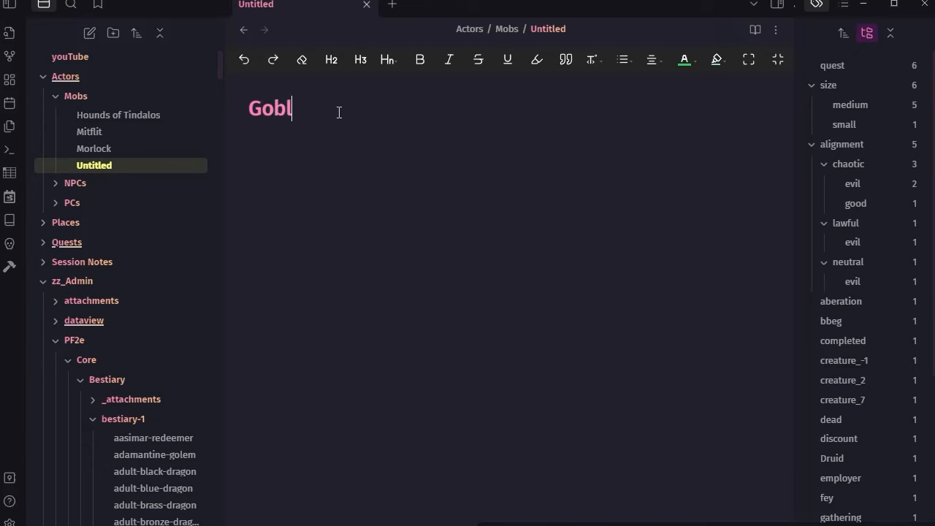
{"action": "type", "text": "in Warrioer"}
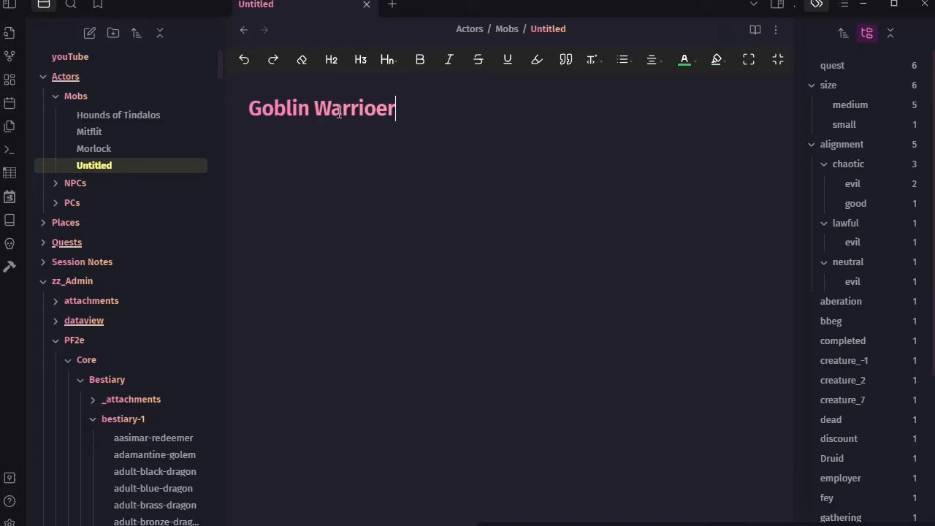
{"action": "key", "text": "BackSpace"}
{"action": "key", "text": "BackSpace"}
{"action": "type", "text": "r"}
{"action": "key", "text": "Return"}
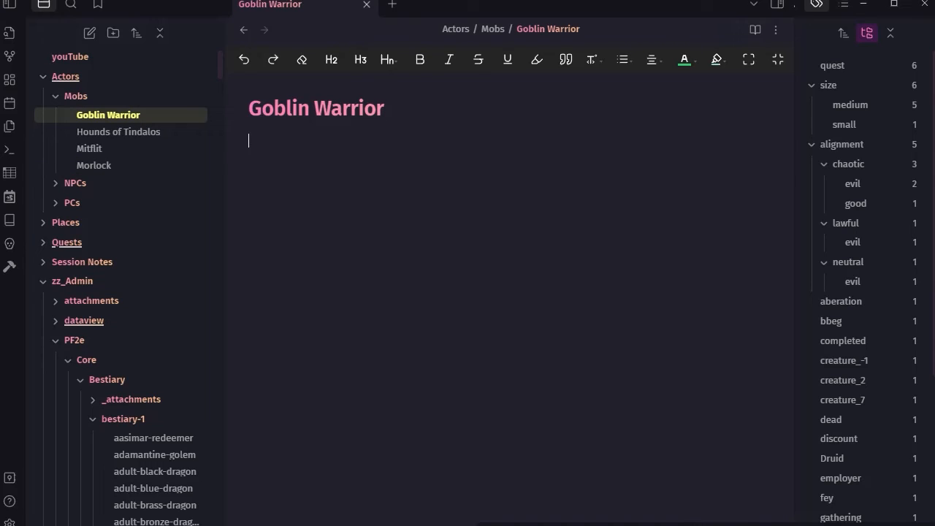
Step: Paste the copied statblock block, set its monster to goblin-warrior, remove the token line, and preview the note before returning to its source
{"action": "key", "text": "ctrl+v"}
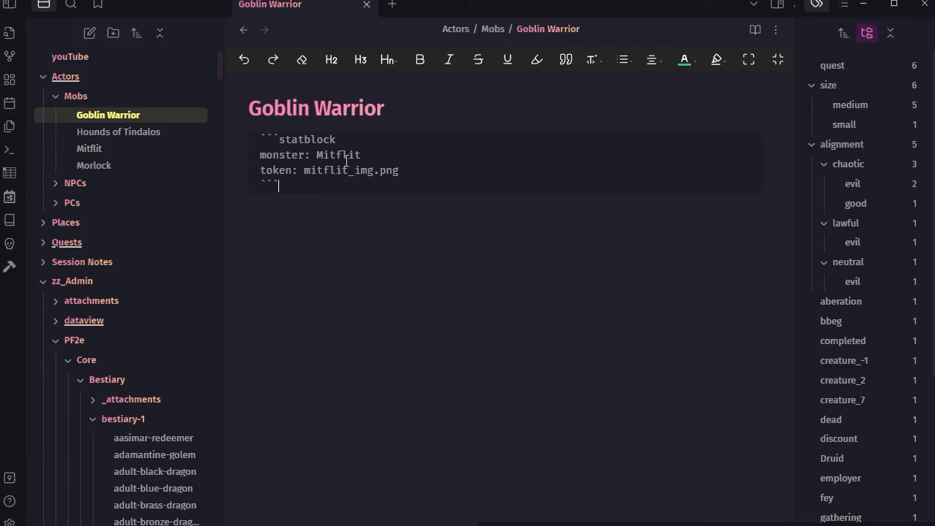
{"action": "left_click_drag", "start_coordinate": [403, 170], "coordinate": [315, 155]}
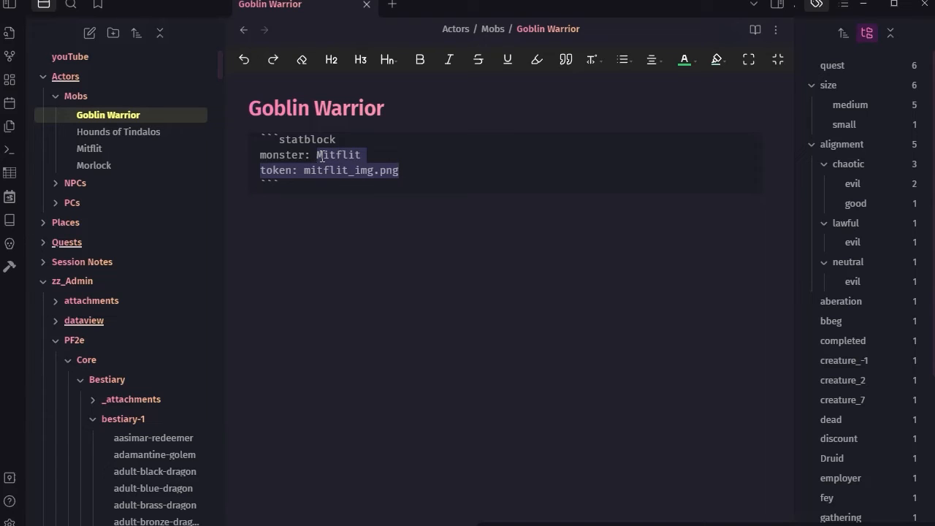
{"action": "type", "text": "gob"}
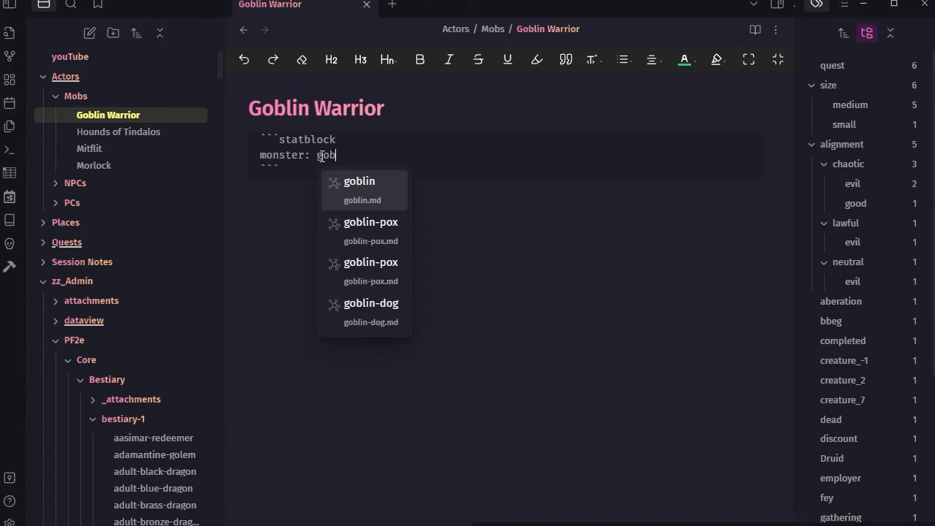
{"action": "type", "text": "lin-w"}
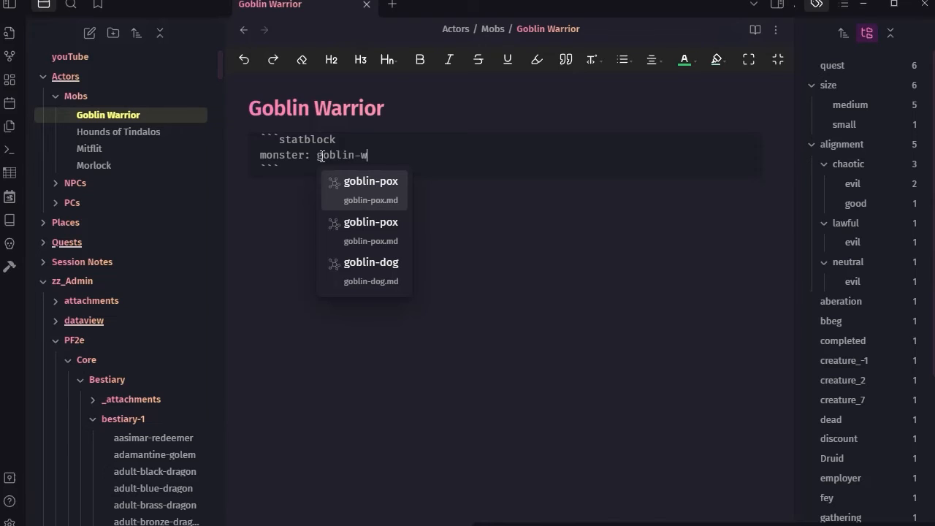
{"action": "type", "text": "arrior"}
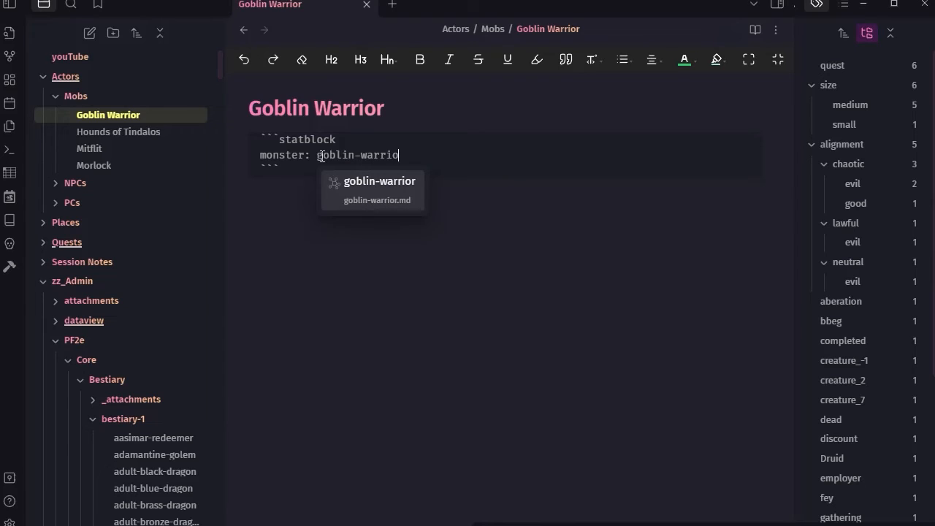
{"action": "left_click", "coordinate": [350, 183]}
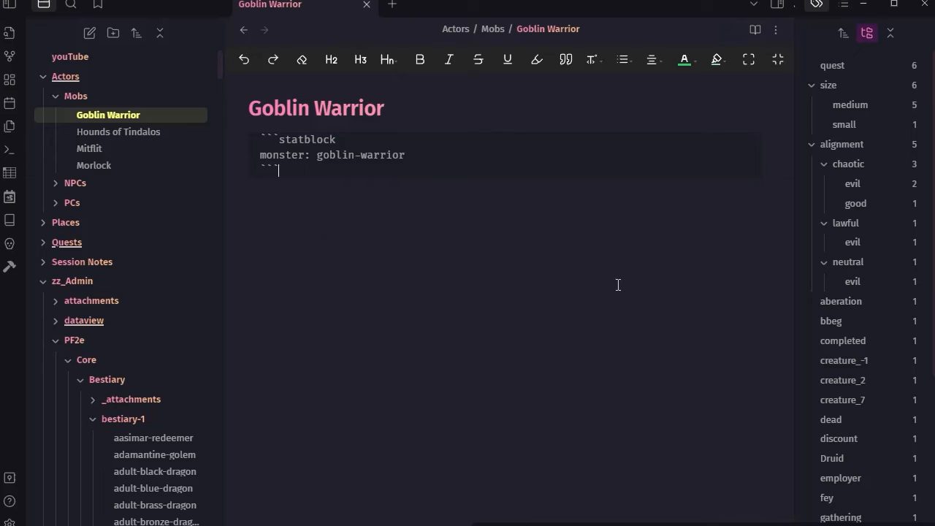
{"action": "left_click", "coordinate": [753, 27]}
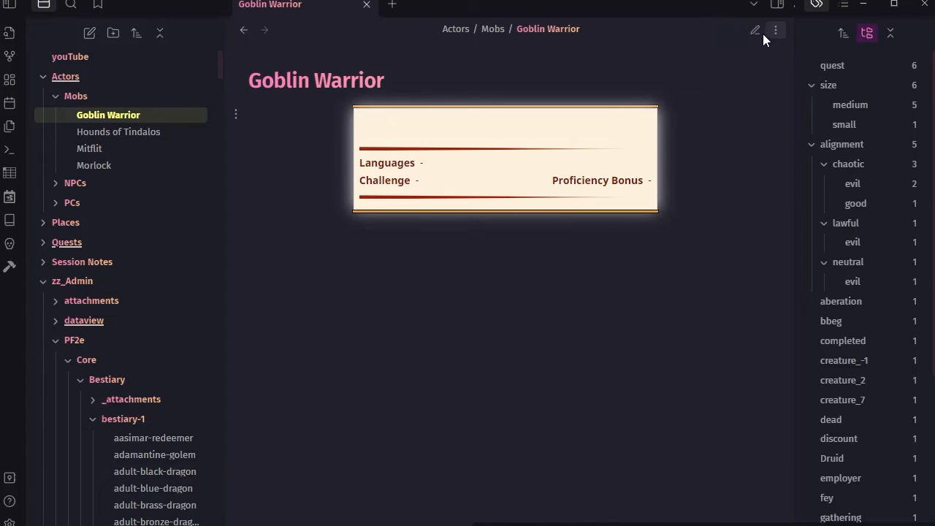
{"action": "left_click", "coordinate": [754, 30]}
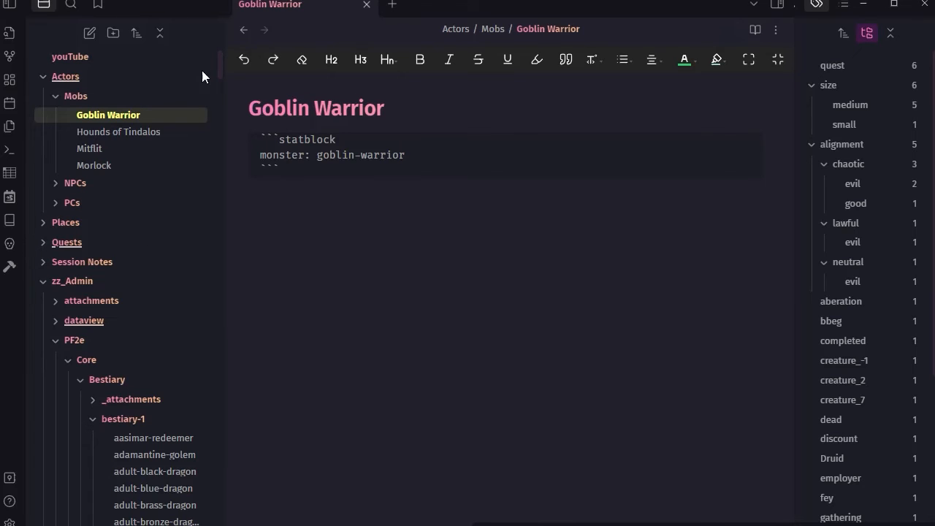
Step: Collapse bestiary-1, open the Statblock (Action) template in myTemplates, and examine its trait and layout lines
{"action": "scroll", "coordinate": [174, 277], "scroll_direction": "down", "scroll_amount": 4}
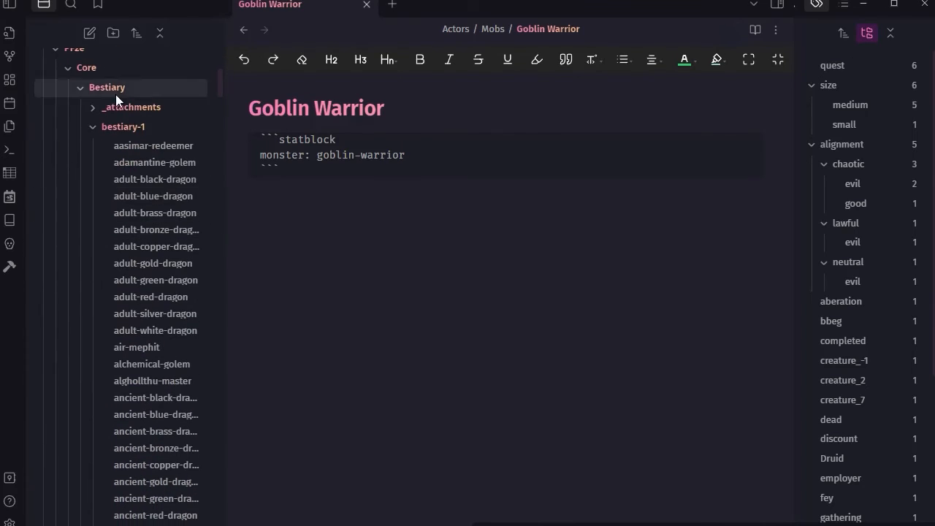
{"action": "left_click", "coordinate": [118, 126]}
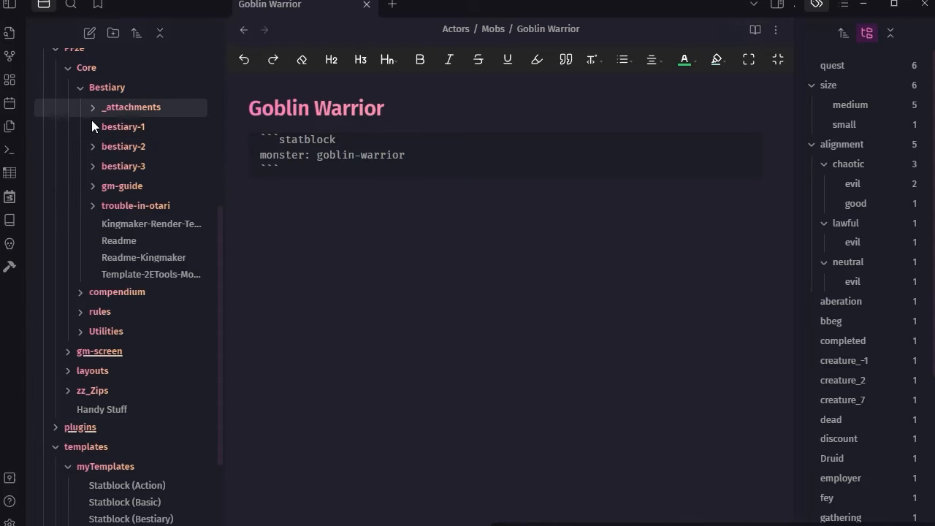
{"action": "scroll", "coordinate": [152, 195], "scroll_direction": "down", "scroll_amount": 2}
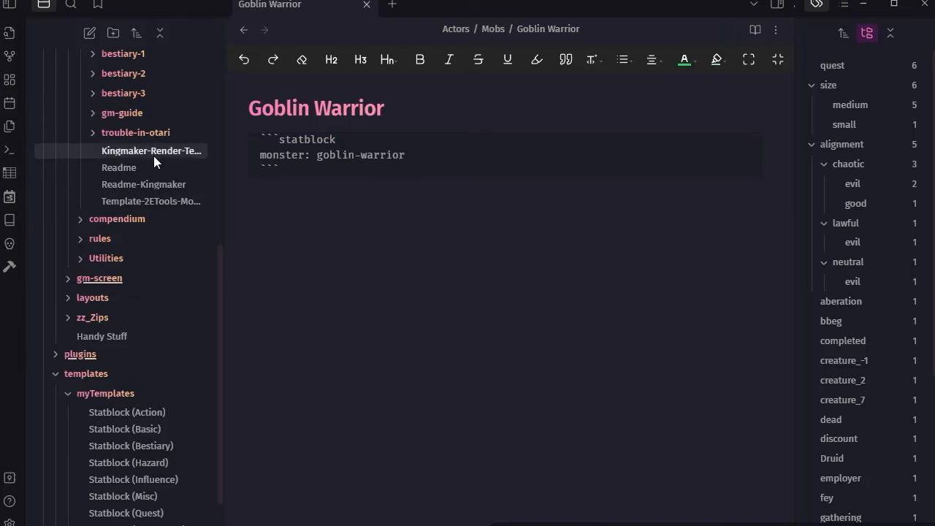
{"action": "scroll", "coordinate": [153, 162], "scroll_direction": "down", "scroll_amount": 2}
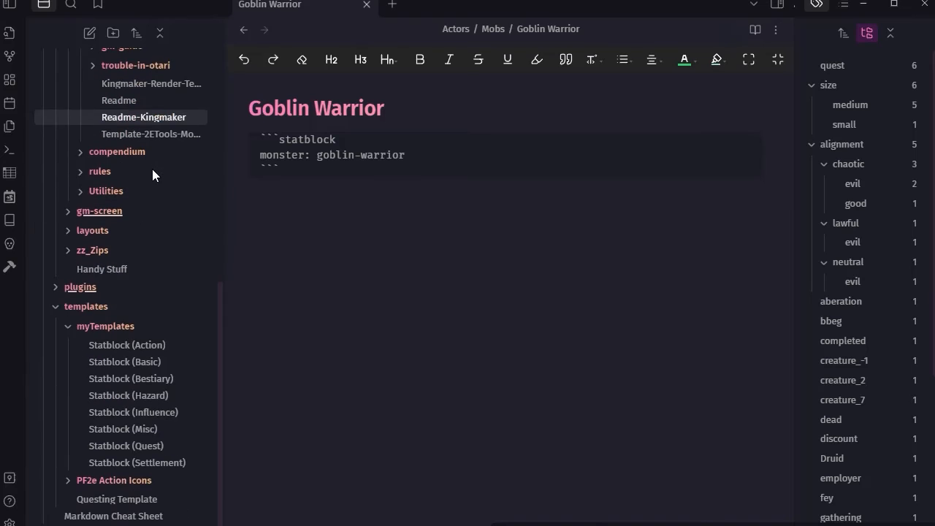
{"action": "left_click", "coordinate": [127, 347]}
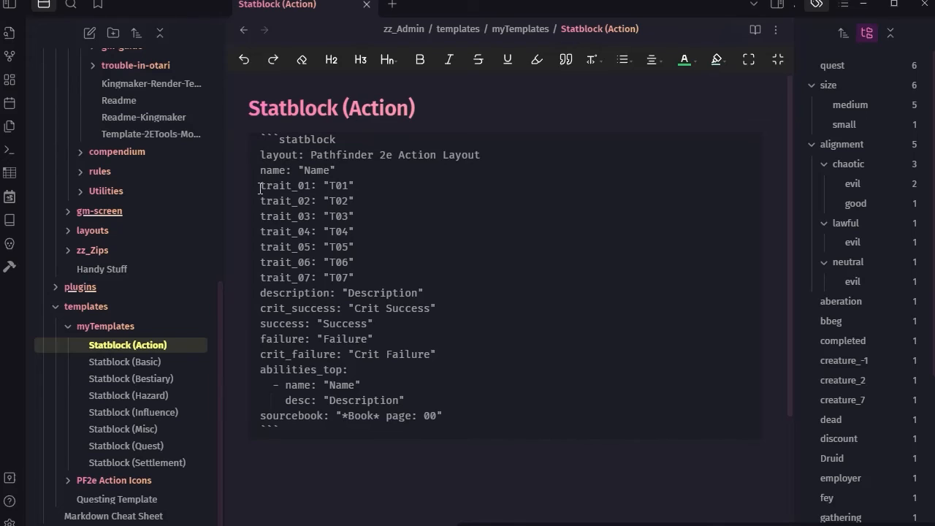
{"action": "left_click_drag", "start_coordinate": [259, 185], "coordinate": [363, 277]}
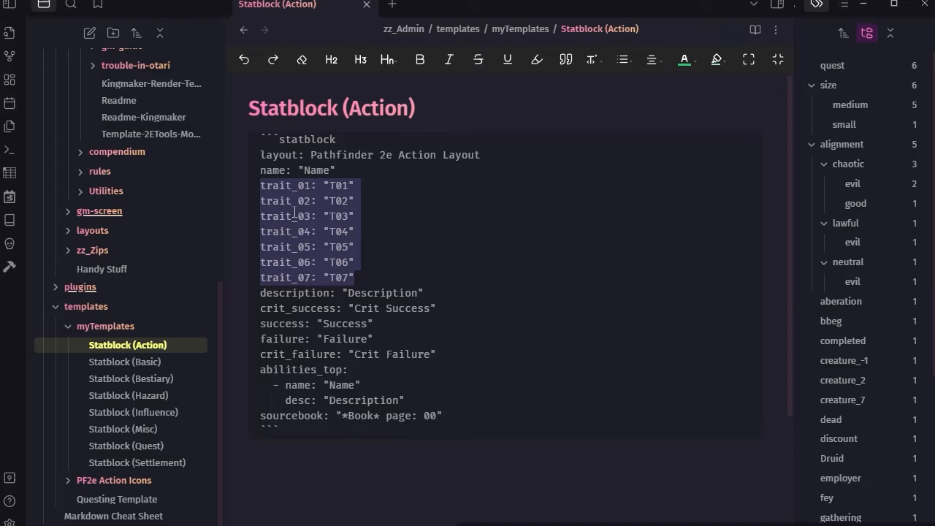
{"action": "left_click_drag", "start_coordinate": [260, 155], "coordinate": [491, 154]}
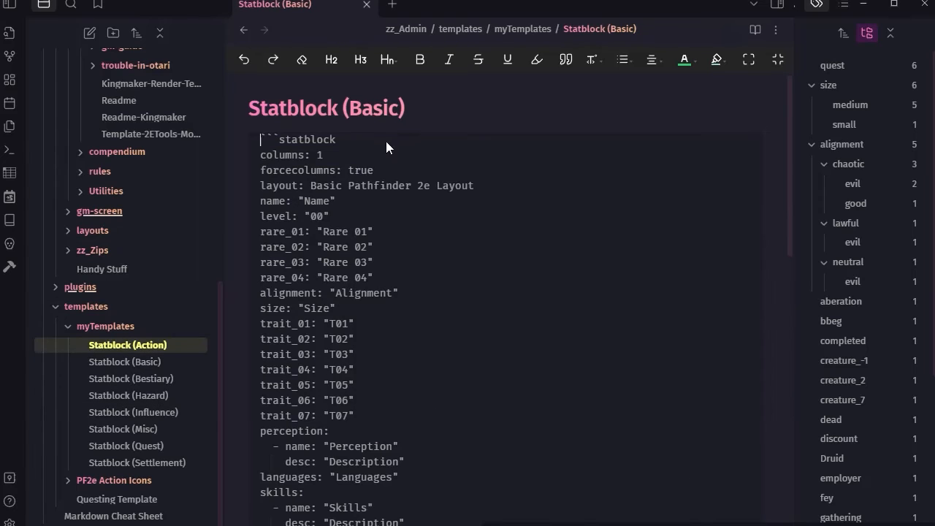
Step: Copy the "layout: Basic Pathfinder 2e Layout" line from the Statblock (Basic) template to above Goblin Warrior's monster line, and preview the note
{"action": "left_click_drag", "start_coordinate": [488, 184], "coordinate": [255, 184]}
{"action": "key", "text": "ctrl+c"}
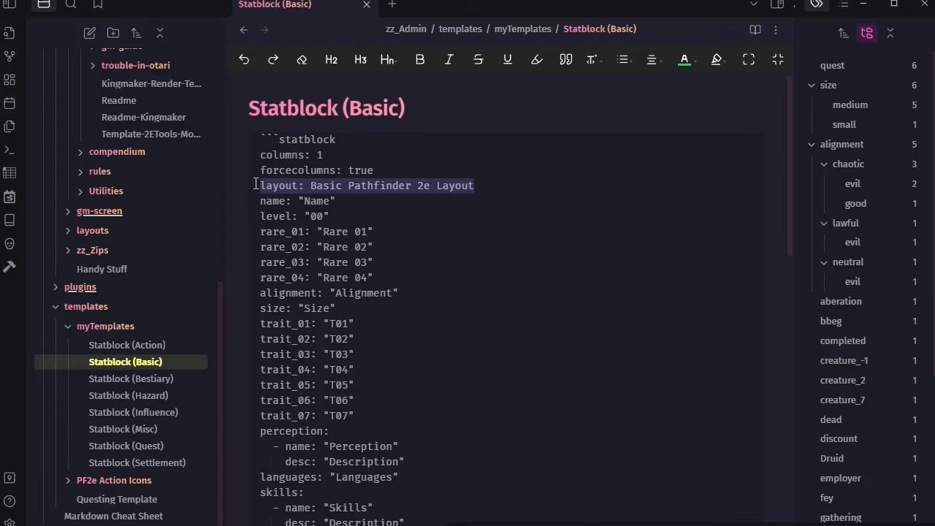
{"action": "scroll", "coordinate": [142, 204], "scroll_direction": "up", "scroll_amount": 5}
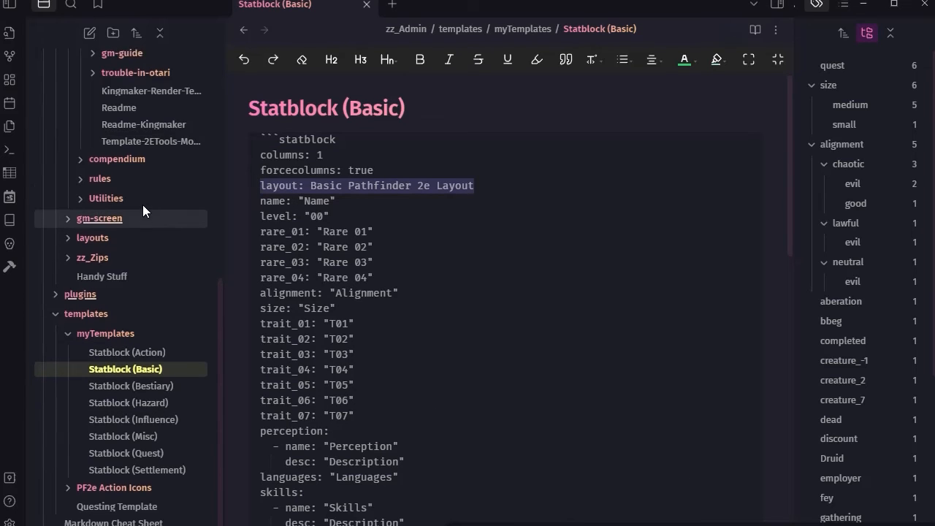
{"action": "scroll", "coordinate": [142, 219], "scroll_direction": "up", "scroll_amount": 3}
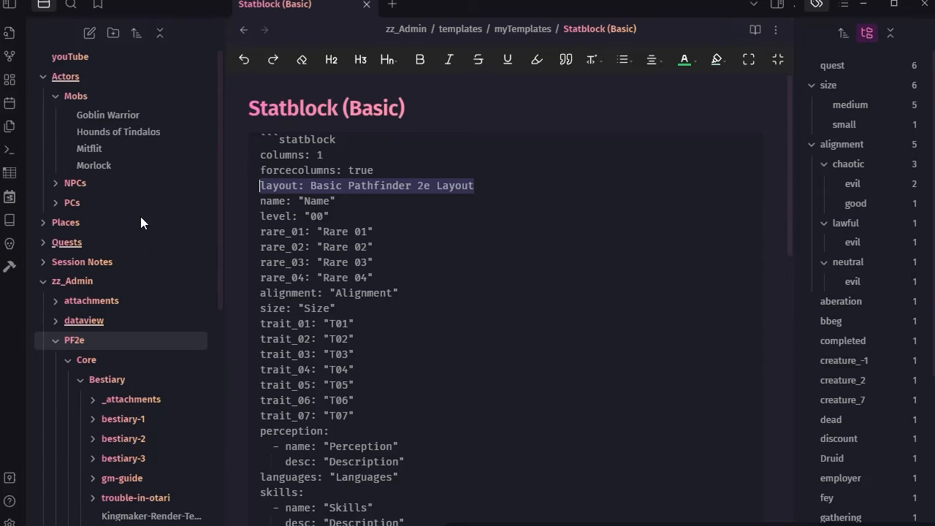
{"action": "left_click", "coordinate": [102, 115]}
{"action": "left_click", "coordinate": [352, 140]}
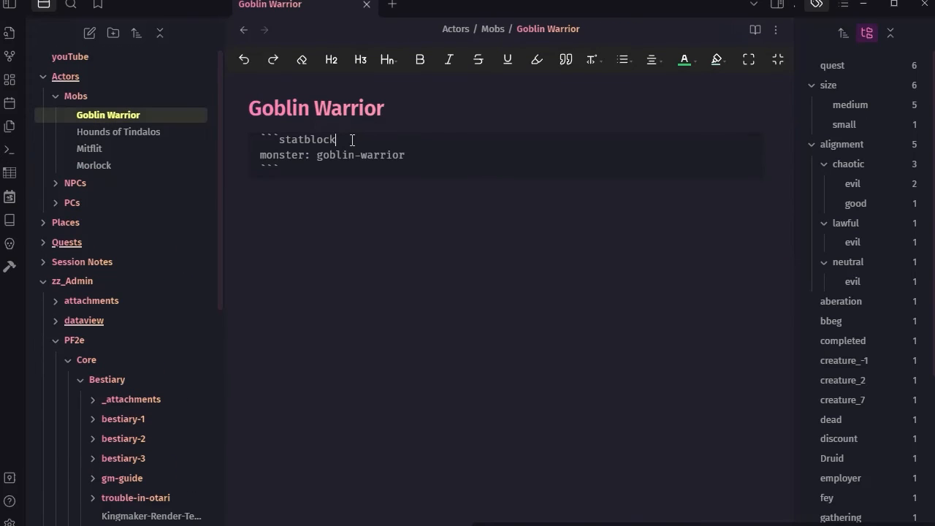
{"action": "key", "text": "Return"}
{"action": "key", "text": "ctrl+v"}
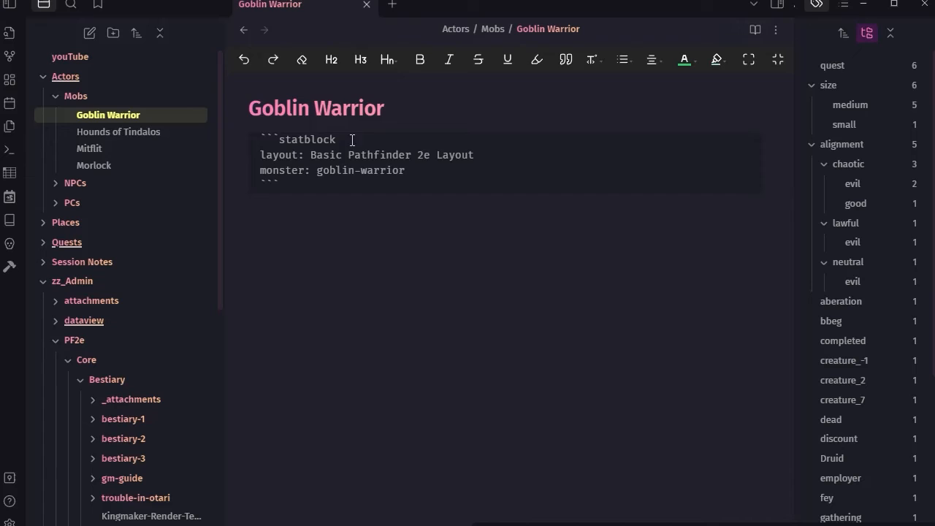
{"action": "left_click", "coordinate": [753, 29]}
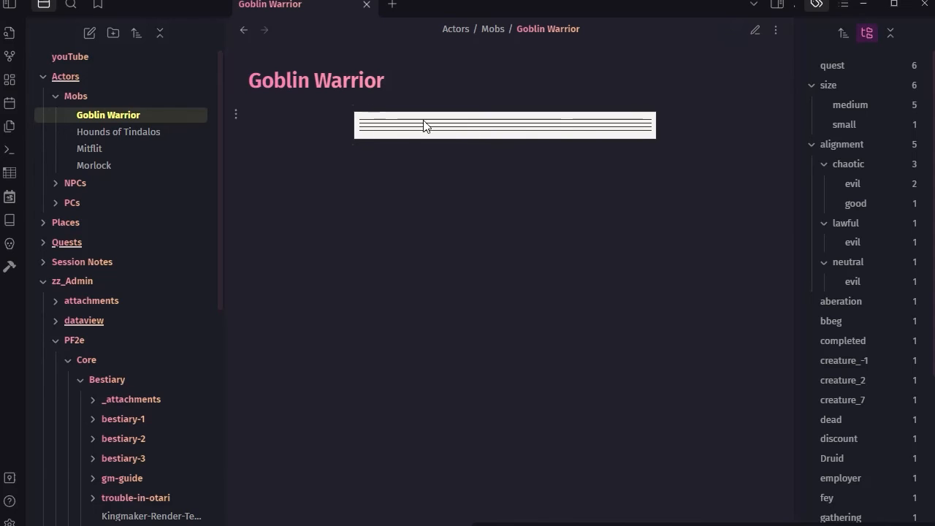
{"action": "left_click", "coordinate": [754, 31]}
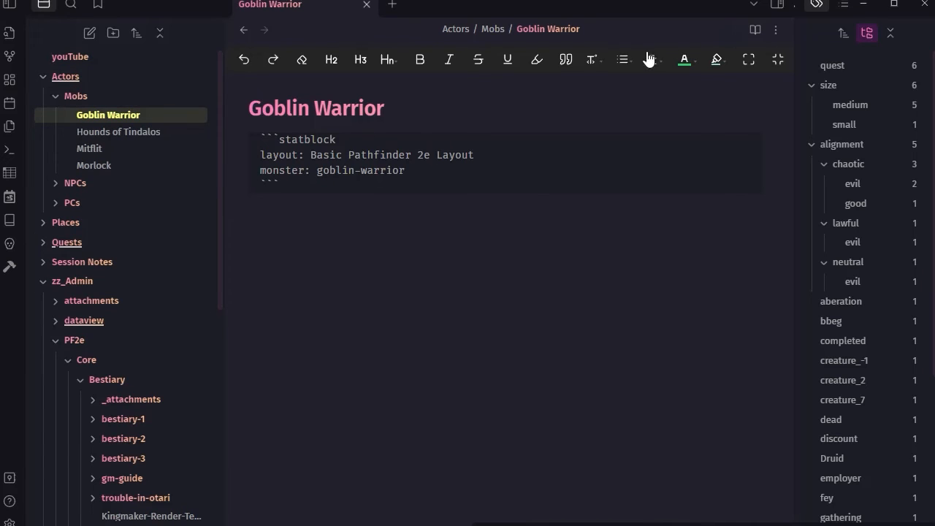
Step: Turn on Parse Frontmatter for Creatures in the Fantasy Statblocks note parsing settings
{"action": "left_click", "coordinate": [11, 520]}
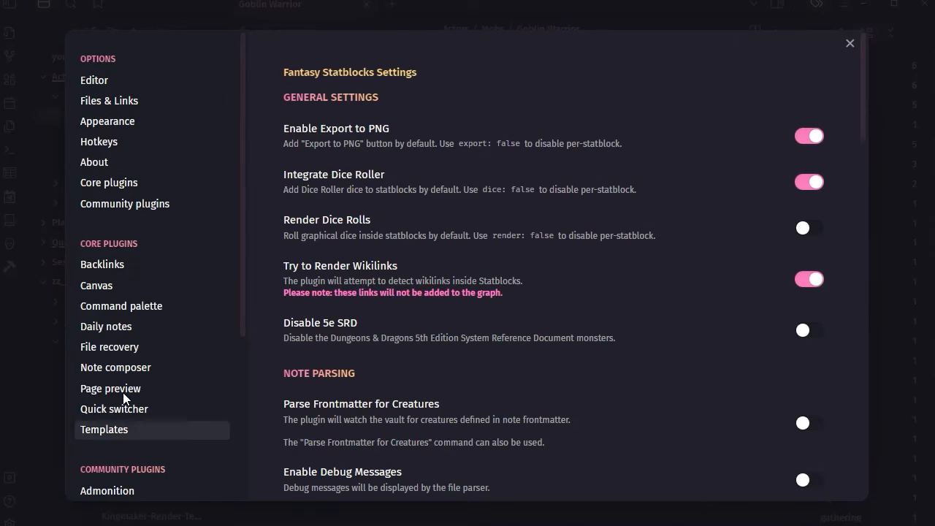
{"action": "scroll", "coordinate": [123, 384], "scroll_direction": "down", "scroll_amount": 4}
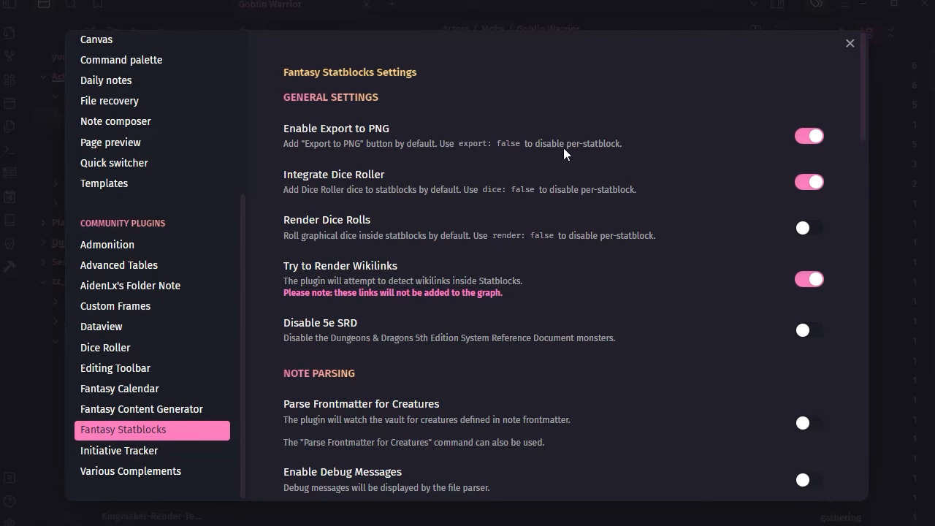
{"action": "scroll", "coordinate": [563, 148], "scroll_direction": "down", "scroll_amount": 3}
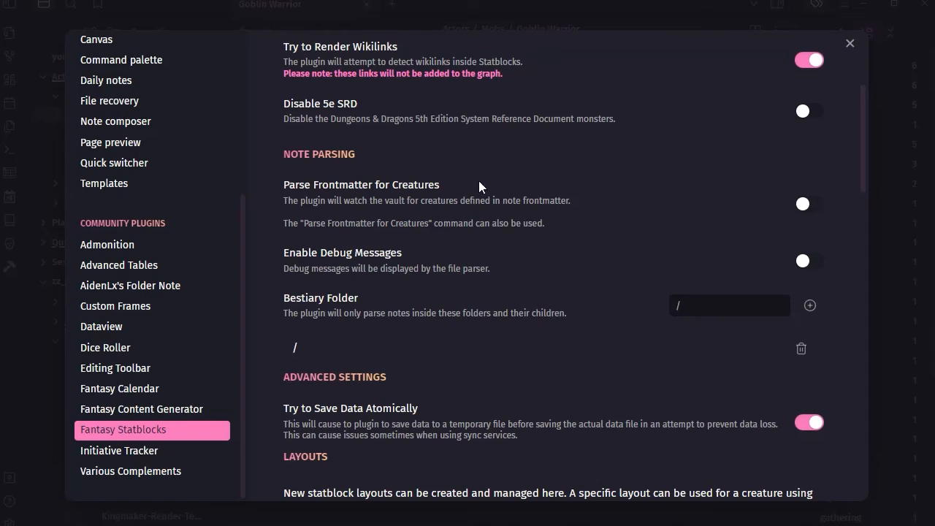
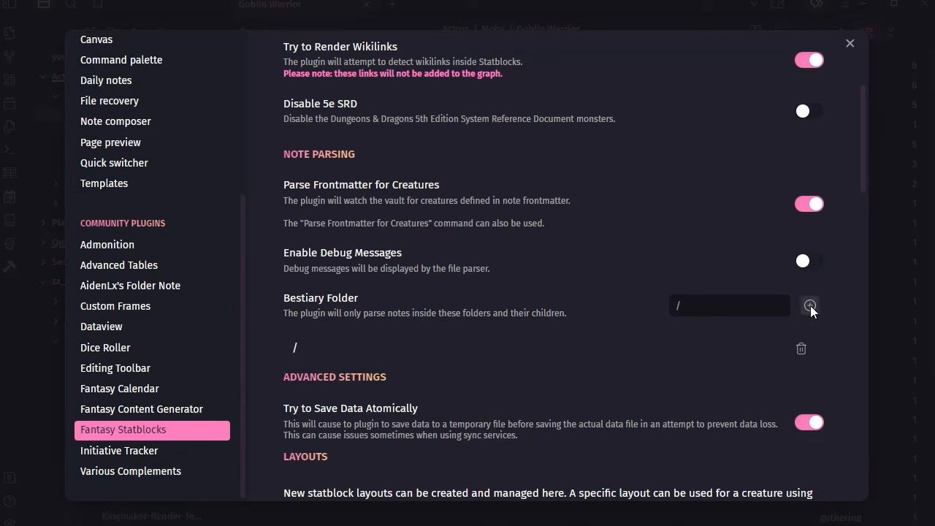
Step: Begin a new Bestiary Folder entry by choosing zz_Admin and narrowing the path to zz_Admin/PF2e/Core
{"action": "left_click", "coordinate": [712, 305]}
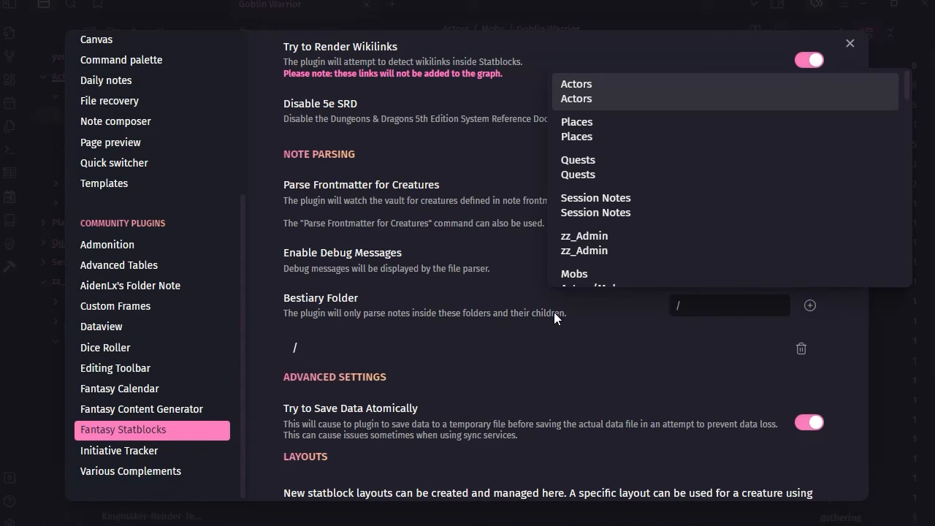
{"action": "scroll", "coordinate": [702, 131], "scroll_direction": "down", "scroll_amount": 2}
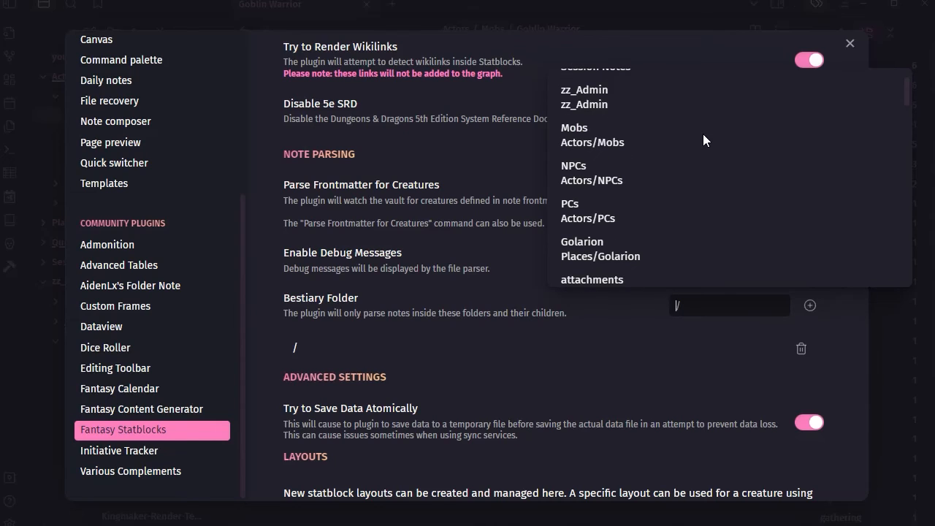
{"action": "left_click", "coordinate": [622, 99]}
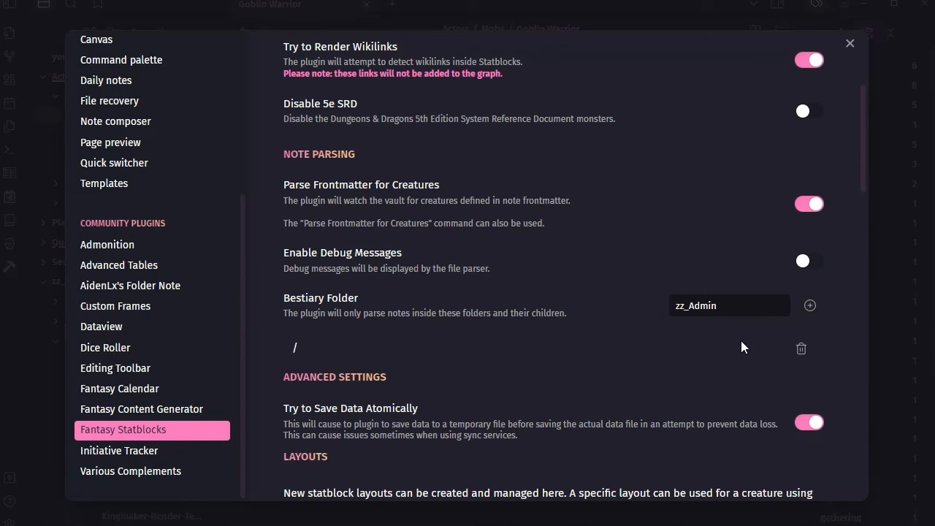
{"action": "type", "text": "\\"}
{"action": "key", "text": "BackSpace"}
{"action": "type", "text": "/"}
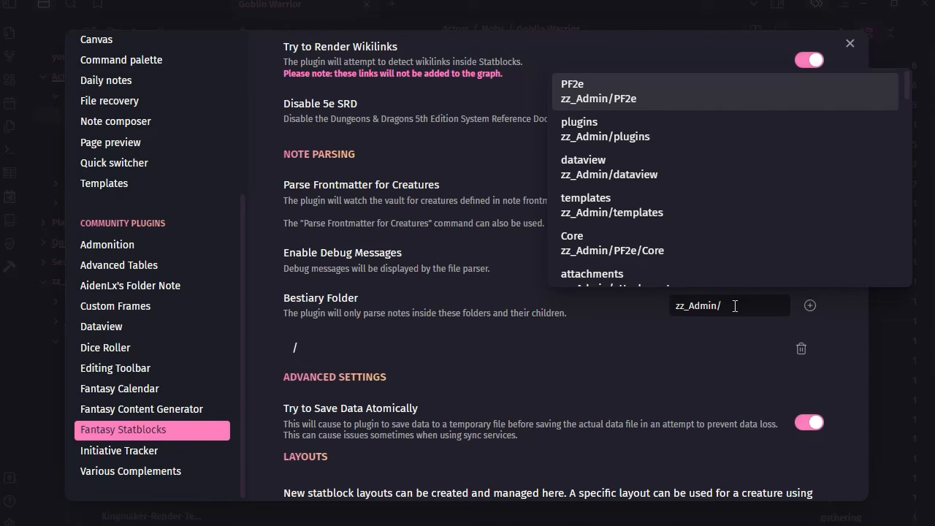
{"action": "scroll", "coordinate": [671, 196], "scroll_direction": "down", "scroll_amount": 2}
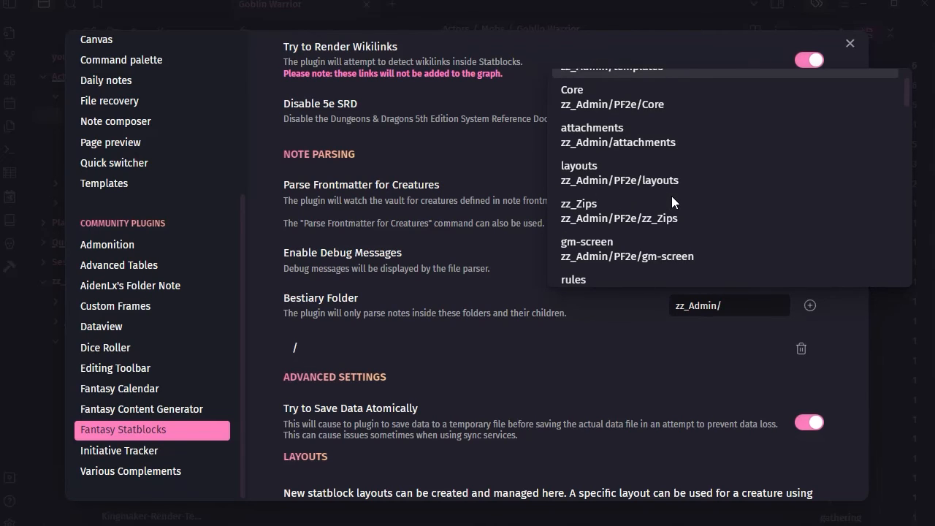
{"action": "scroll", "coordinate": [671, 196], "scroll_direction": "up", "scroll_amount": 1}
{"action": "left_click", "coordinate": [653, 180]}
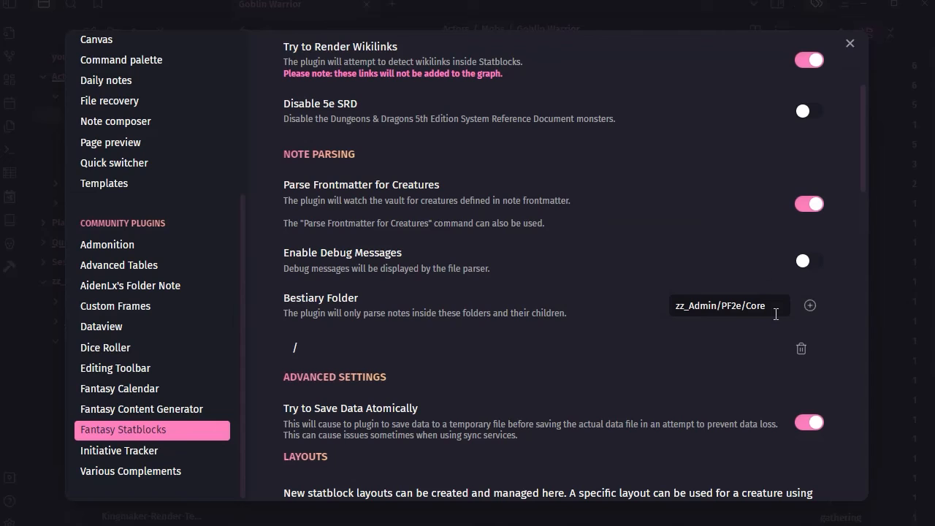
Step: Extend the folder path to zz_Admin/PF2e/Core/Bestiary/bestiary-1 and add it to the Bestiary Folder list
{"action": "type", "text": "/"}
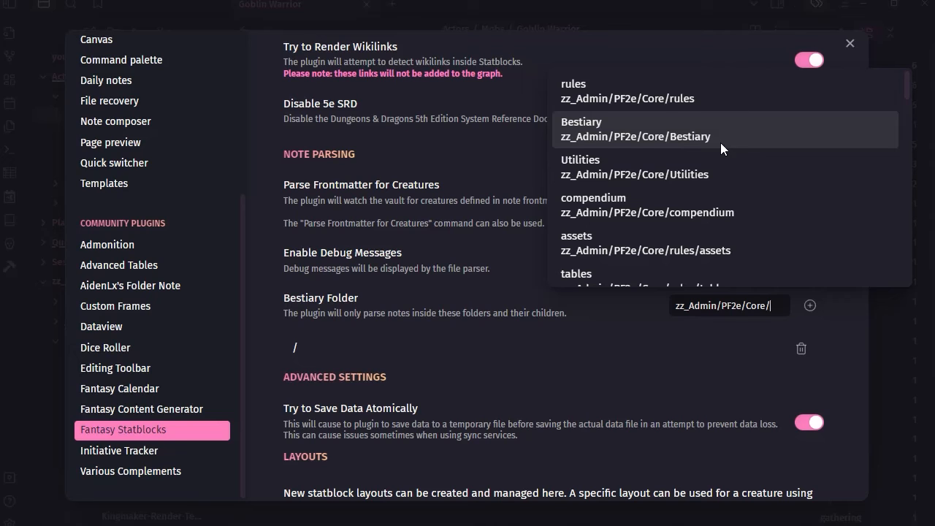
{"action": "scroll", "coordinate": [720, 142], "scroll_direction": "down", "scroll_amount": 3}
{"action": "scroll", "coordinate": [720, 142], "scroll_direction": "down", "scroll_amount": 8}
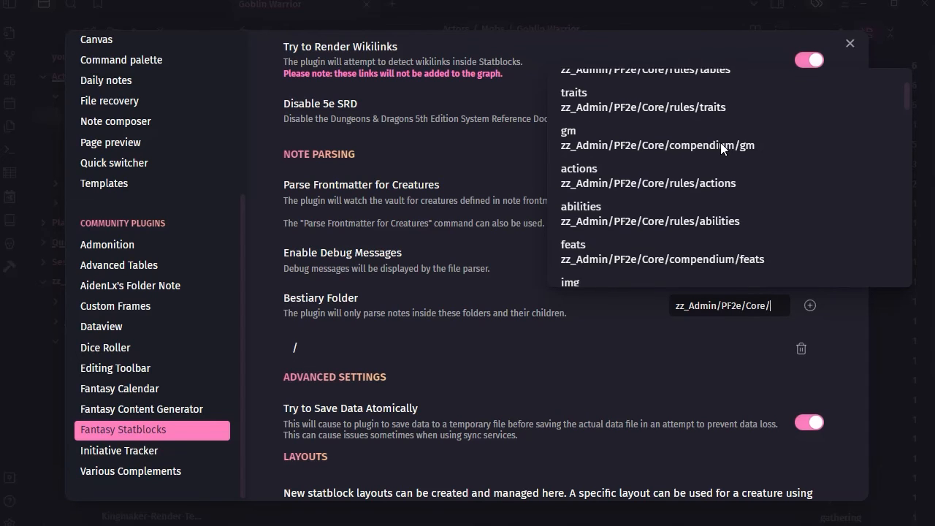
{"action": "scroll", "coordinate": [721, 149], "scroll_direction": "down", "scroll_amount": 2}
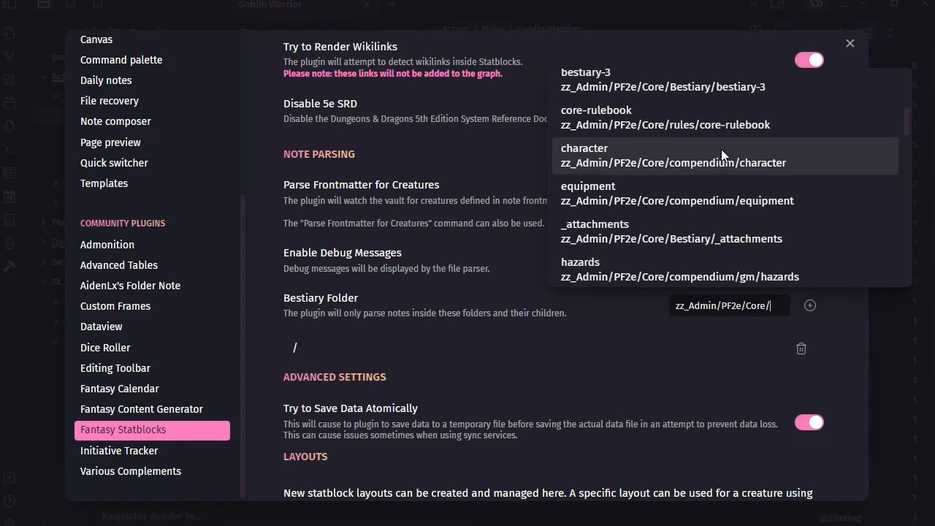
{"action": "scroll", "coordinate": [720, 151], "scroll_direction": "up", "scroll_amount": 4}
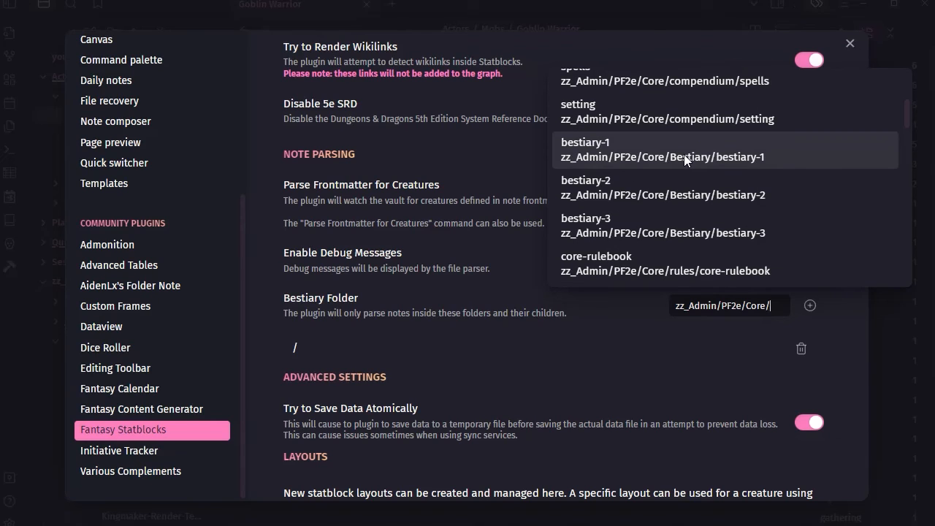
{"action": "left_click", "coordinate": [684, 155]}
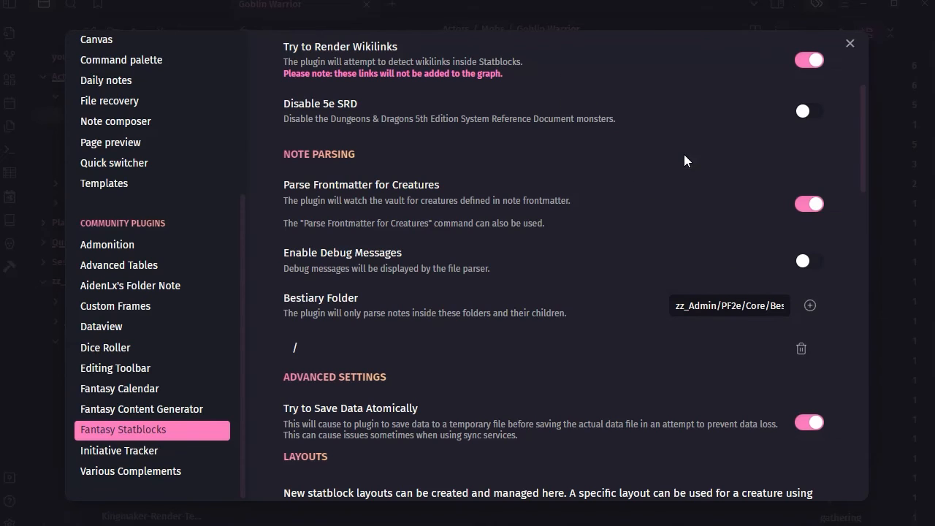
{"action": "left_click", "coordinate": [813, 306]}
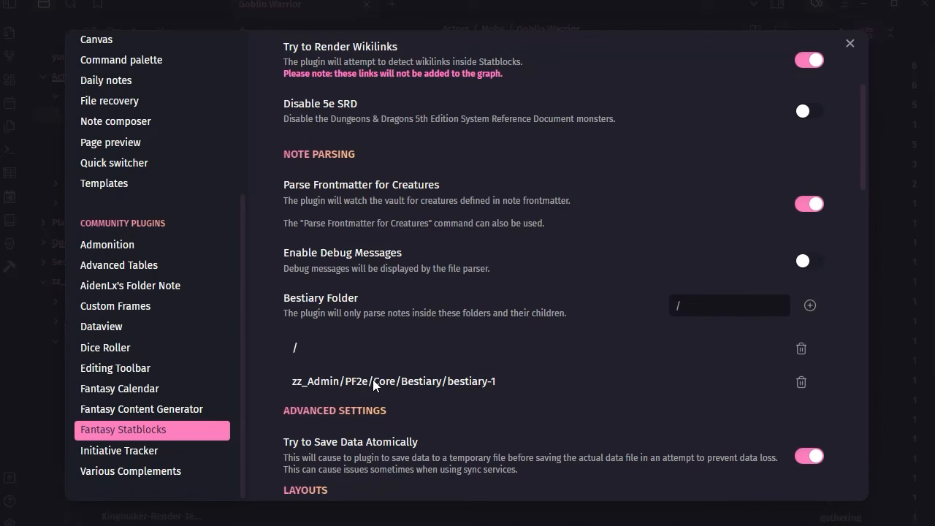
Step: Start a second Bestiary Folder entry and fill in its path as far as zz_Admin/PF2e/Core
{"action": "left_click", "coordinate": [712, 307]}
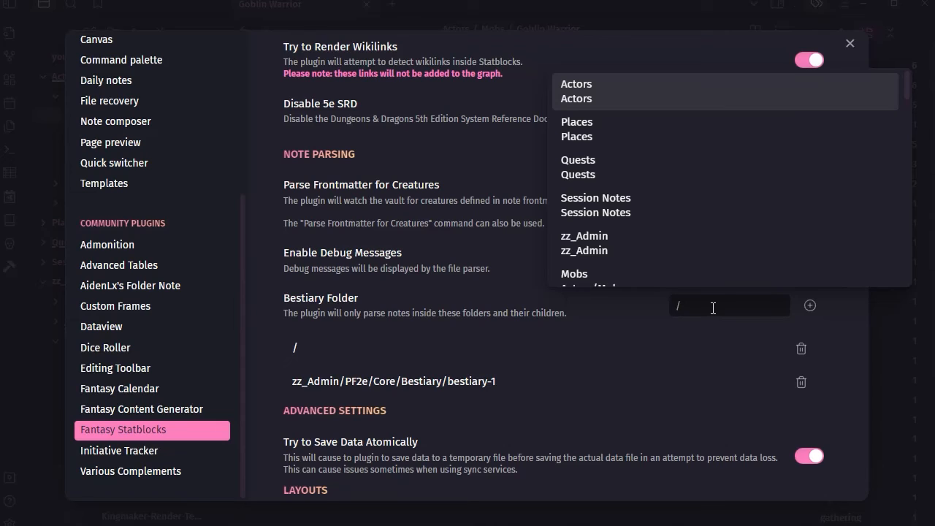
{"action": "type", "text": "zz_Admin"}
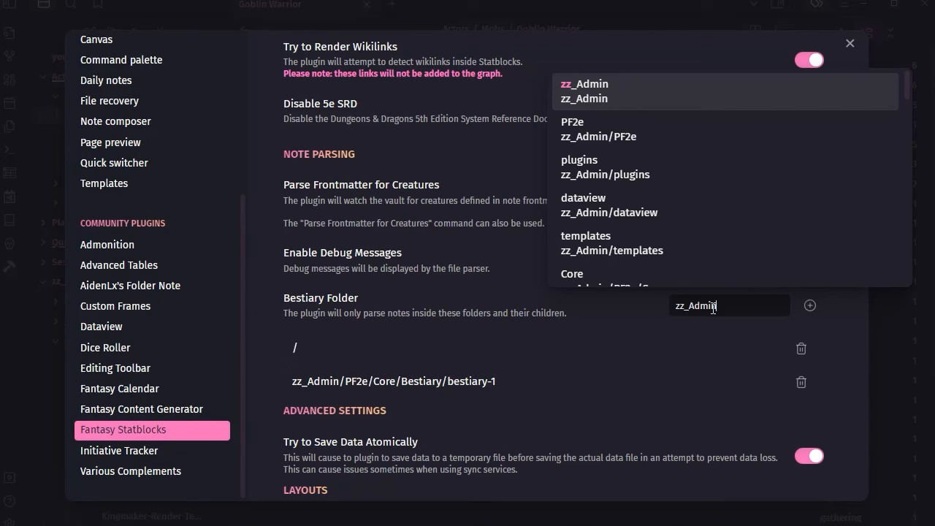
{"action": "type", "text": "/"}
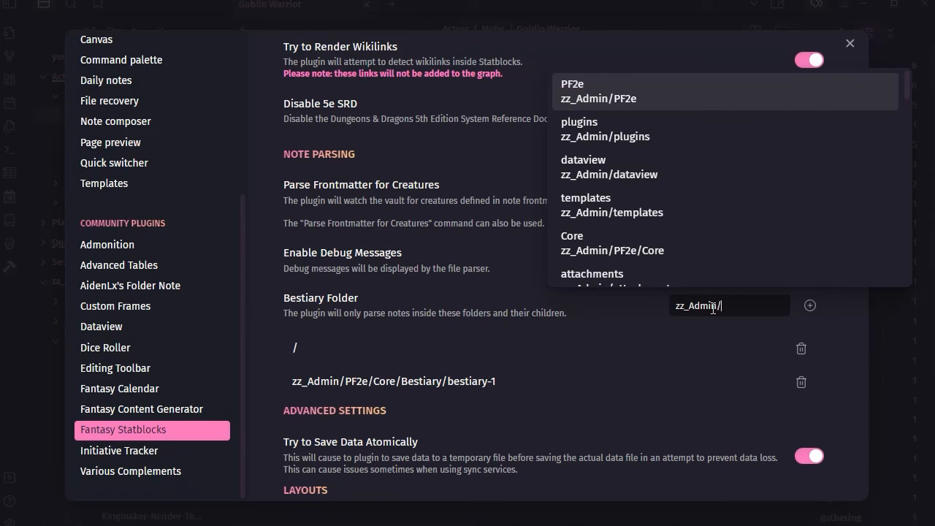
{"action": "type", "text": "pf"}
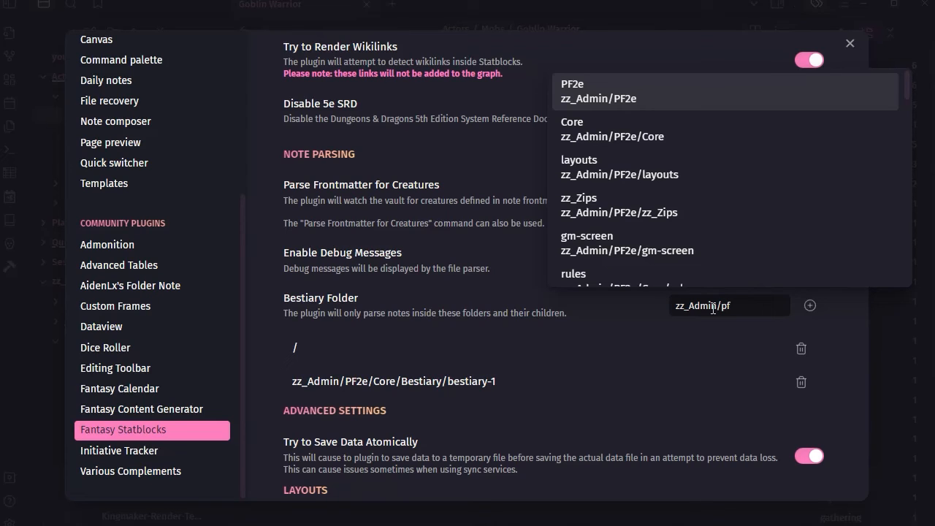
{"action": "type", "text": "/"}
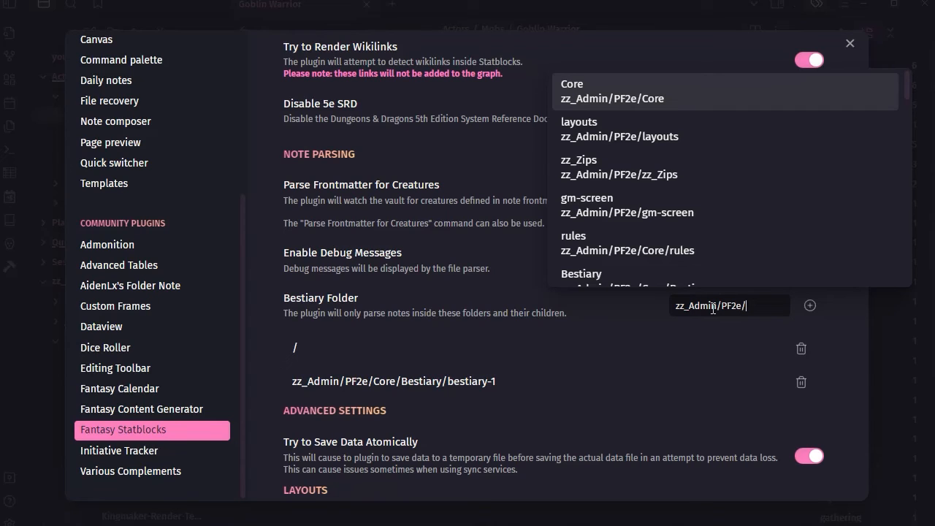
{"action": "type", "text": "cor"}
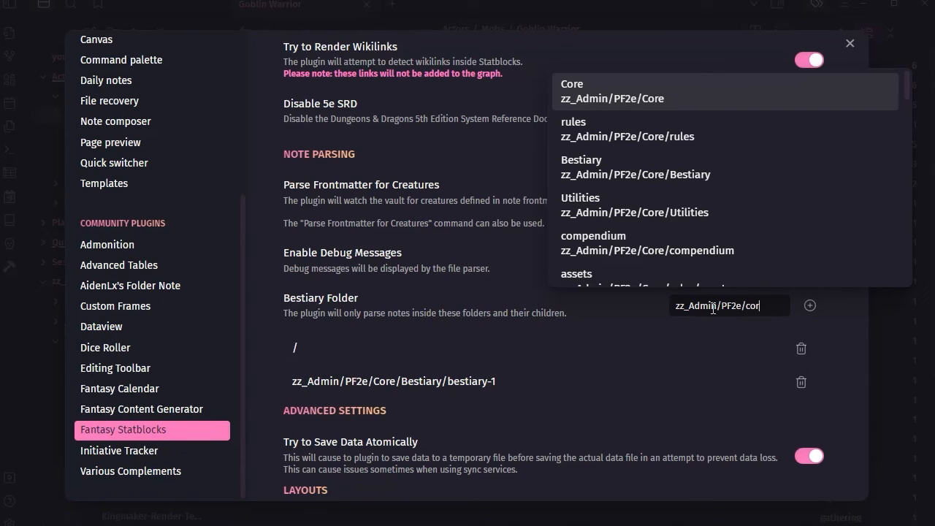
{"action": "key", "text": "Return"}
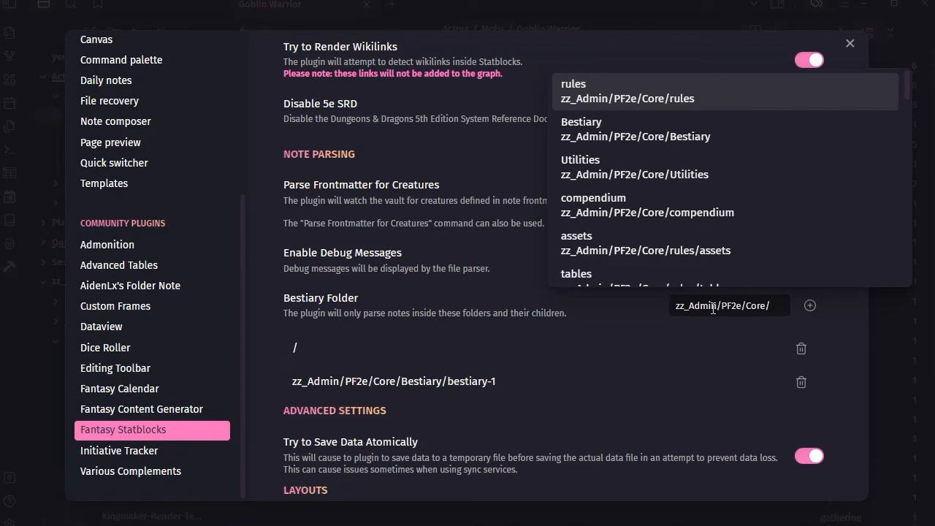
Step: Complete the second path as zz_Admin/PF2e/Core/Bestiary/bestiary-2 and add it to the Bestiary Folder list
{"action": "key", "text": "Down"}
{"action": "key", "text": "Return"}
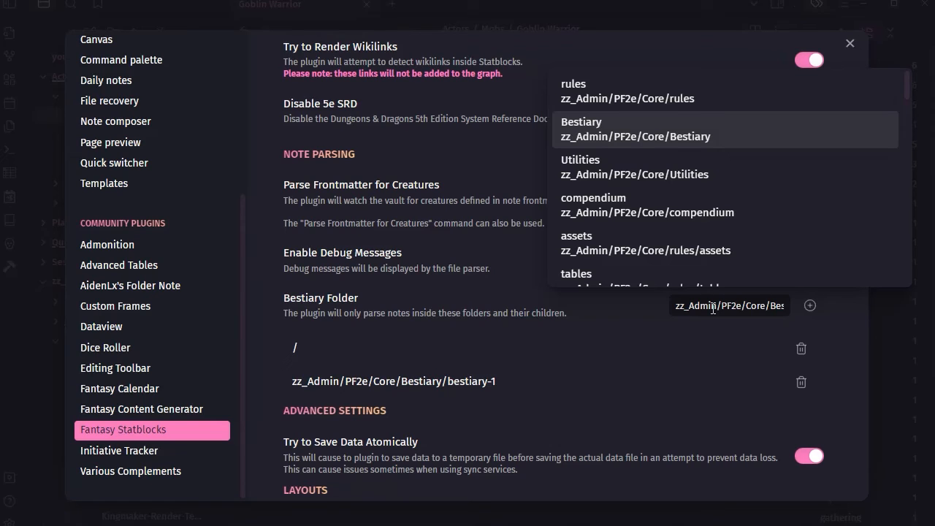
{"action": "key", "text": "Return"}
{"action": "key", "text": "Down"}
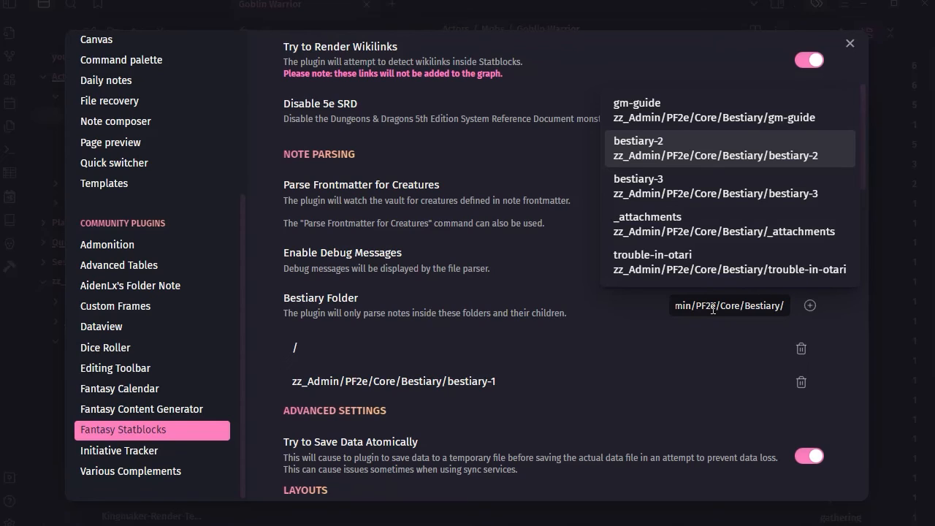
{"action": "key", "text": "Escape"}
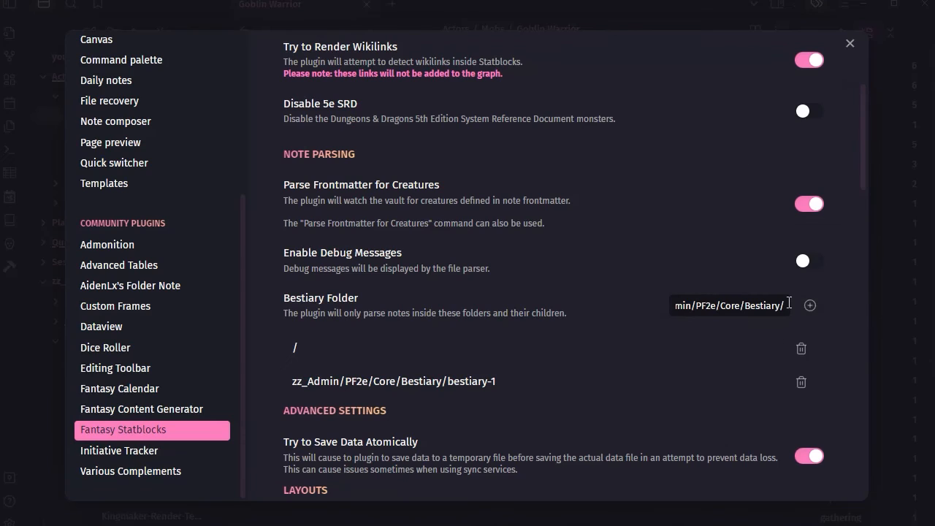
{"action": "double_click", "coordinate": [714, 302]}
{"action": "triple_click", "coordinate": [728, 306]}
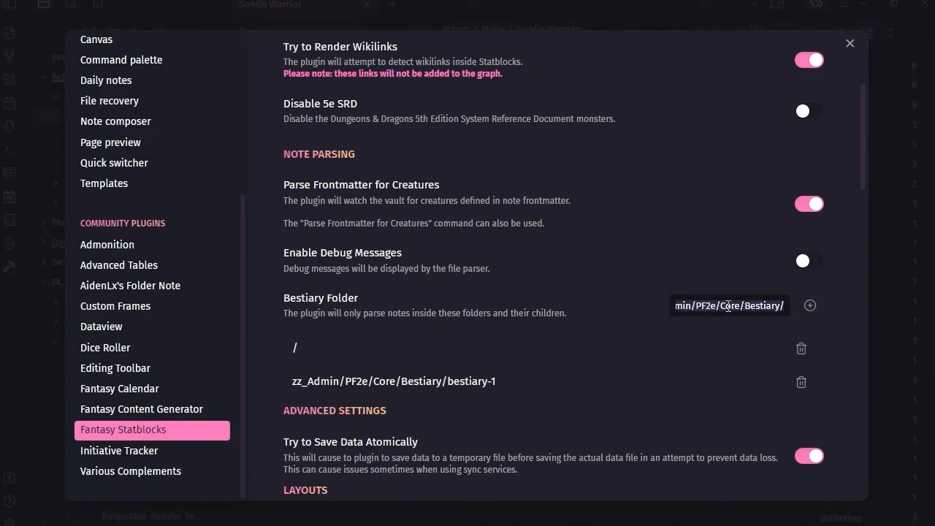
{"action": "left_click", "coordinate": [810, 305]}
Step: Add zz_Admin/PF2e/Core/Bestiary/bestiary-3 to the Bestiary Folder list by reusing the bestiary-2 path with its ending changed to 3
{"action": "left_click", "coordinate": [716, 302]}
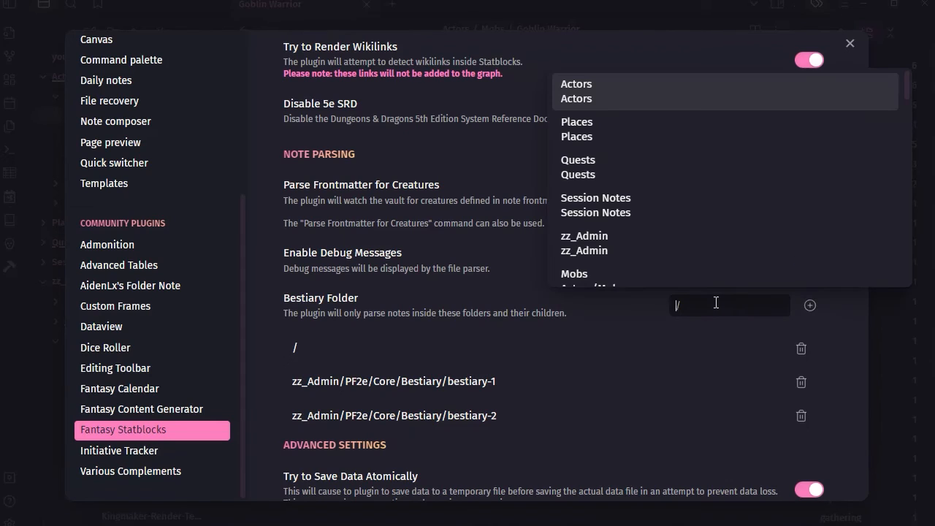
{"action": "type", "text": "zz_Admin/PF2e/Core/Bestiary/bestiary-2"}
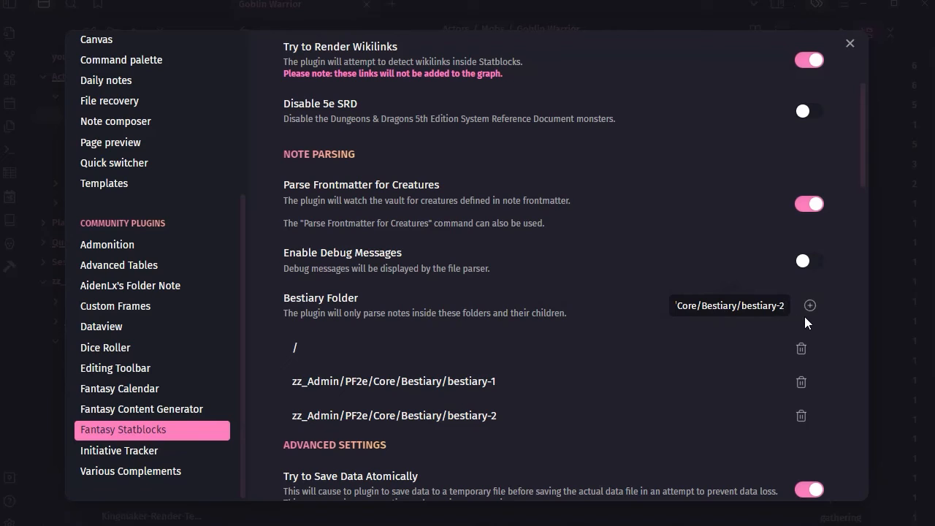
{"action": "key", "text": "BackSpace"}
{"action": "type", "text": "3"}
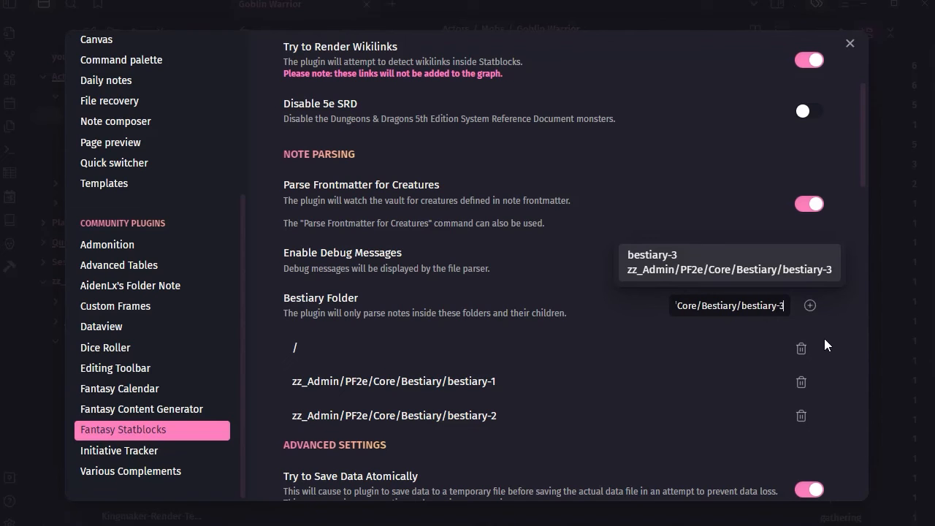
{"action": "left_click", "coordinate": [810, 305]}
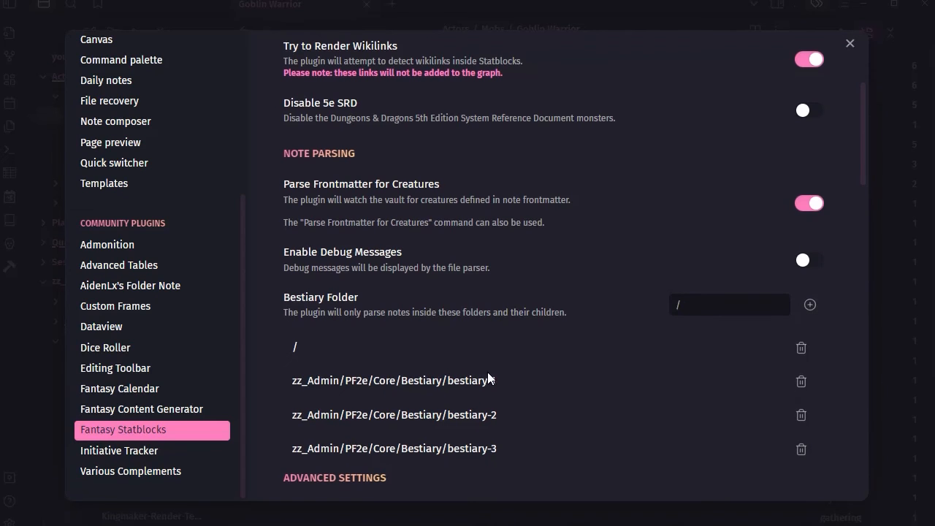
Step: Check the Homebrew Creatures list, close the settings, and run the "Reload app without saving" command
{"action": "scroll", "coordinate": [518, 380], "scroll_direction": "down", "scroll_amount": 15}
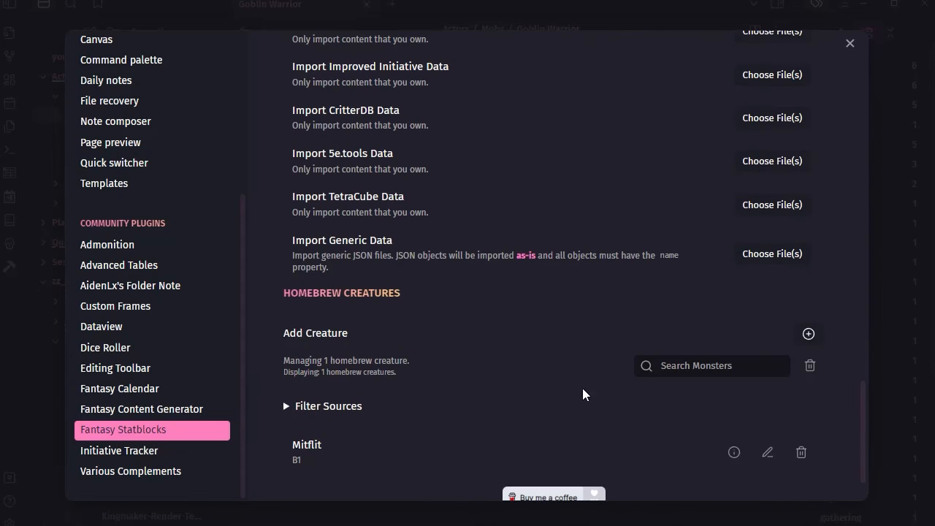
{"action": "left_click", "coordinate": [849, 43]}
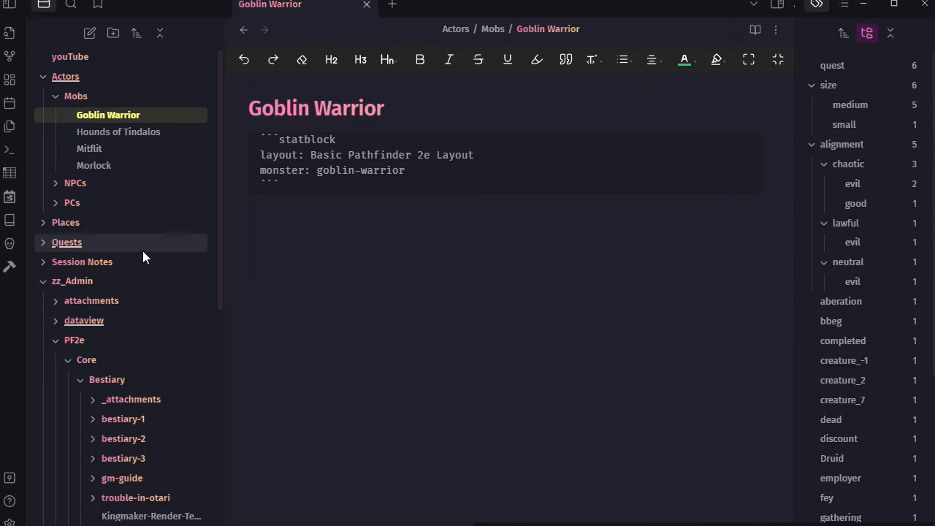
{"action": "left_click", "coordinate": [9, 149]}
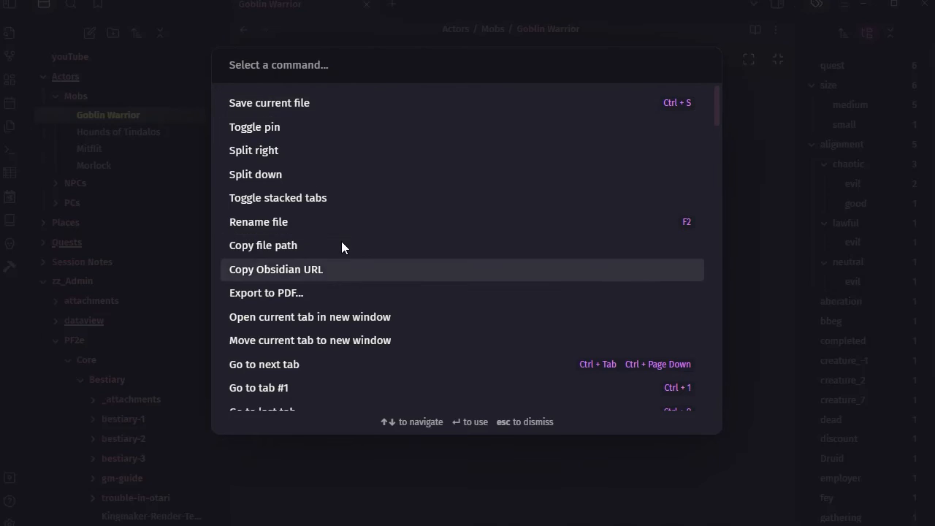
{"action": "type", "text": "reload"}
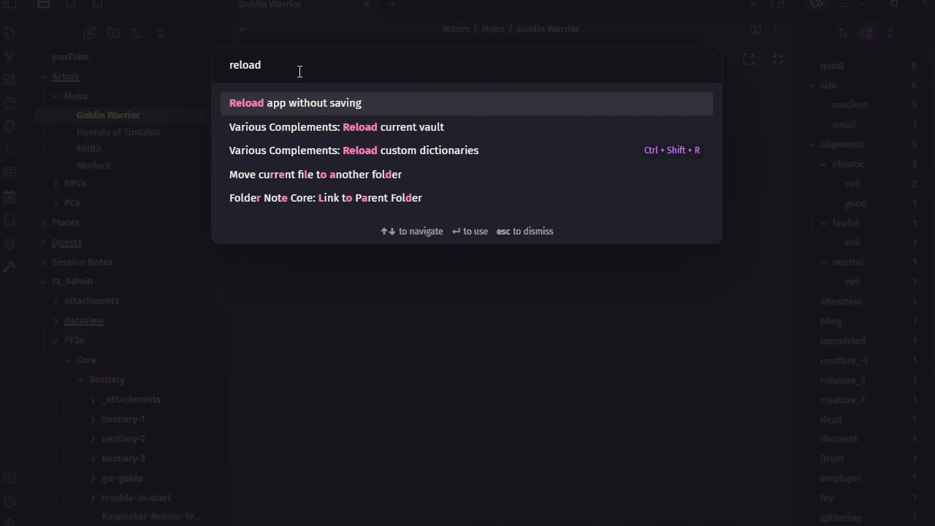
{"action": "key", "text": "Return"}
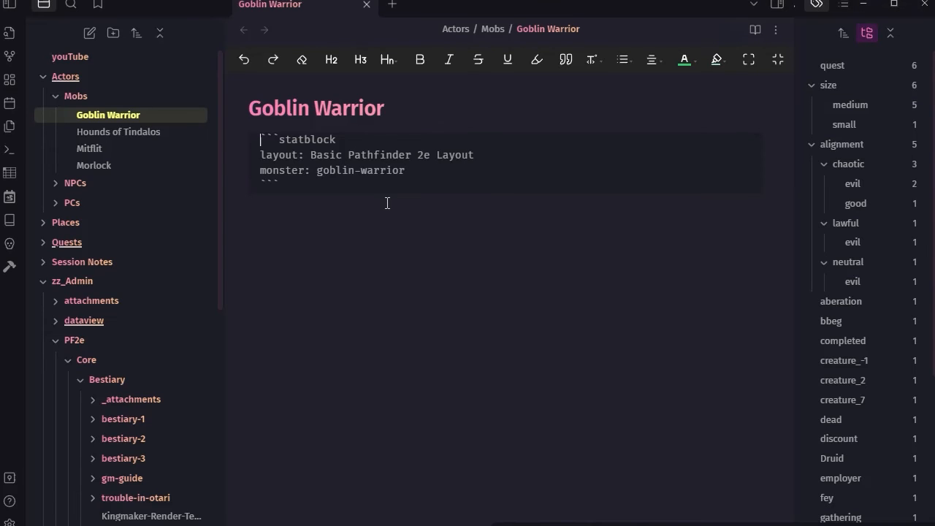
Step: Delete the "layout: Basic Pathfinder 2e Layout" line from Goblin Warrior's statblock and preview the note
{"action": "left_click", "coordinate": [756, 28]}
{"action": "left_click", "coordinate": [755, 29]}
{"action": "left_click_drag", "start_coordinate": [474, 154], "coordinate": [364, 140]}
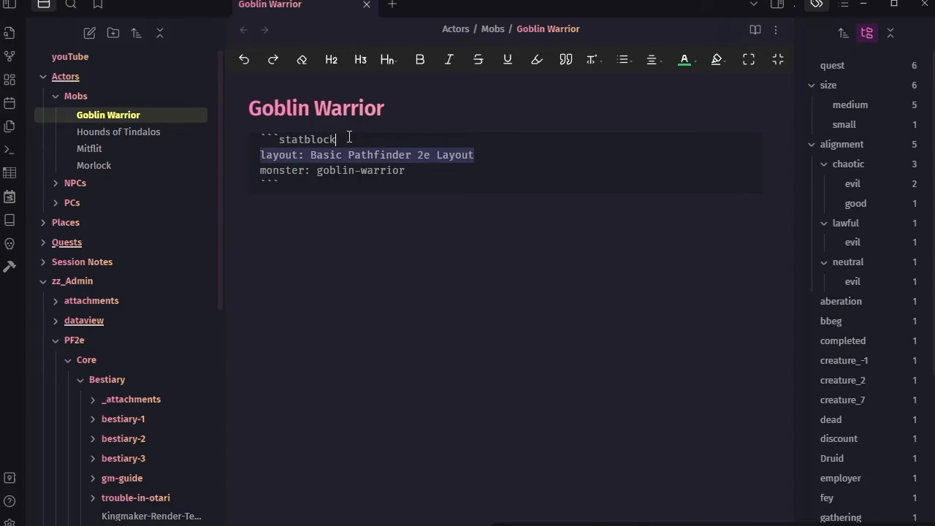
{"action": "key", "text": "BackSpace"}
{"action": "left_click", "coordinate": [593, 270]}
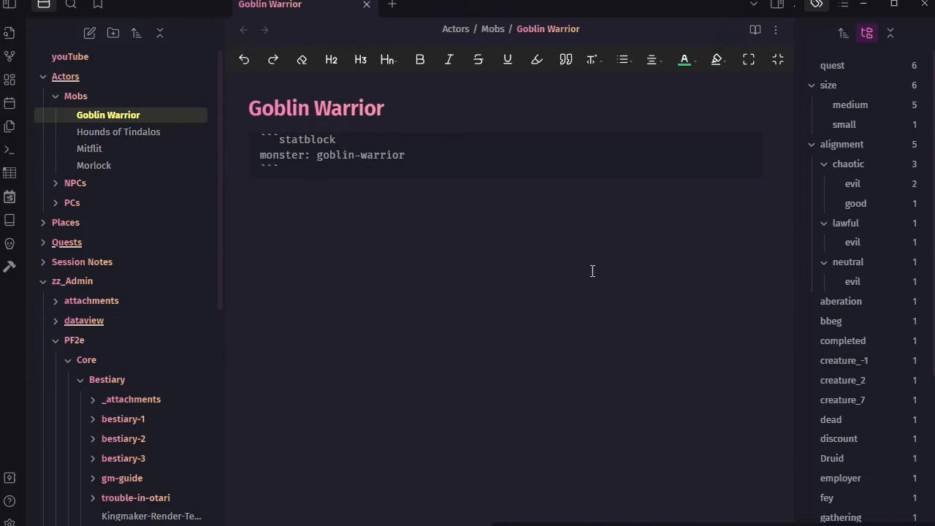
{"action": "left_click", "coordinate": [756, 30]}
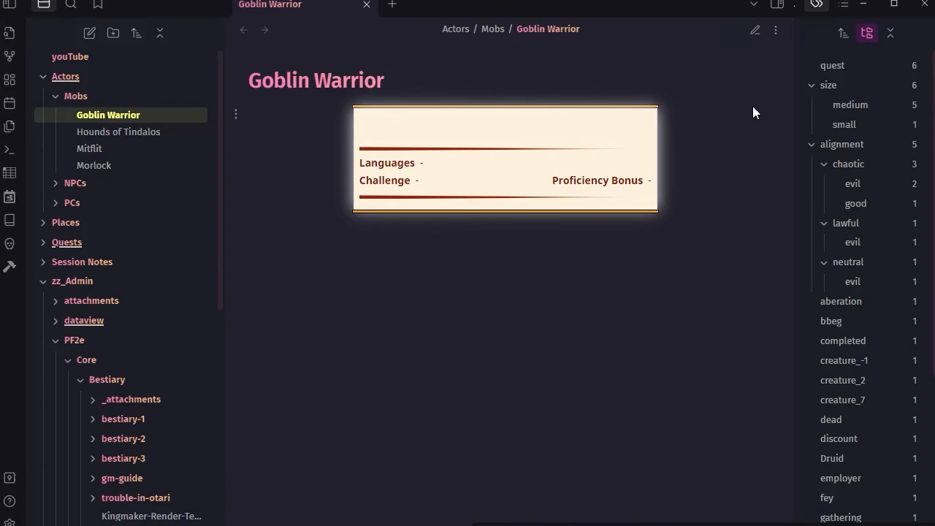
Step: Switch the Goblin Warrior note back to editing view and open the Statblock (Hazard) template in zz_Admin/templates/myTemplates
{"action": "left_click", "coordinate": [756, 32]}
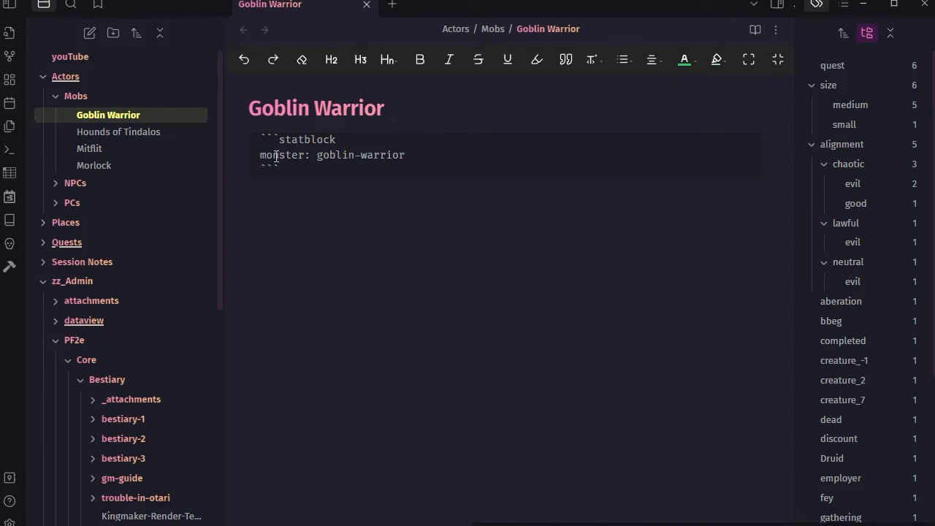
{"action": "scroll", "coordinate": [135, 325], "scroll_direction": "down", "scroll_amount": 1}
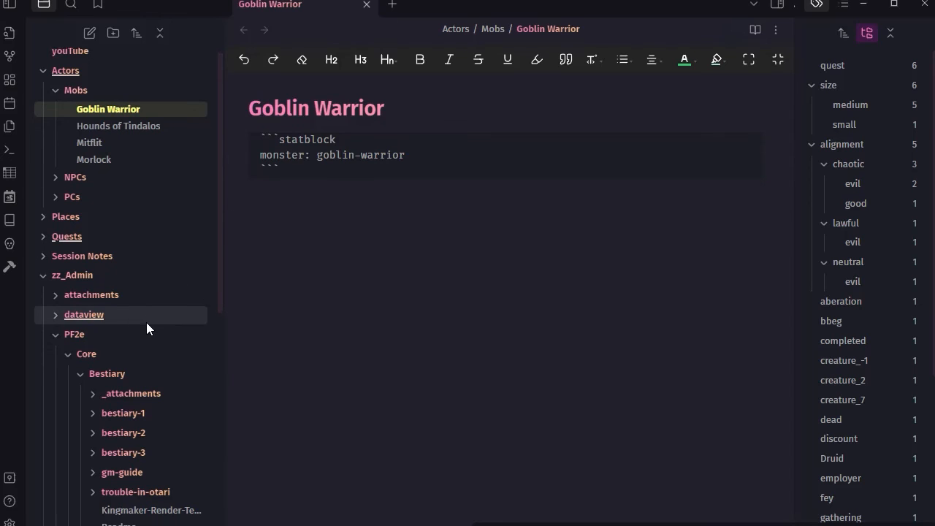
{"action": "scroll", "coordinate": [146, 322], "scroll_direction": "down", "scroll_amount": 5}
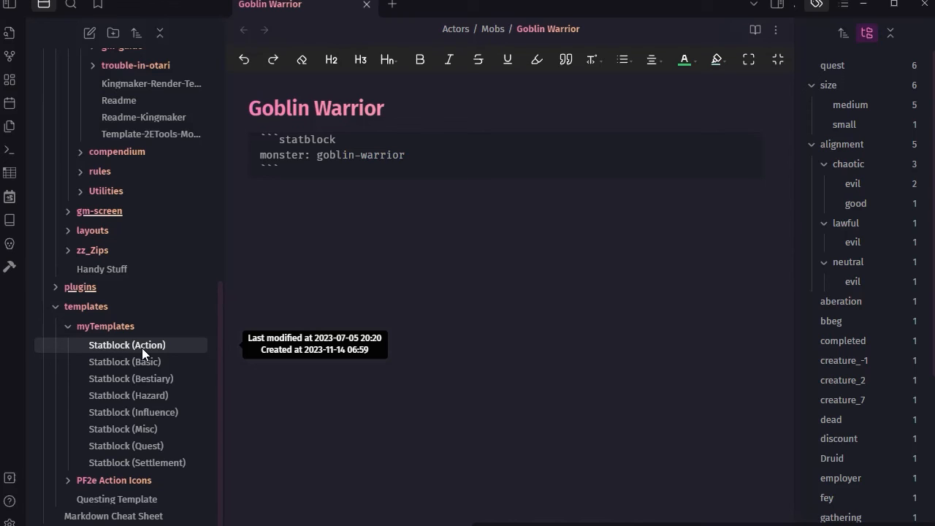
{"action": "left_click", "coordinate": [139, 395]}
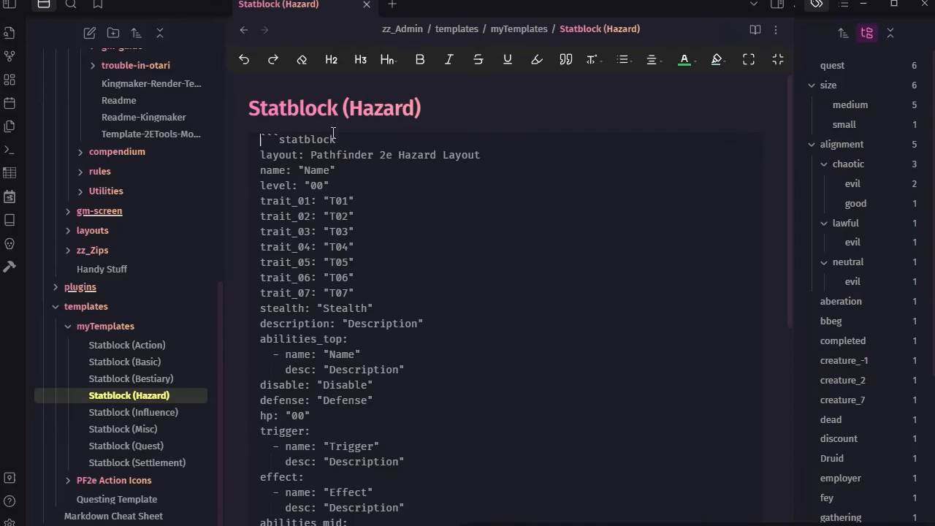
Step: Examine the Statblock (Hazard) template's fields, from the layout and trait lines through the abilities, trigger and effect sections to the sourcebook line
{"action": "scroll", "coordinate": [439, 165], "scroll_direction": "down", "scroll_amount": 4}
{"action": "scroll", "coordinate": [438, 175], "scroll_direction": "down", "scroll_amount": 3}
{"action": "scroll", "coordinate": [438, 186], "scroll_direction": "up", "scroll_amount": 6}
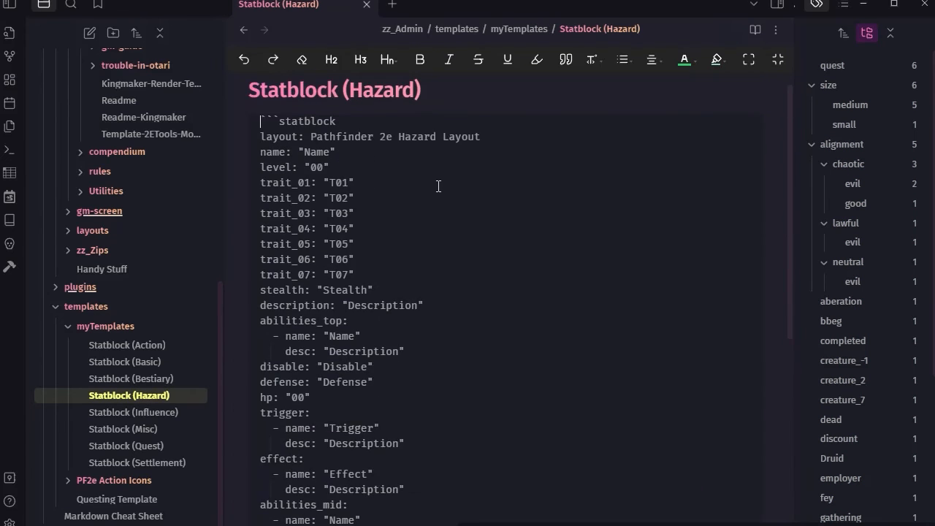
{"action": "scroll", "coordinate": [438, 185], "scroll_direction": "down", "scroll_amount": 2}
{"action": "scroll", "coordinate": [385, 246], "scroll_direction": "up", "scroll_amount": 2}
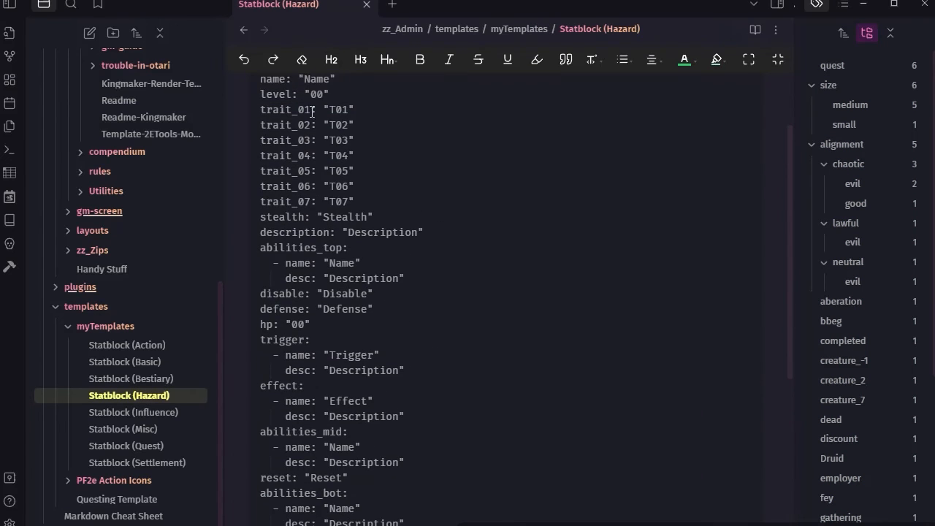
{"action": "scroll", "coordinate": [362, 256], "scroll_direction": "down", "scroll_amount": 2}
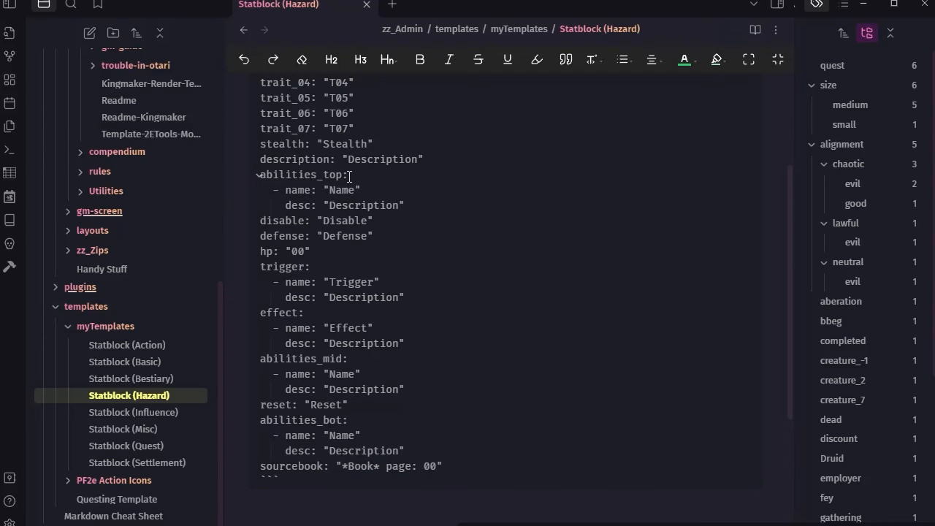
{"action": "left_click", "coordinate": [378, 176]}
{"action": "scroll", "coordinate": [412, 349], "scroll_direction": "down", "scroll_amount": 2}
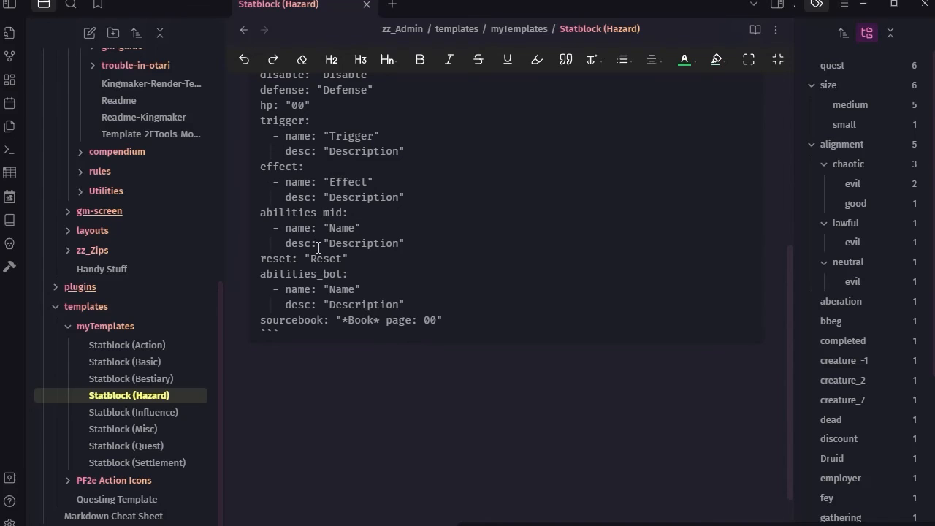
{"action": "scroll", "coordinate": [365, 292], "scroll_direction": "up", "scroll_amount": 2}
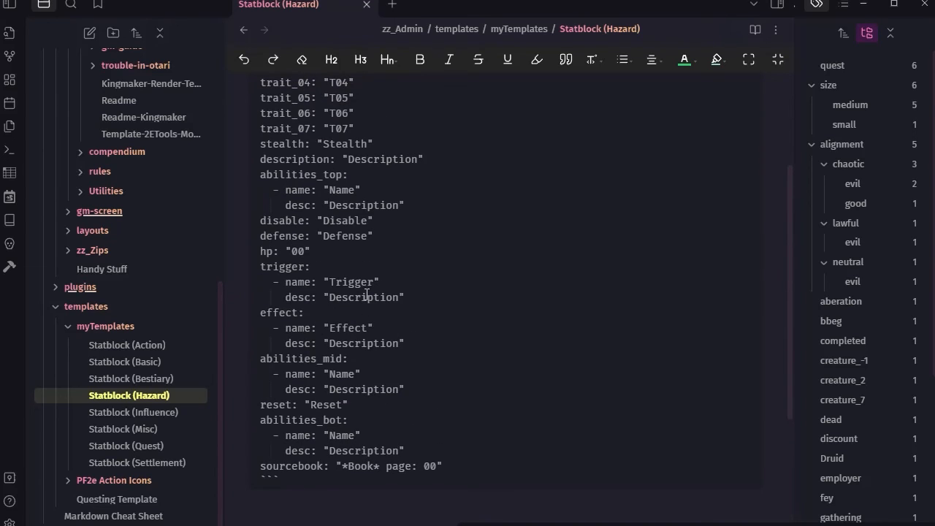